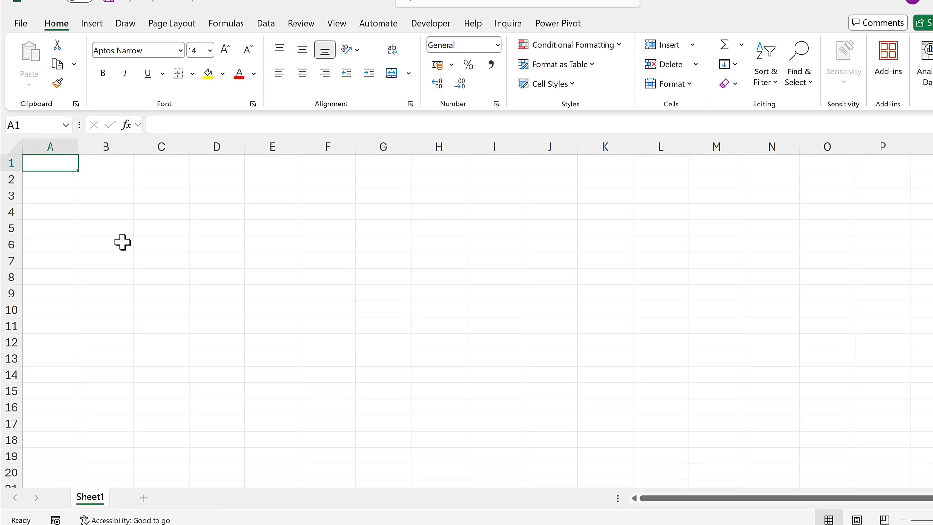
Create a degrees column in A1 with values from 0 to 360 in increments of 20 down to A20
type("de")
type("grees")
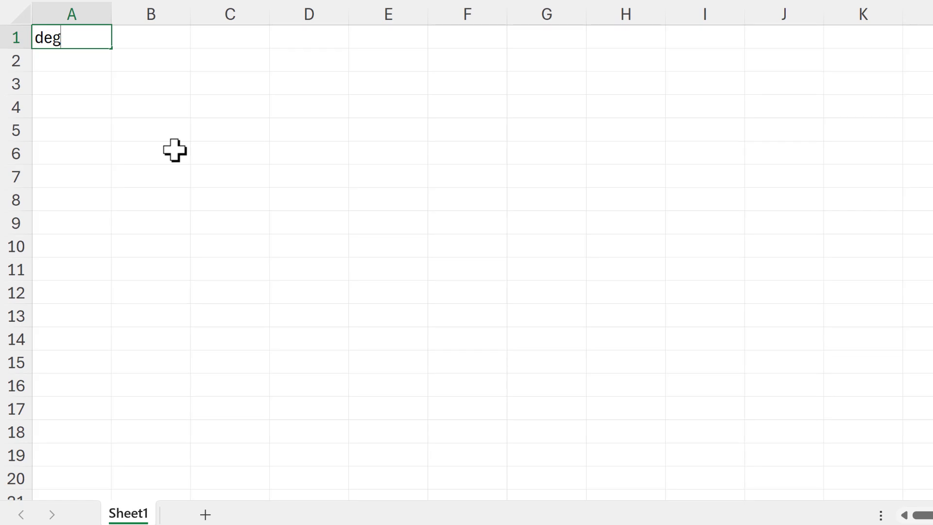
key("Return")
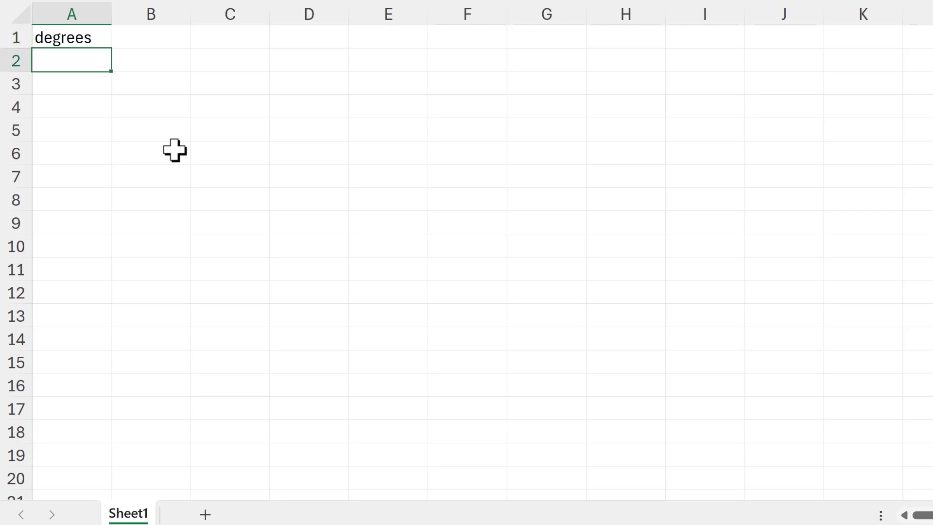
type("0")
key("Return")
type("20")
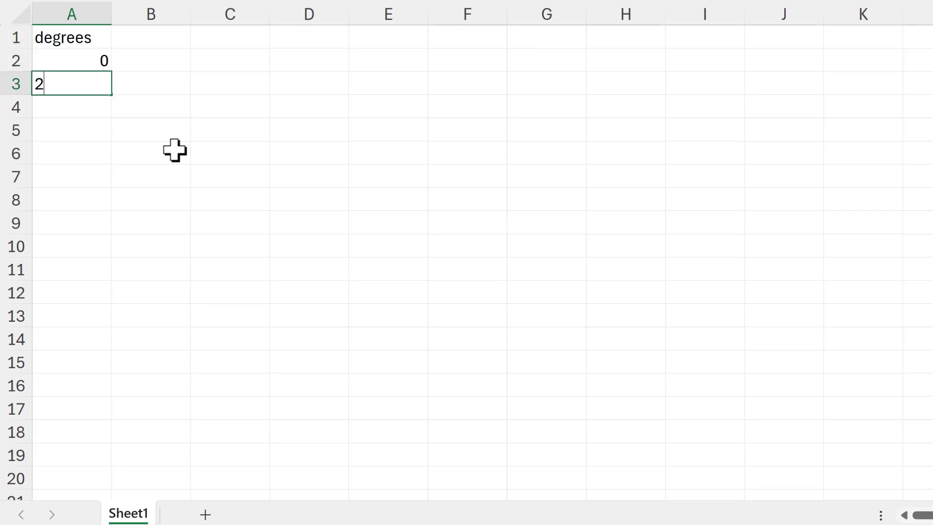
key("Return")
left_click_drag(88, 58, 69, 487)
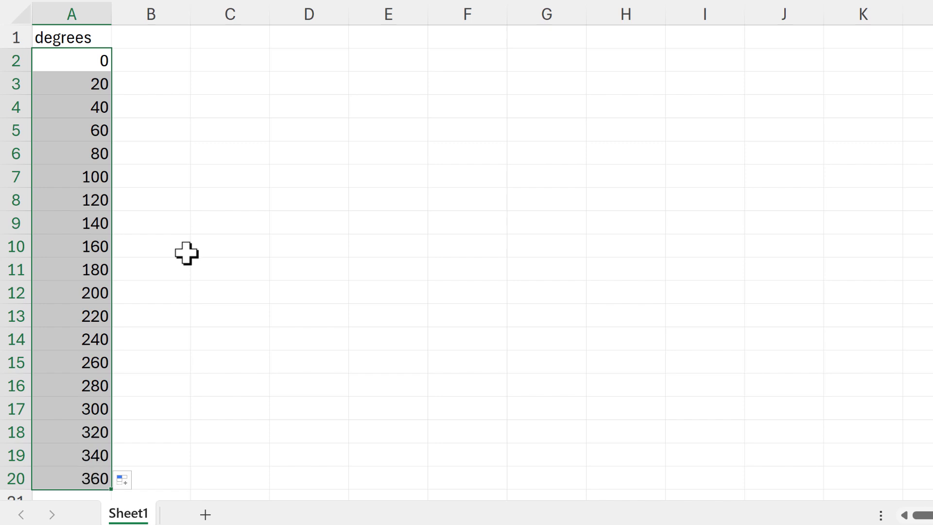
Add a radians column in B1 that converts each degree value with =RADIANS(A2), filled down to row 20
left_click(172, 43)
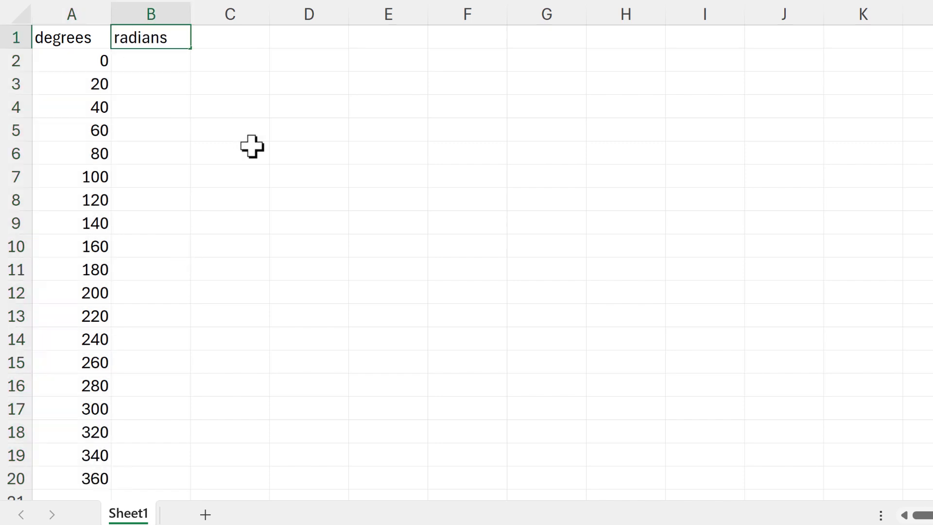
key("Down")
type("=")
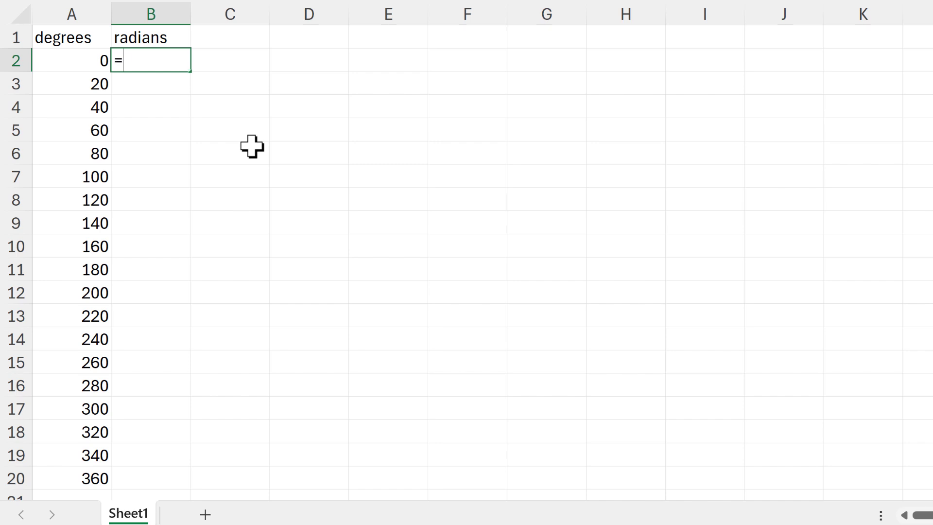
type("radi")
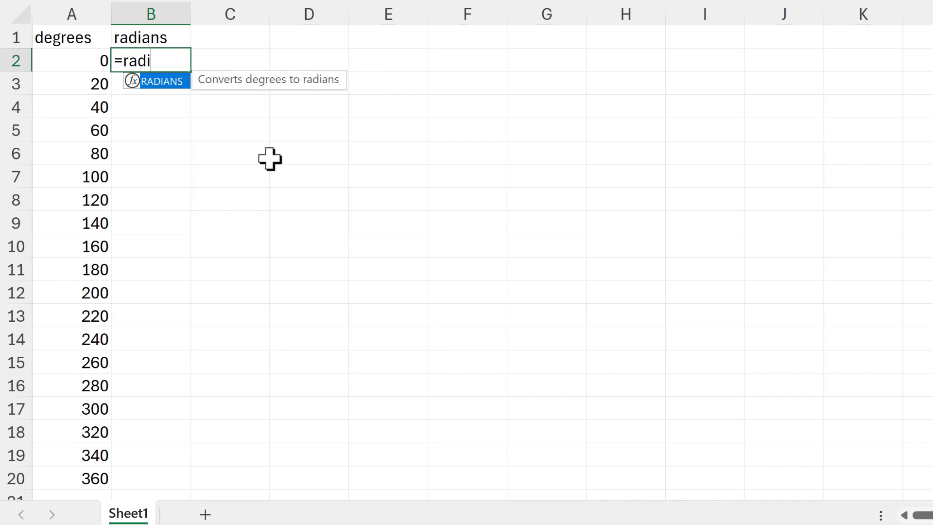
key("Tab")
left_click(83, 62)
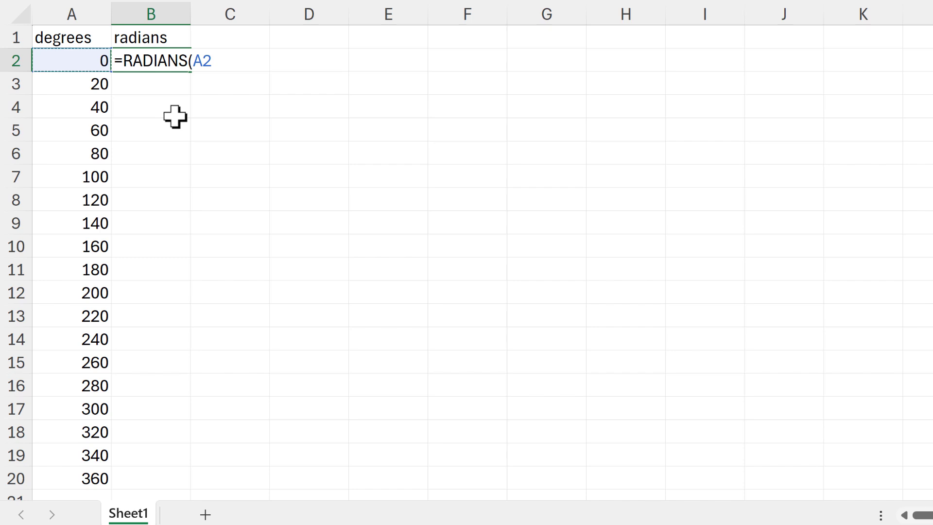
key("Return")
left_click(175, 58)
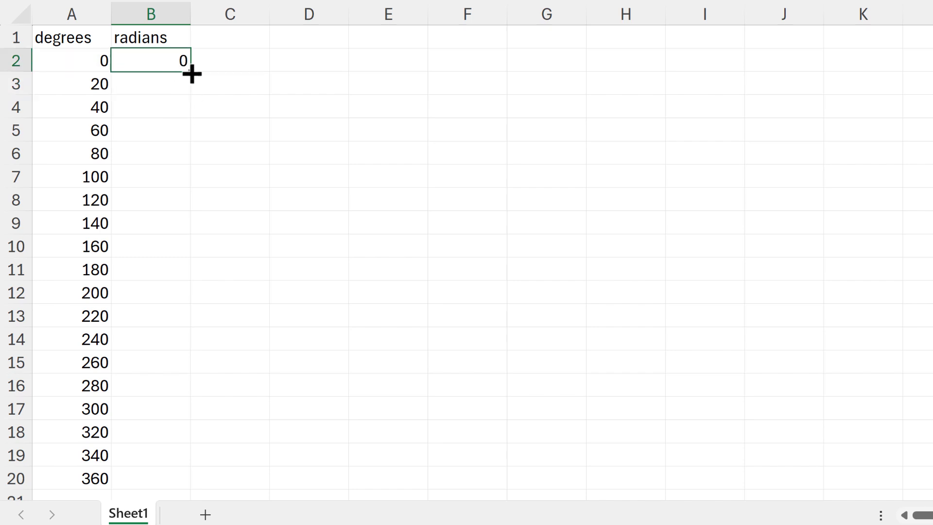
double_click(191, 72)
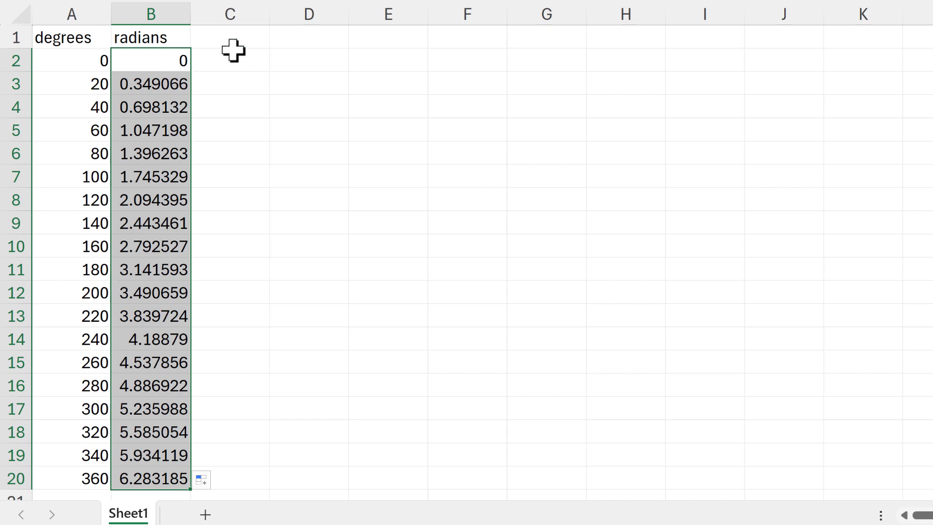
Add an x-values column in C1 that computes =COS(B2), filled down to row 20
mouse_move(231, 40)
left_mouse_down()
mouse_move(258, 79)
mouse_move(232, 39)
left_mouse_up()
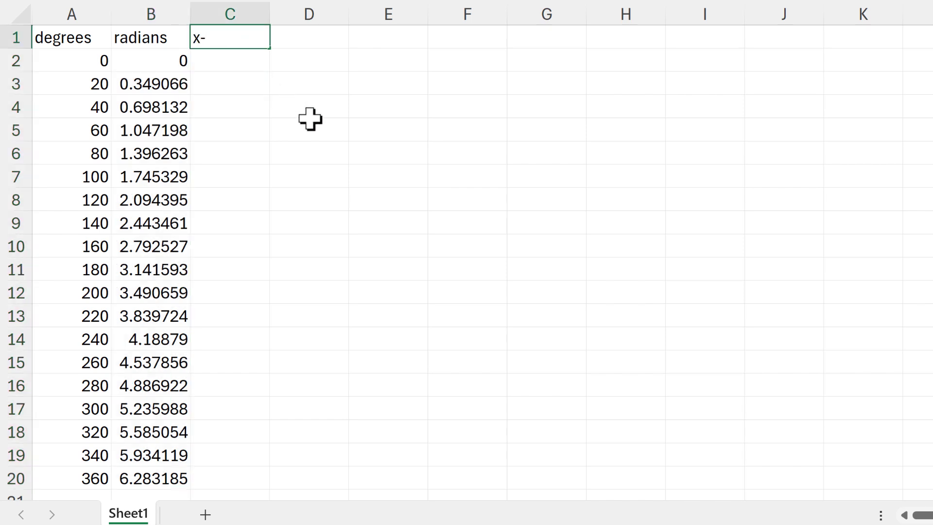
key("Return")
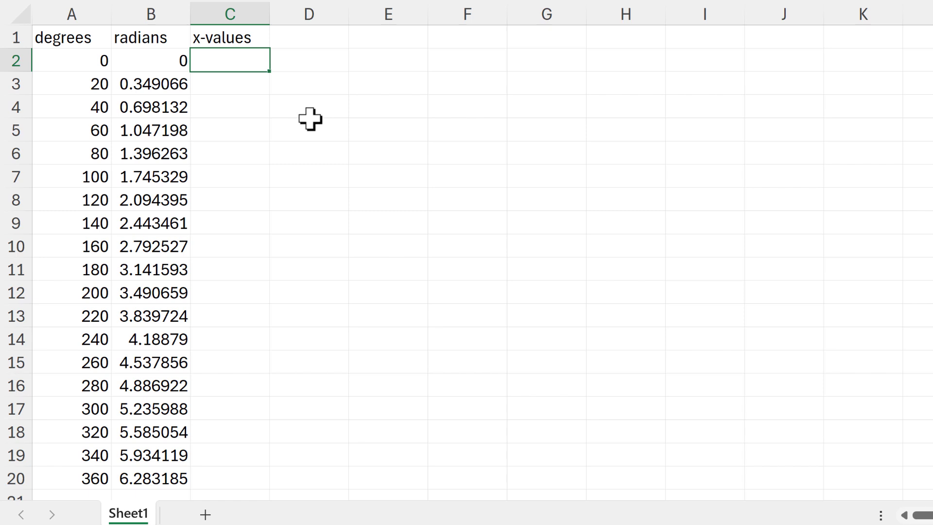
type("=cos")
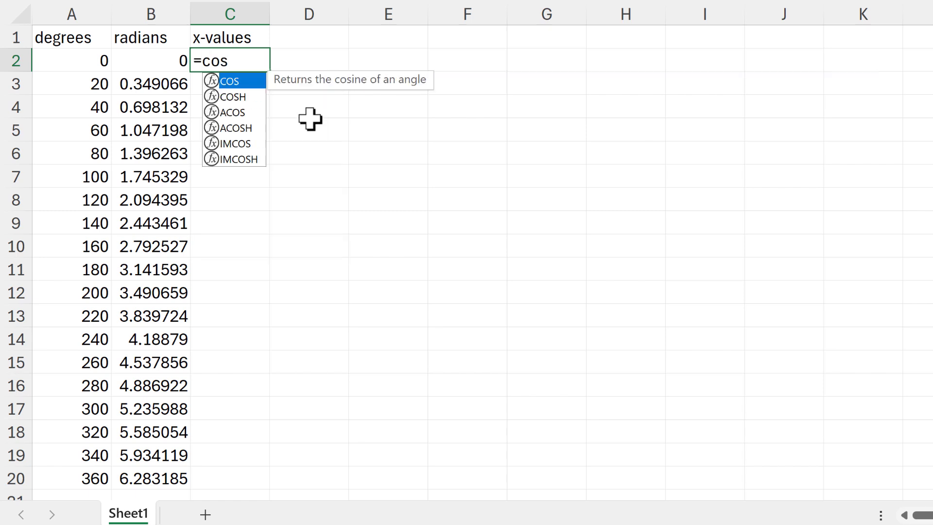
key("Tab")
left_click(154, 61)
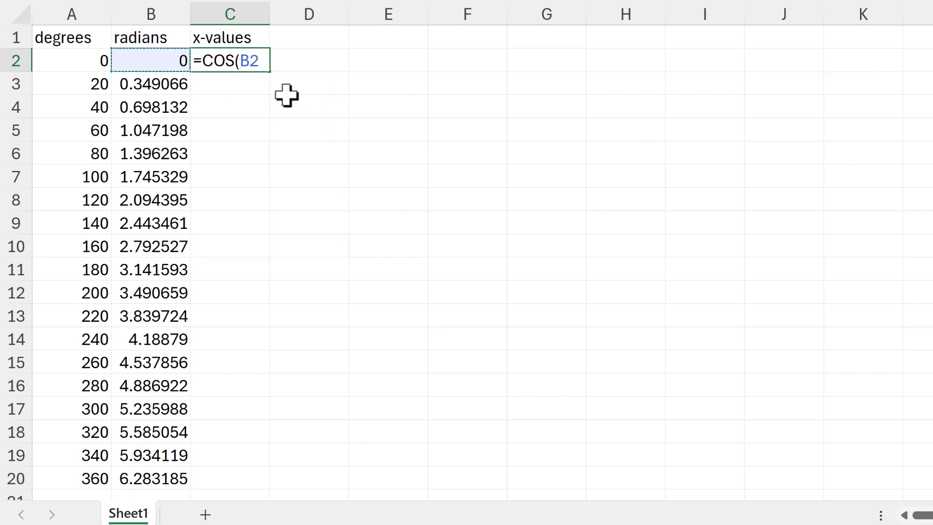
key("Return")
left_click(260, 61)
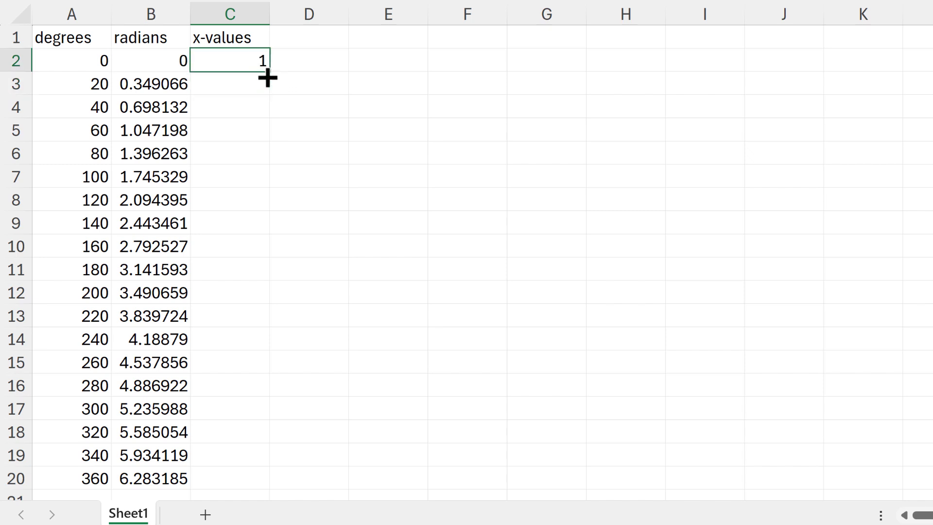
double_click(267, 77)
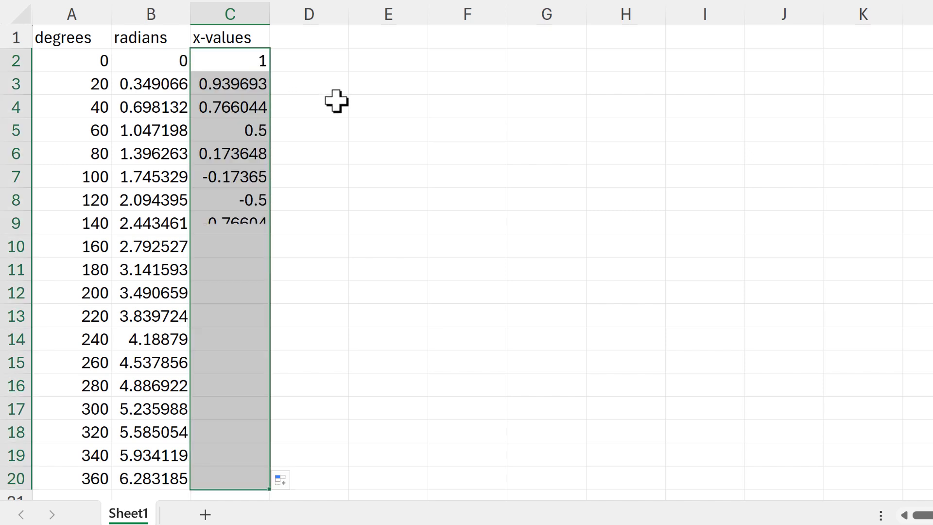
Add a y-values column in D1 that computes =SIN(B2), filled down to row 20
left_click(308, 37)
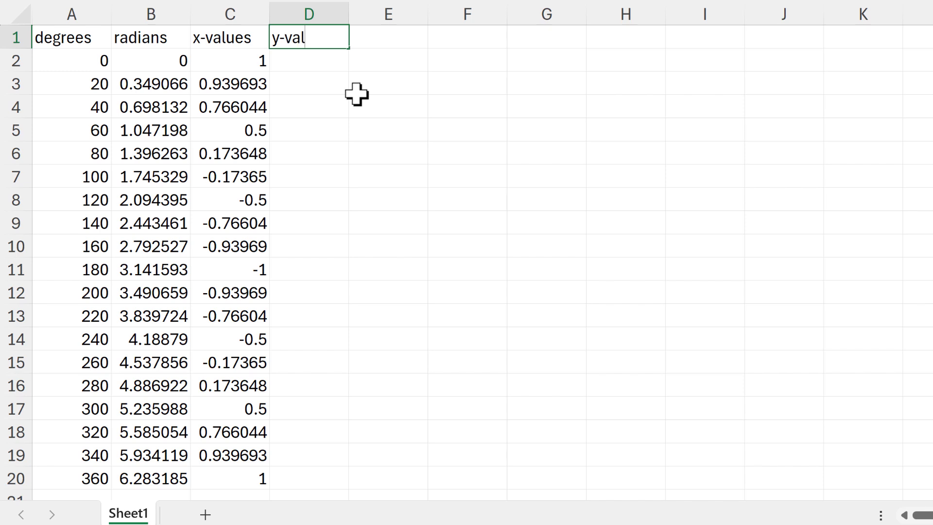
type("y-values")
key("Return")
type("=")
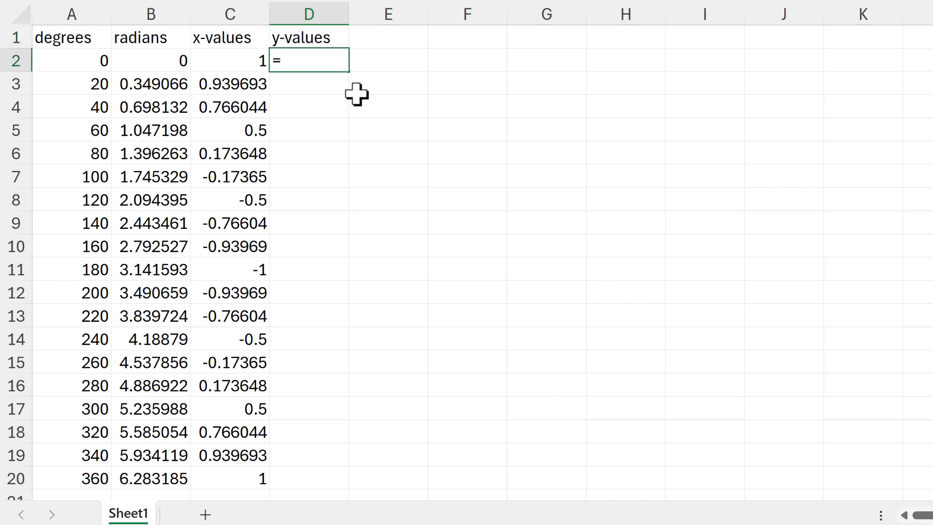
type("sin")
key("Tab")
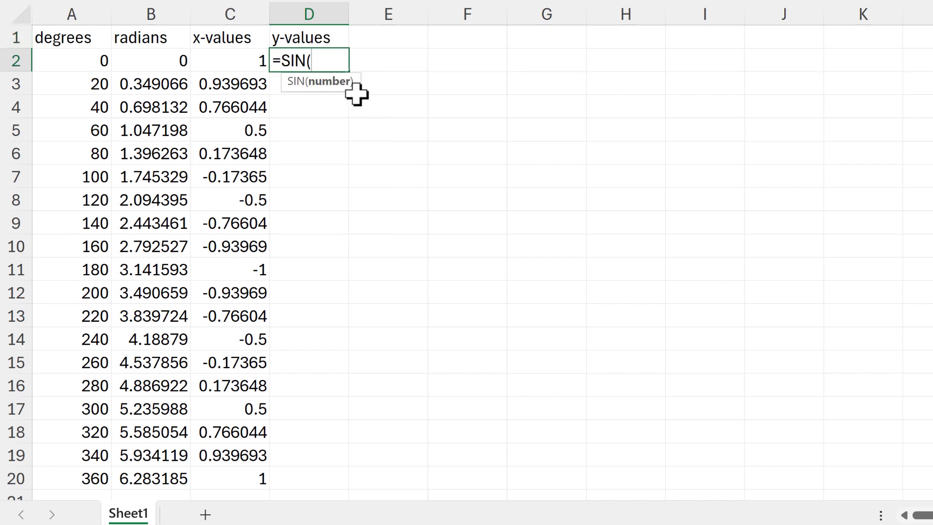
left_click(148, 58)
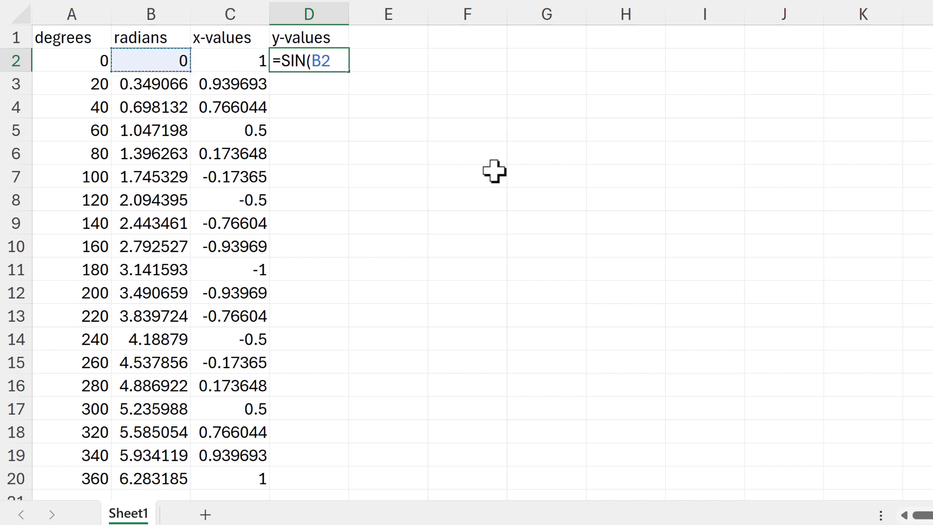
key("Return")
left_click(335, 63)
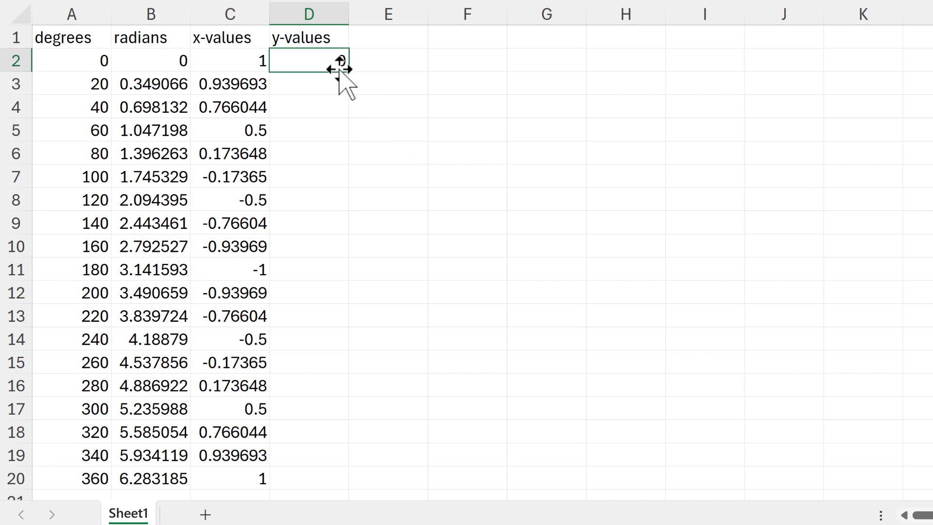
double_click(349, 73)
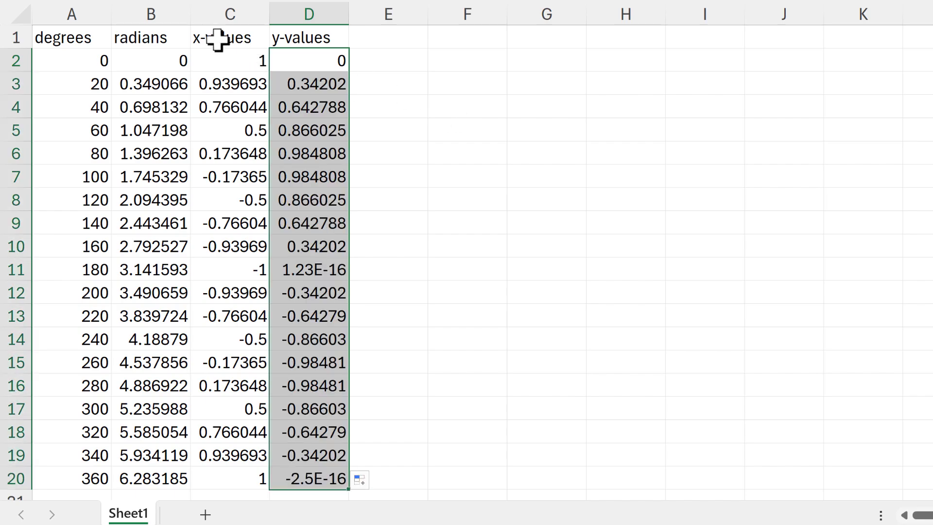
Insert a markers-only scatter chart from the x-values and y-values in C1:D20
left_click_drag(218, 35, 337, 36)
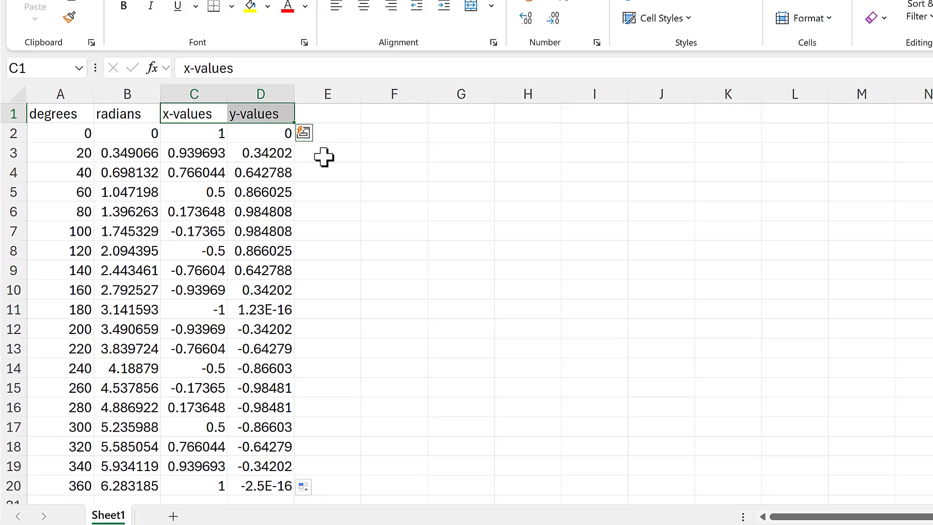
key("ctrl+shift+Down")
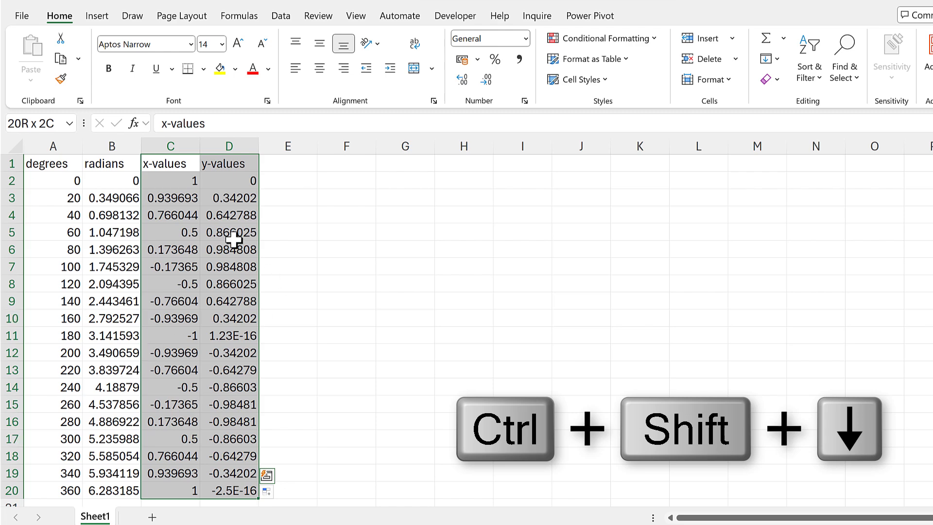
left_click(97, 16)
left_click(474, 79)
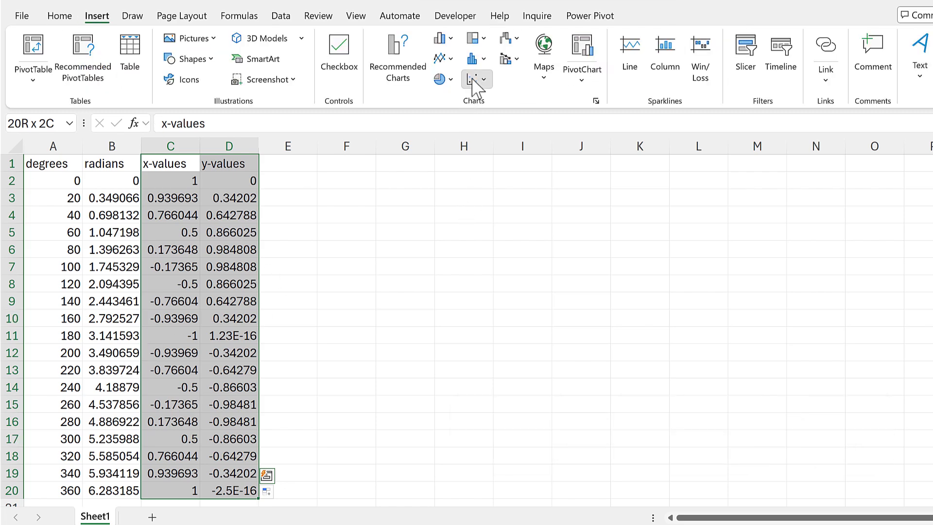
left_click(488, 140)
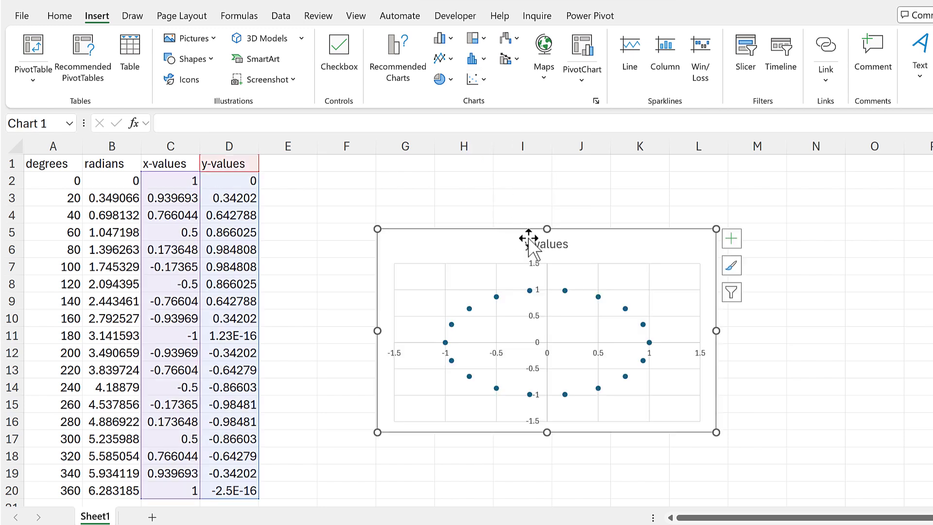
Remove the chart title, narrow the chart until its points look circular, and place it beside the top of the data
key("Delete")
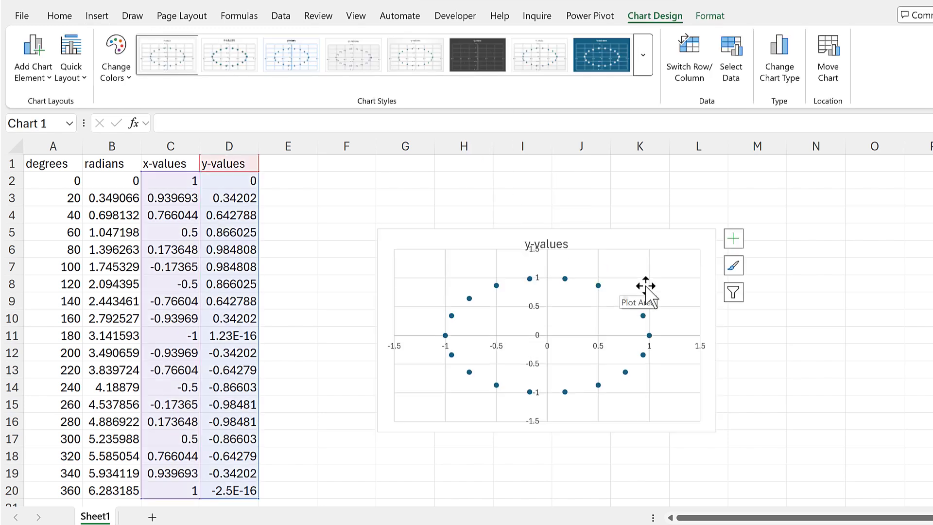
left_click_drag(715, 331, 599, 330)
left_click_drag(395, 218, 295, 170)
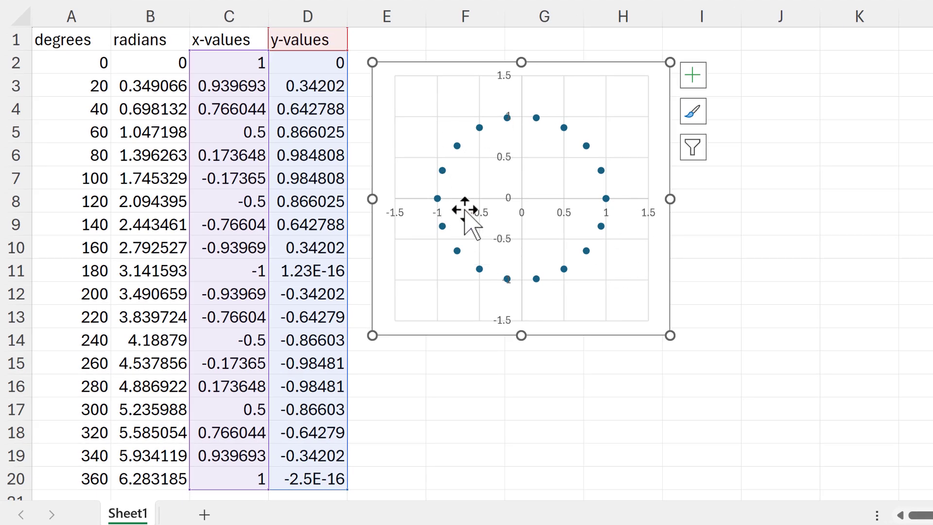
Clear the data for 200 to 360 degrees in A12:D20
scroll(204, 233, "down", 1)
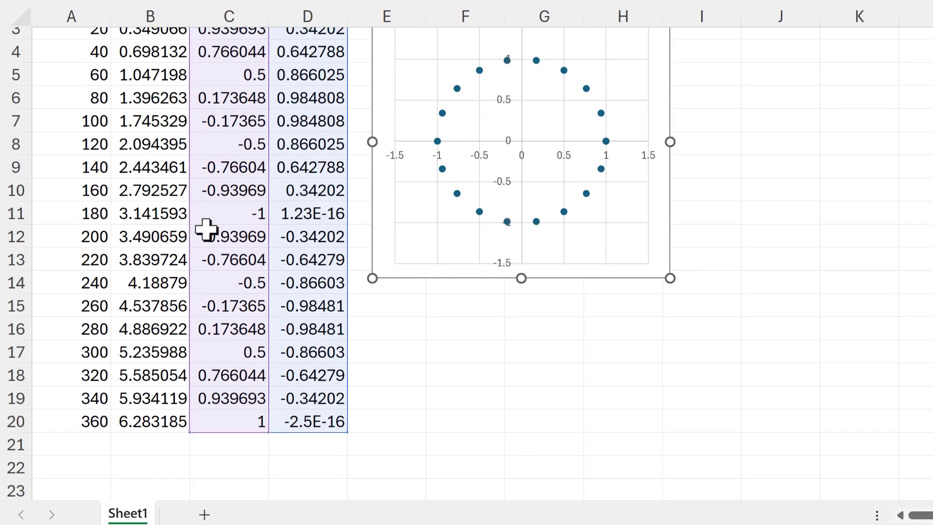
left_click_drag(92, 216, 326, 270)
left_click_drag(325, 346, 476, 389)
key("Delete")
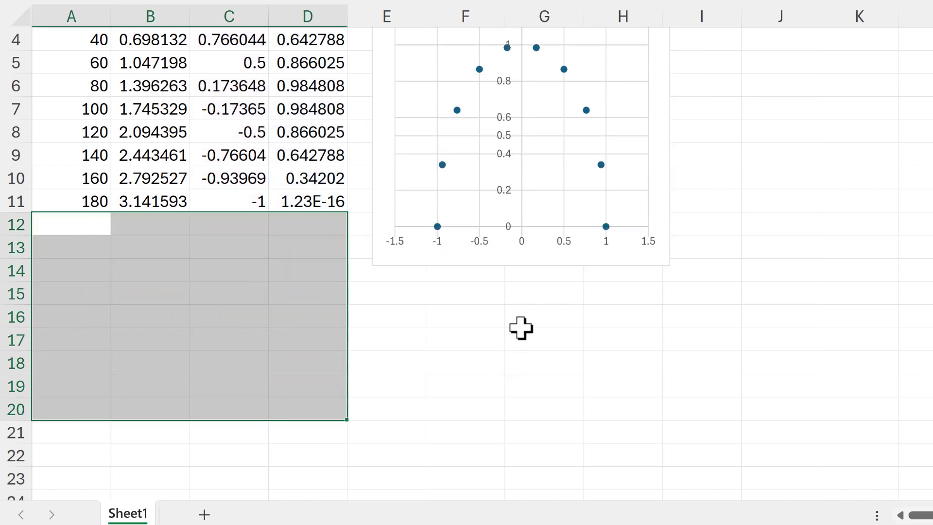
Reduce the chart's height so its points form a semicircle and position it beside the top rows of the data
scroll(520, 327, "up", 1)
left_click(536, 68)
left_click_drag(536, 68, 454, 56)
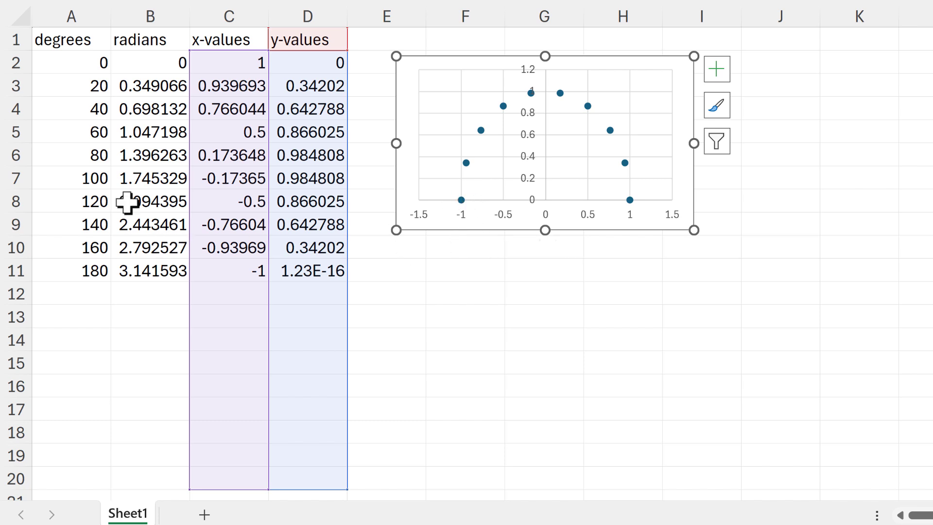
Copy the degrees and radians values in A2:B11 and paste them directly below, starting at A12
left_click_drag(82, 62, 158, 269)
key("ctrl+c")
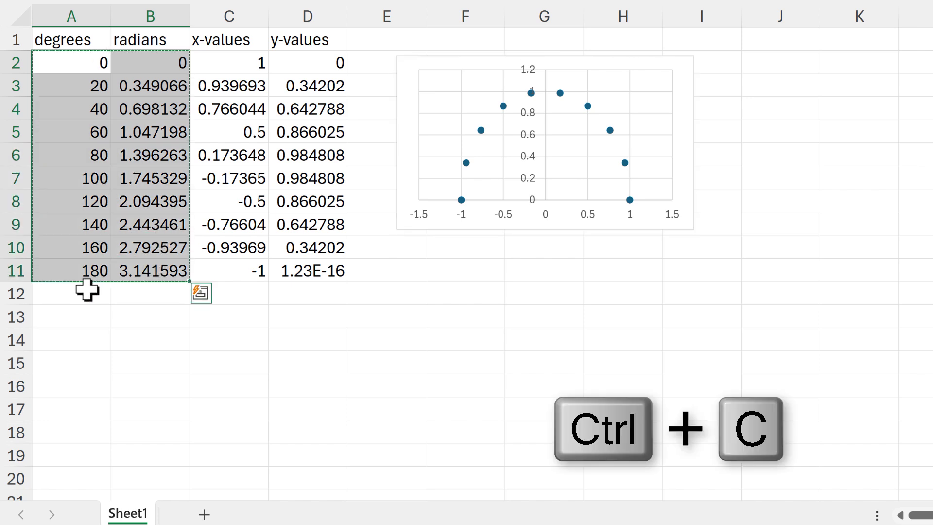
left_click(84, 289)
key("ctrl+v")
Extend the cosine formula from C11 down to C12 for the first row of the pasted block
left_click(243, 286)
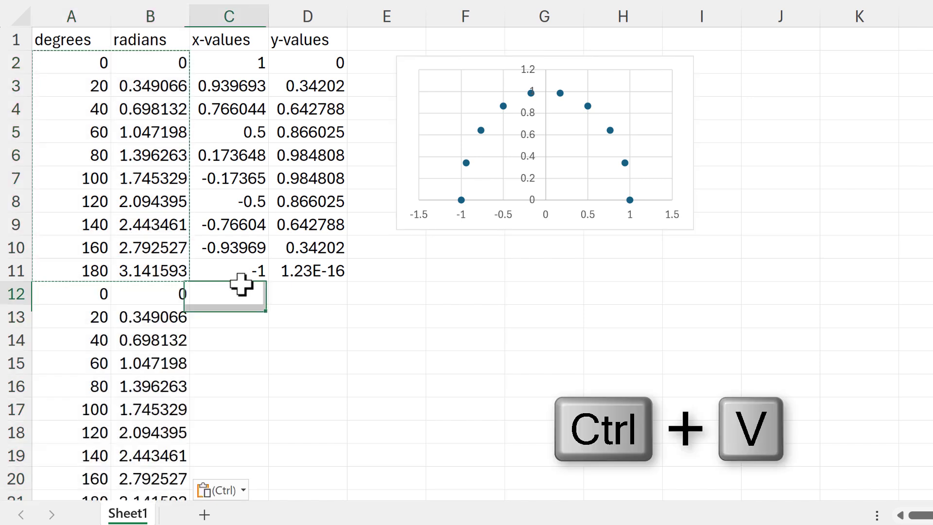
left_click(250, 273)
left_click_drag(270, 282, 246, 296)
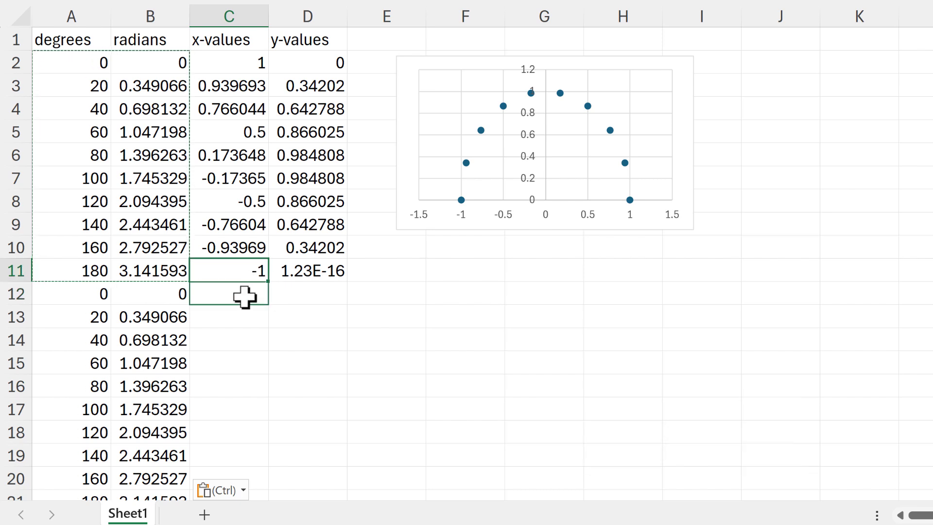
left_click(245, 296)
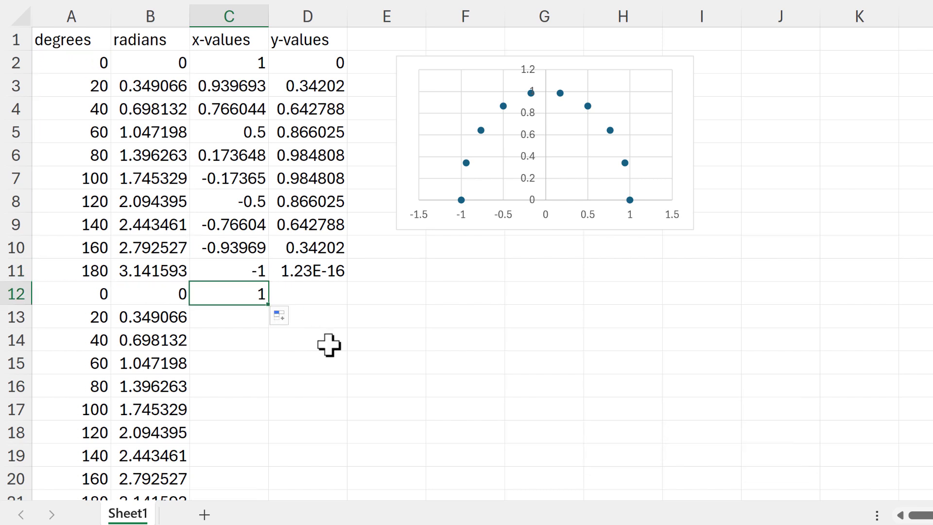
Multiply the cosine formula in C12 by 1.1 and fill it down the x-values column to row 21
key("F2")
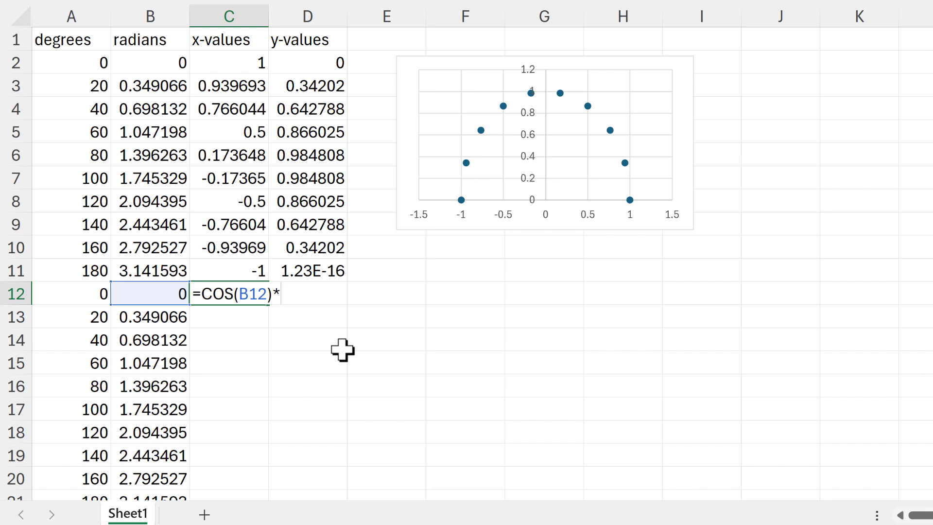
type("*1.1")
key("Return")
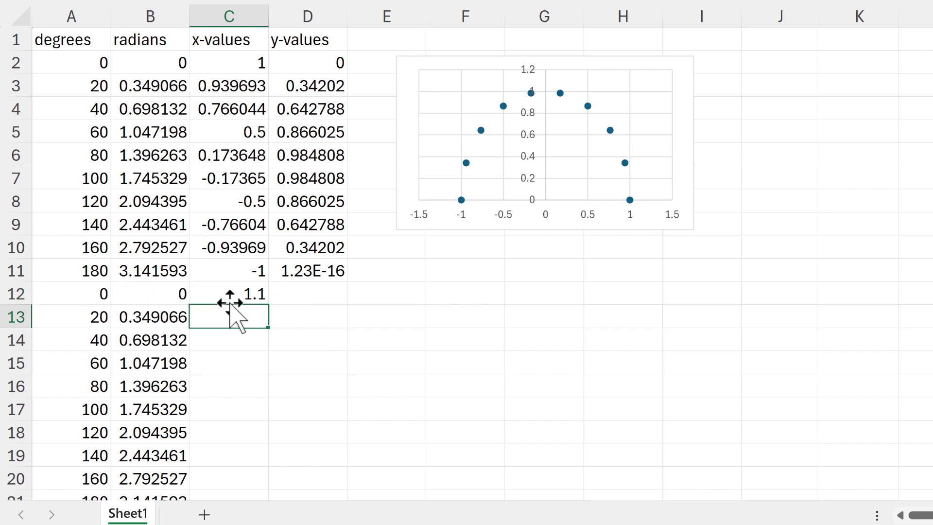
left_click(257, 296)
double_click(267, 305)
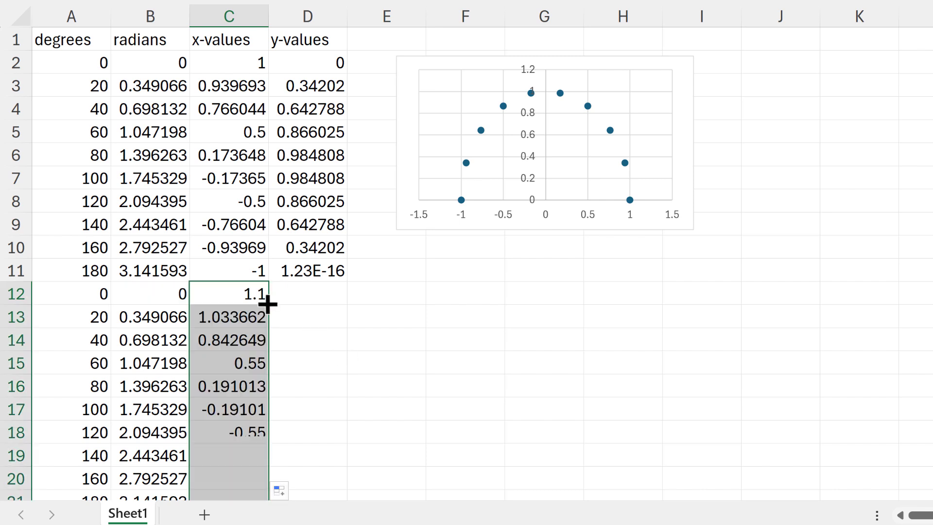
Extend the sine formula from D11 to D12, multiply it by 1.1, and fill it down to row 21
left_click(313, 276)
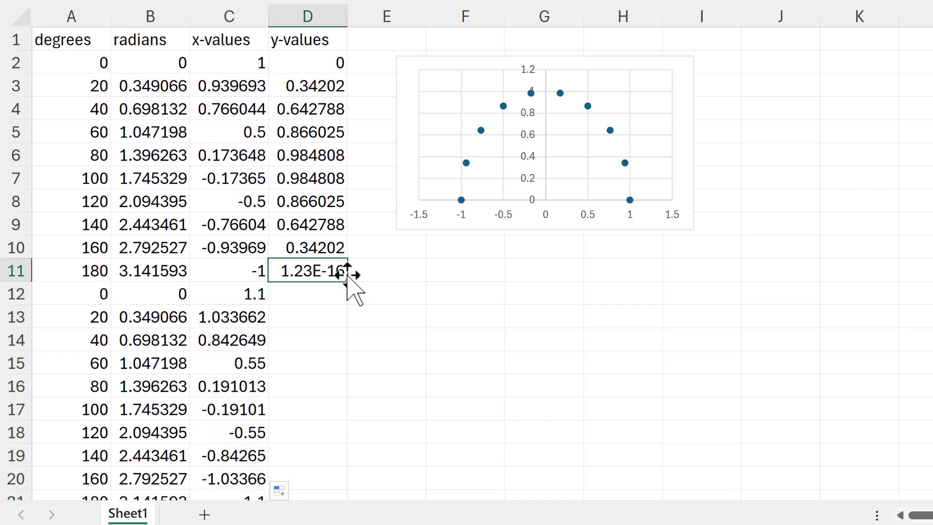
left_click_drag(342, 278, 326, 300)
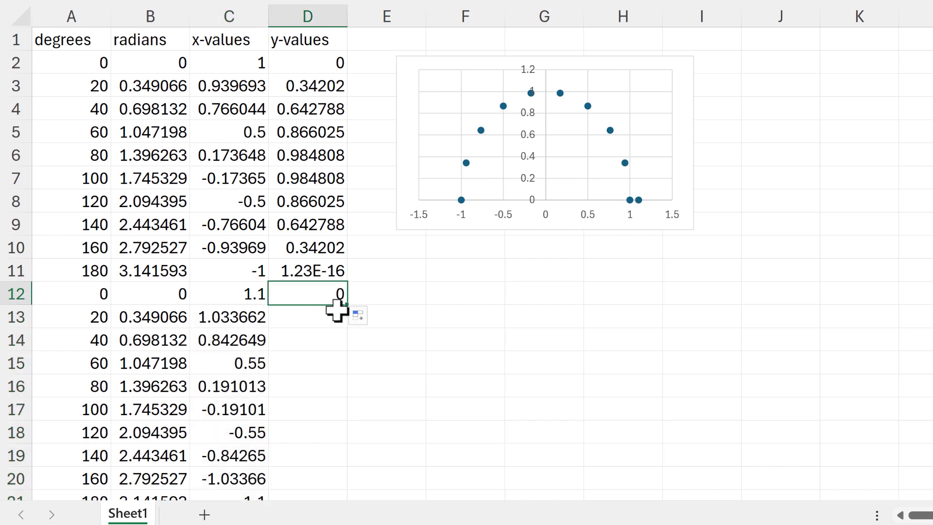
double_click(328, 301)
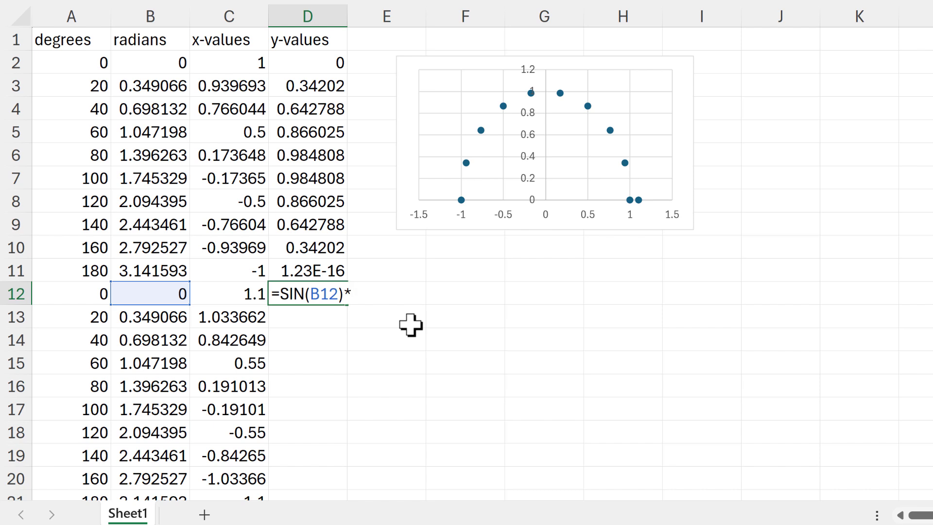
type("*1.1")
key("Return")
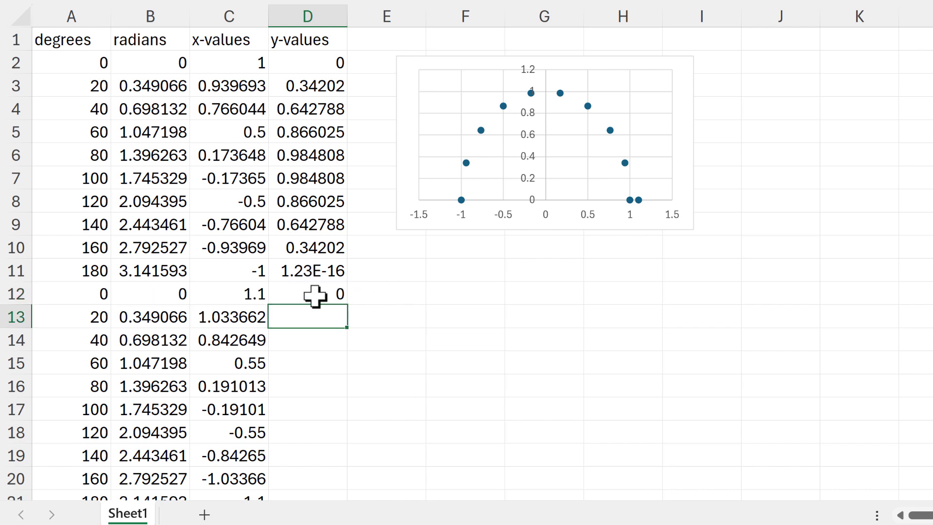
left_click(316, 296)
double_click(348, 303)
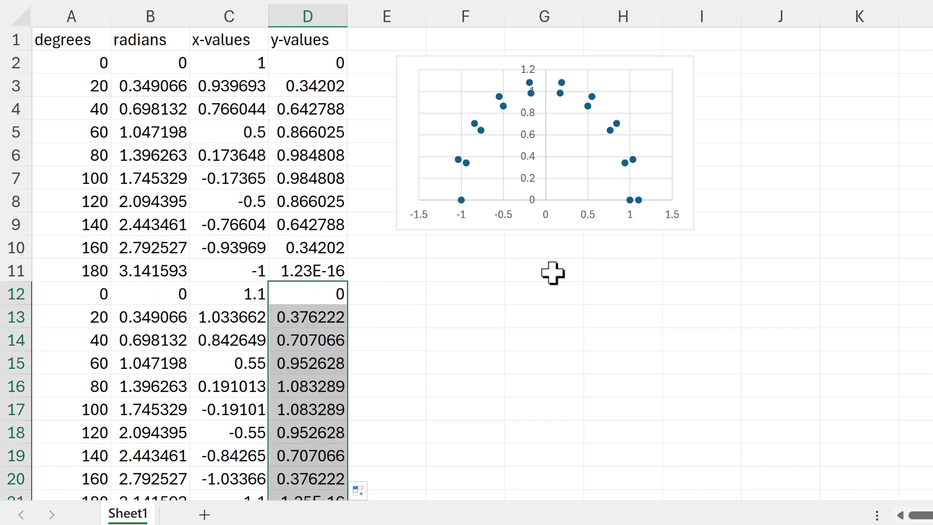
Extend the chart's x- and y-value ranges to row 21 and move the chart over columns A to D, around rows 7 to 14
left_click(475, 124)
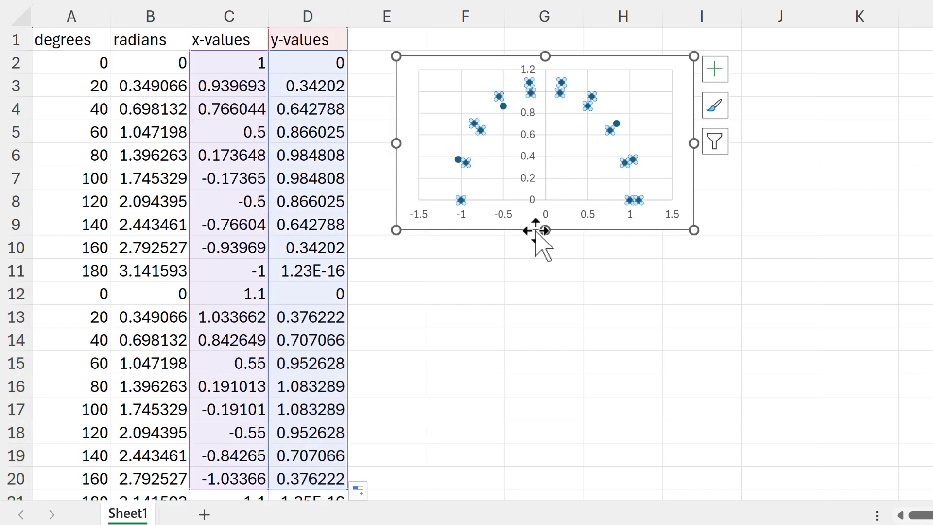
scroll(150, 298, "down", 3)
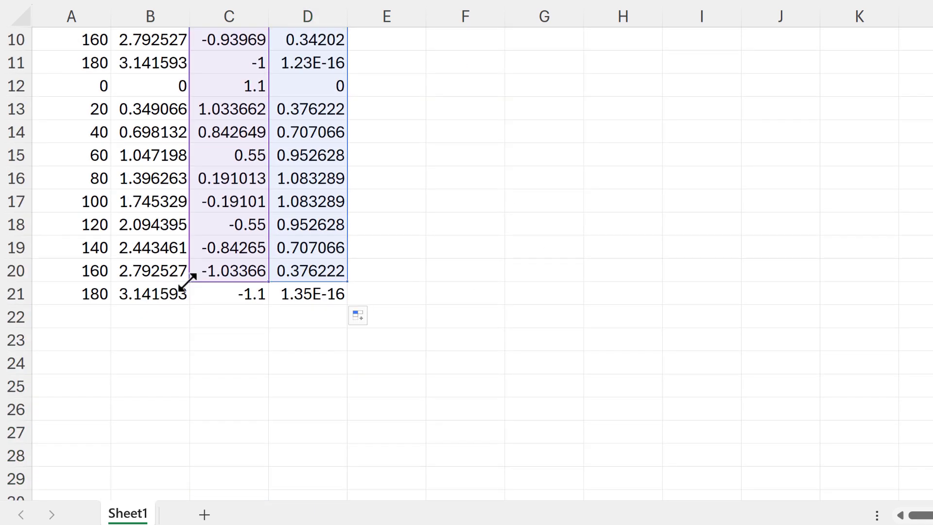
left_click_drag(190, 281, 184, 297)
left_click_drag(348, 280, 348, 302)
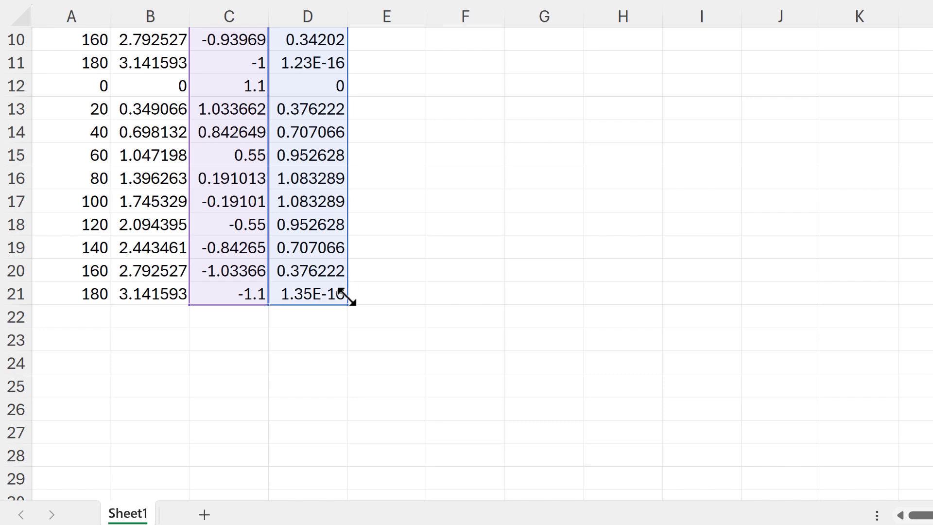
left_click(479, 252)
scroll(564, 256, "up", 3)
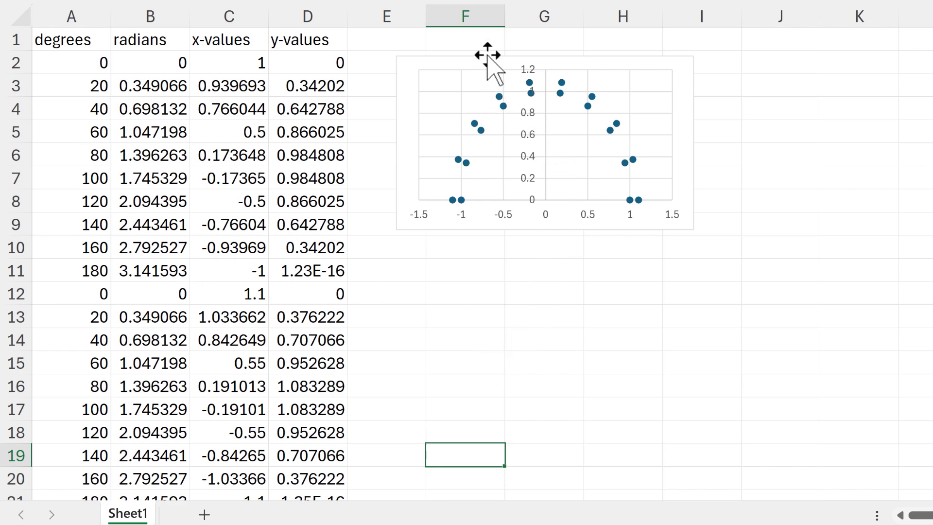
left_click_drag(487, 54, 137, 177)
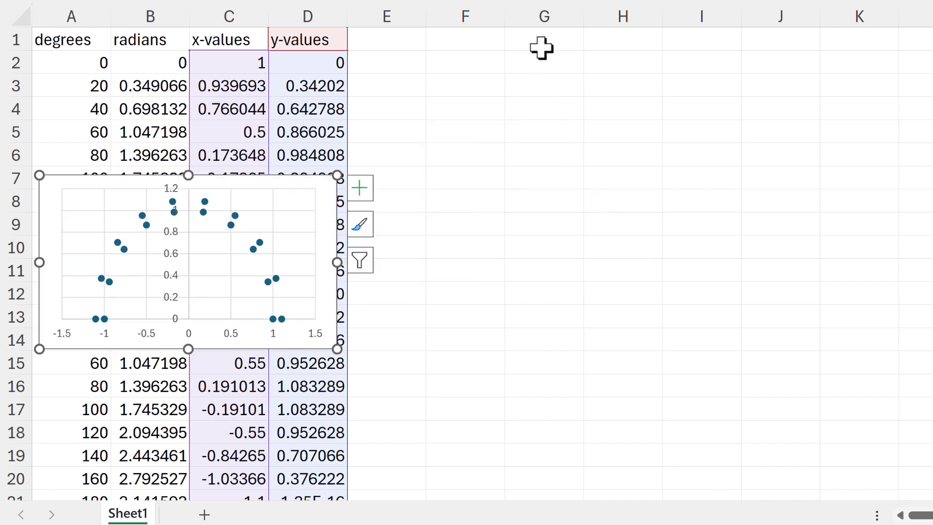
Enter the label arc in F1, followed by 1 in G1 and 2 in H1
left_click(491, 46)
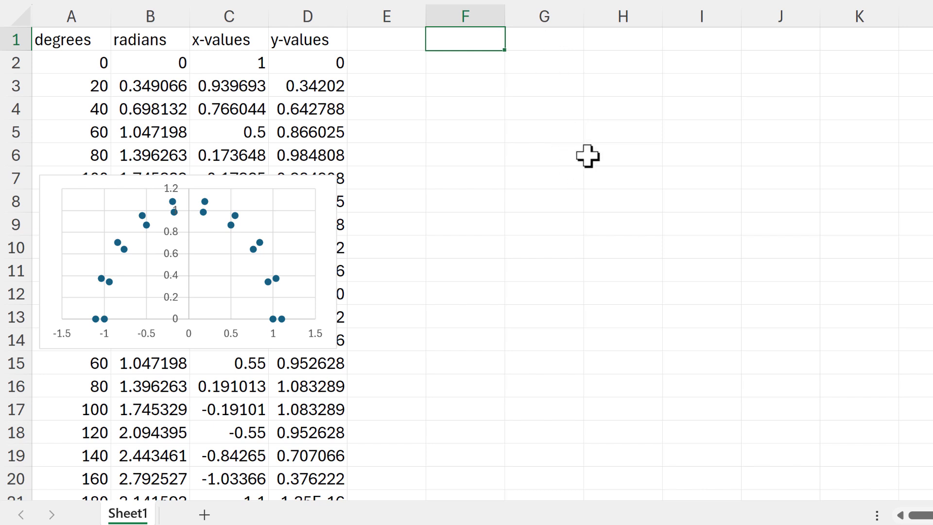
key("Tab")
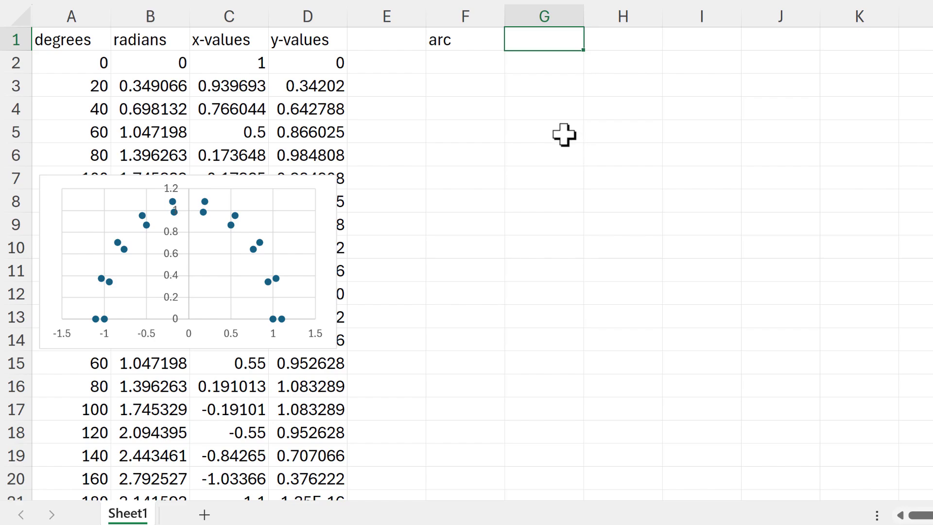
type("1")
left_click(604, 39)
type("2")
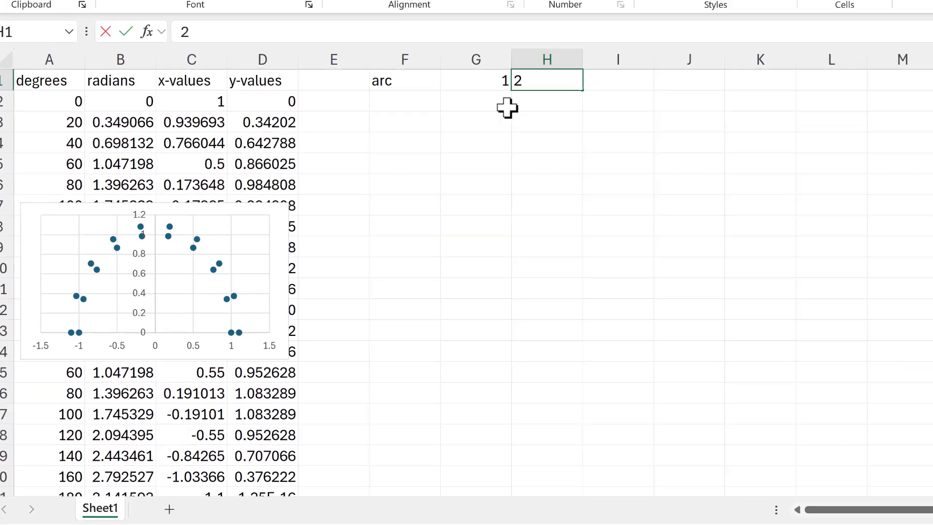
key("Return")
Continue the arc number series from G1:H1 up to 11 in Q1 and narrow columns G to Q
left_click_drag(549, 46, 641, 47)
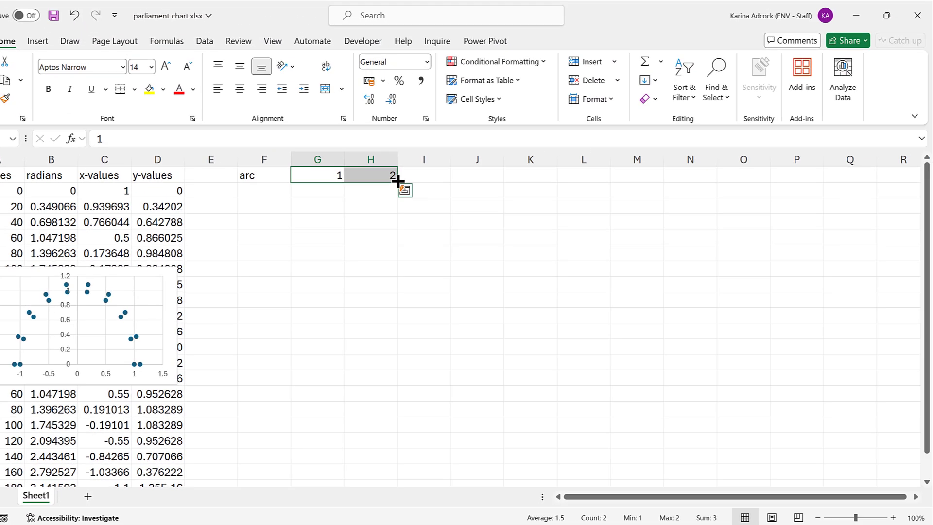
left_click_drag(397, 181, 827, 181)
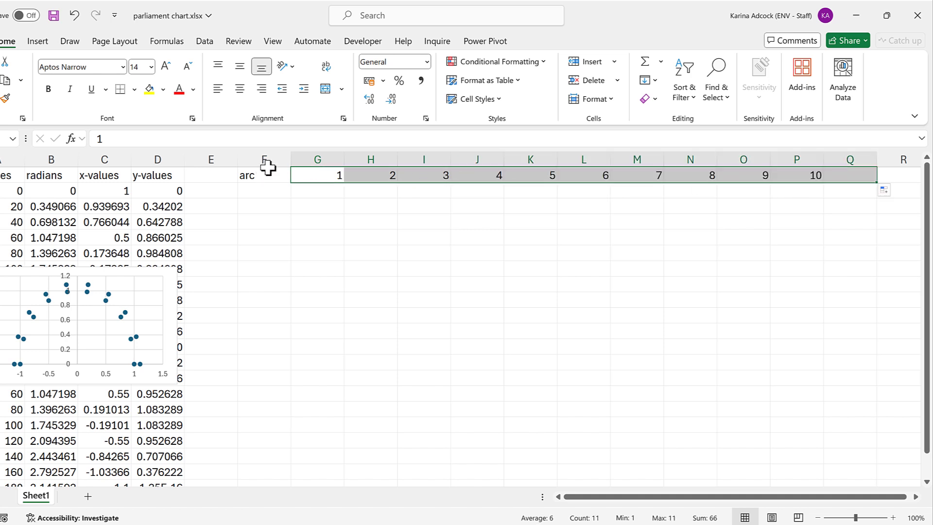
left_click_drag(310, 160, 807, 168)
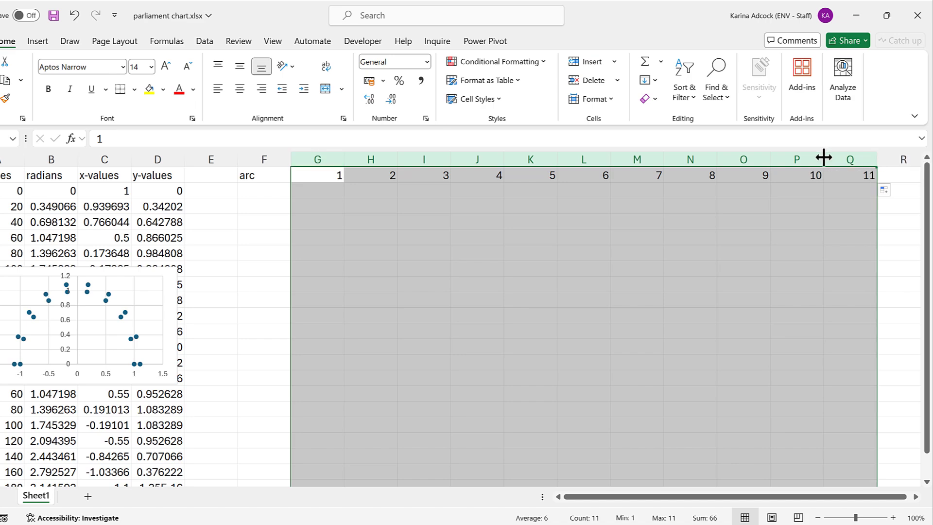
left_click_drag(824, 156, 806, 155)
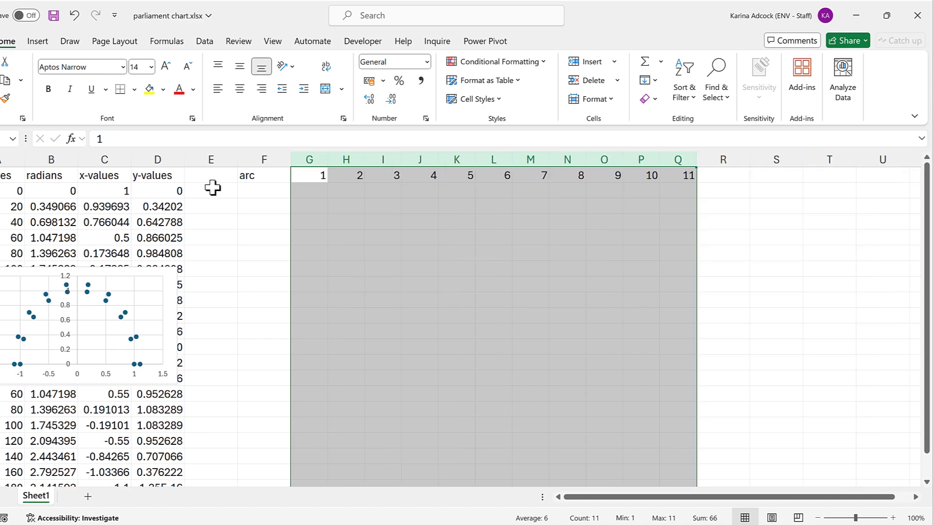
Enter the label dots in F2 and the total of 435 beside it in E2
left_click(260, 193)
type("dots")
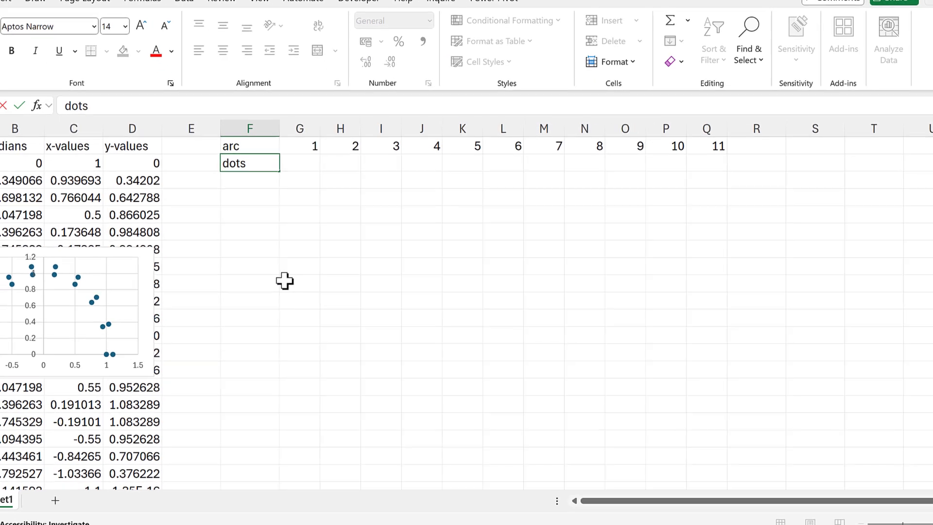
key("Return")
key("Up")
key("Left")
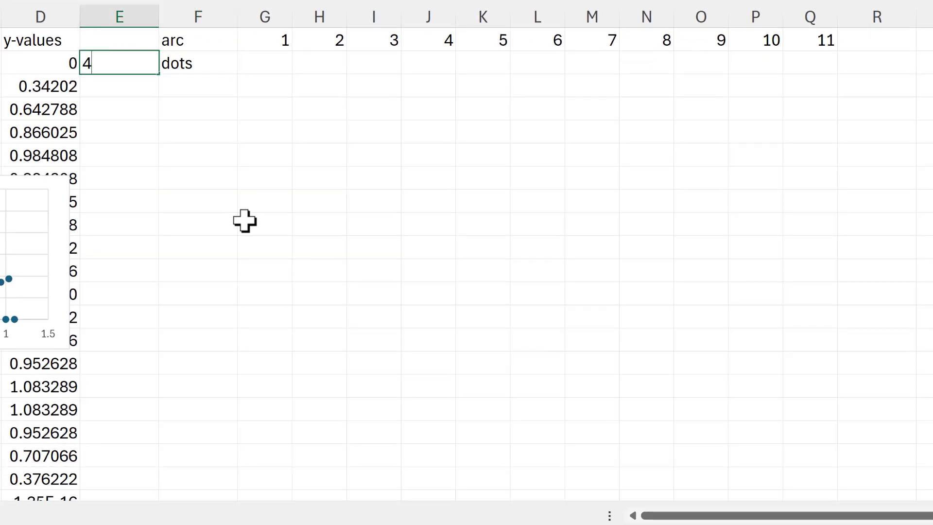
key("Tab")
Enter 40 dots for the first arc in G2 and copy the value across to Q2
key("Tab")
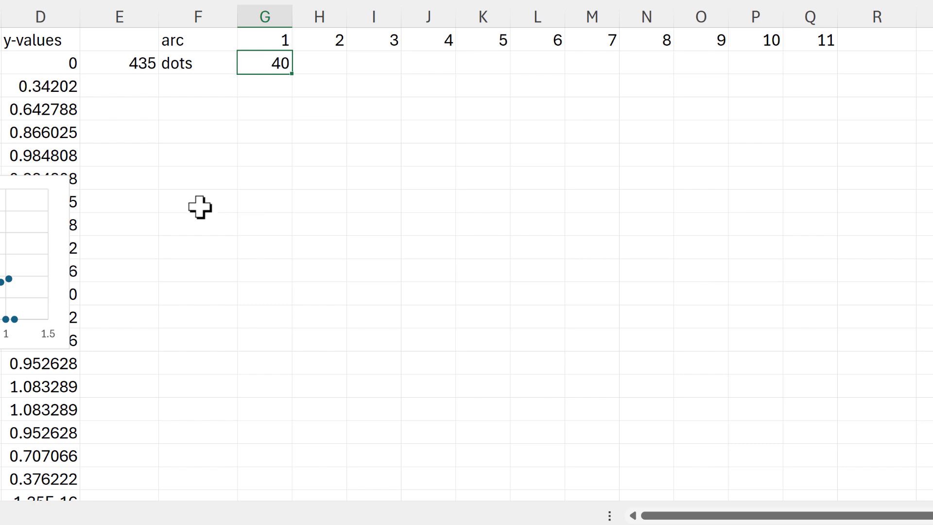
key("Return")
left_click(262, 65)
left_click_drag(290, 72, 821, 92)
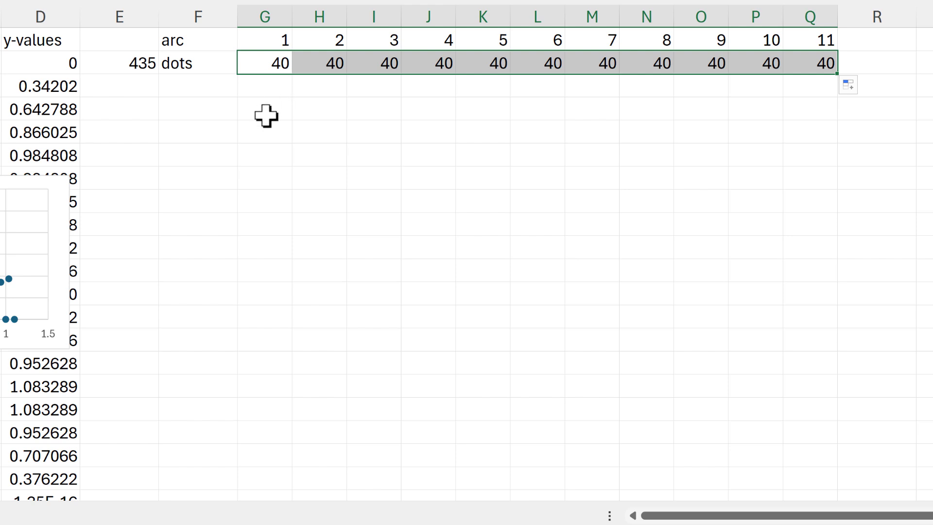
Enter =SEQUENCE(G2) in G5 and check the spilled list down to its last row
left_click(262, 131)
type("=")
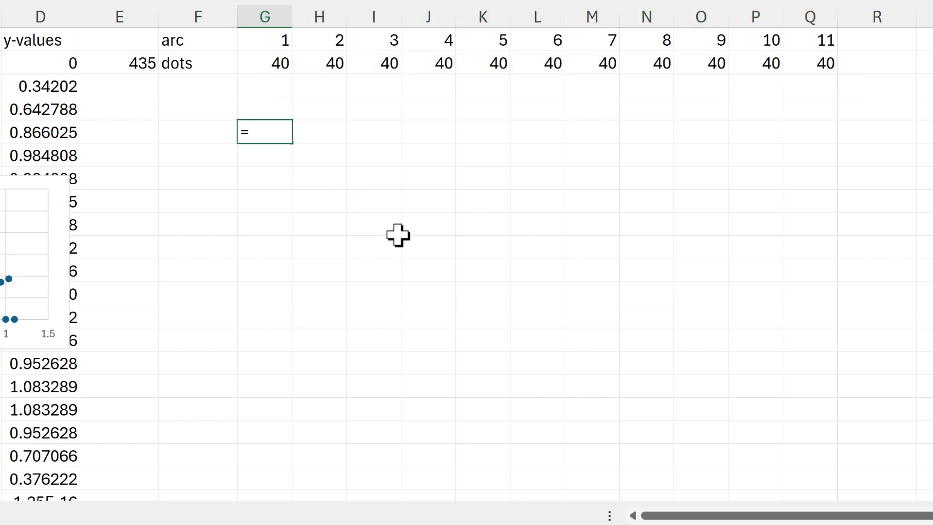
type("seq")
key("Tab")
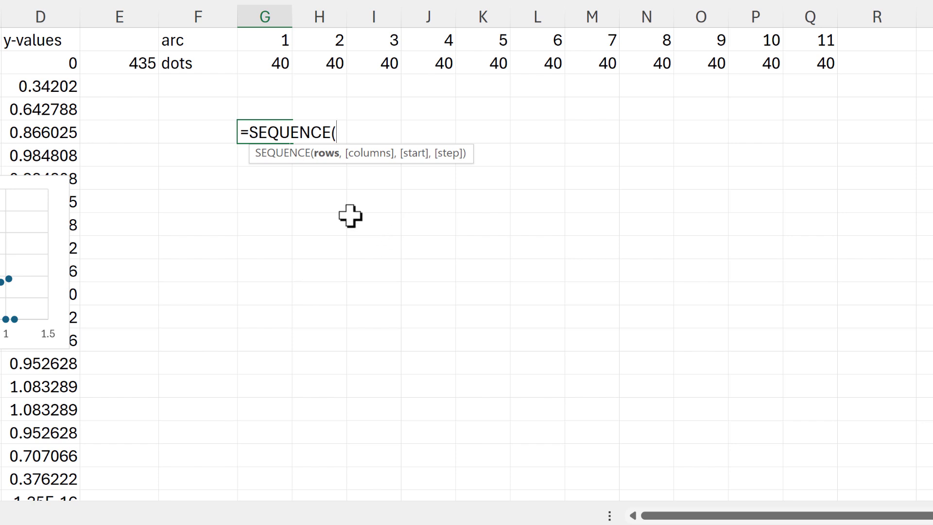
left_click(268, 62)
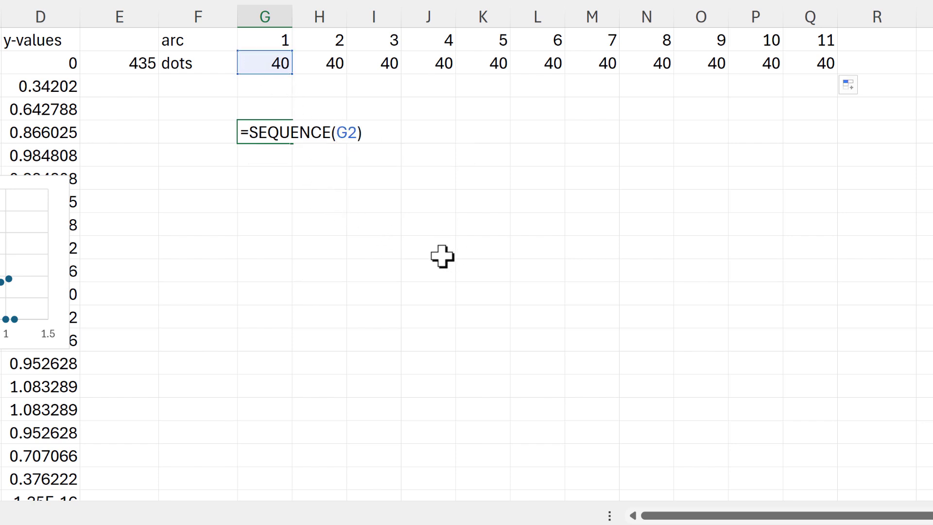
type(")")
key("Return")
left_click(281, 138)
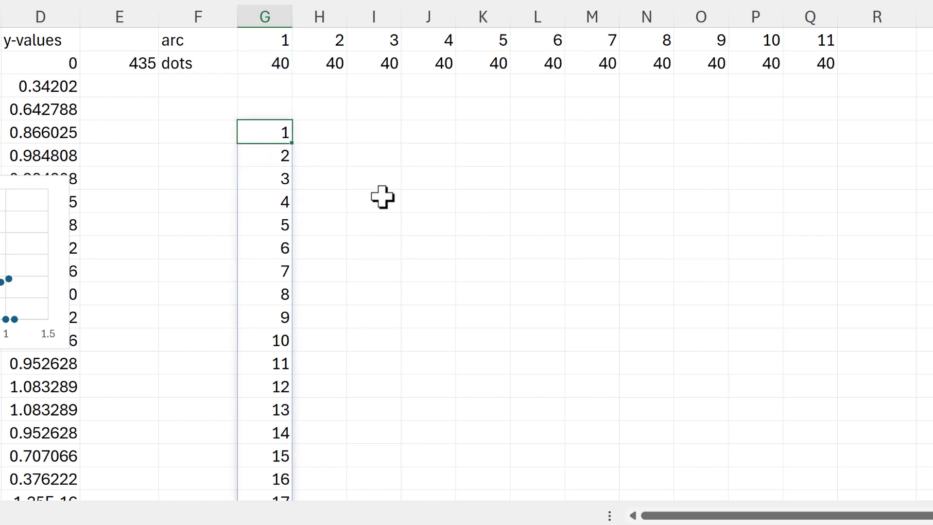
scroll(383, 196, "down", 8)
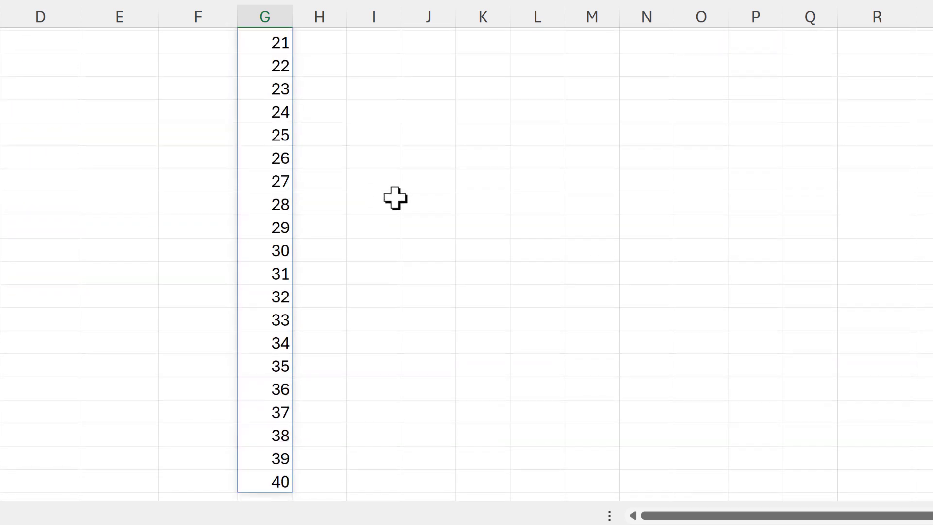
scroll(403, 198, "down", 3)
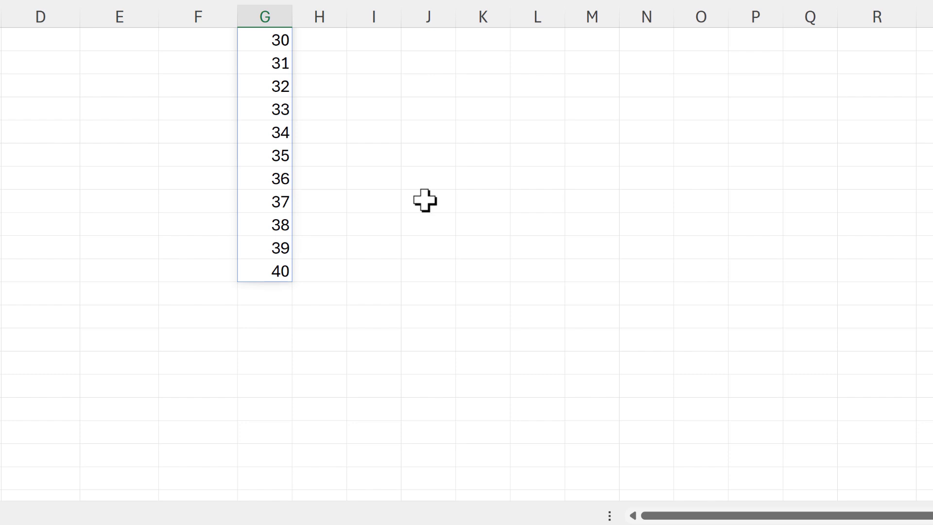
scroll(421, 200, "up", 11)
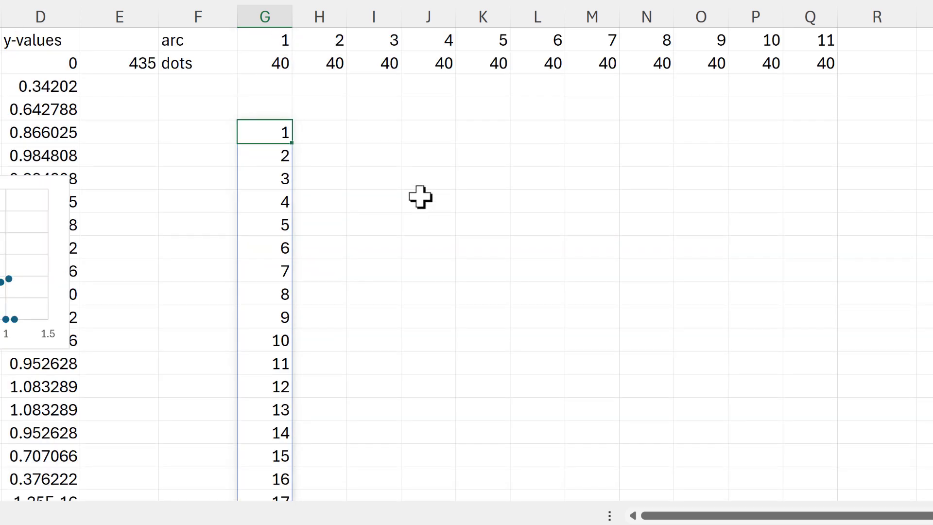
Make the sequence in G5 start at zero by changing the formula to =SEQUENCE(G2,,0)
key("F2")
left_click(358, 139)
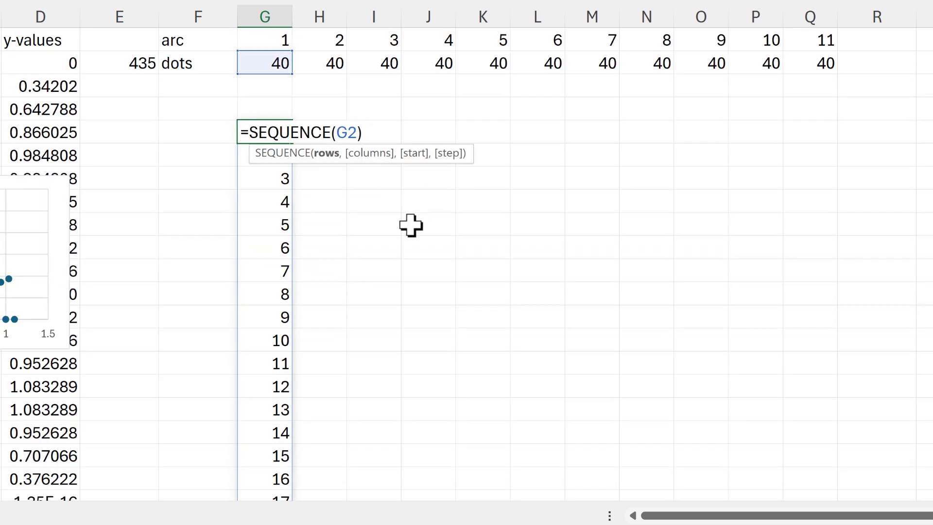
type(",,")
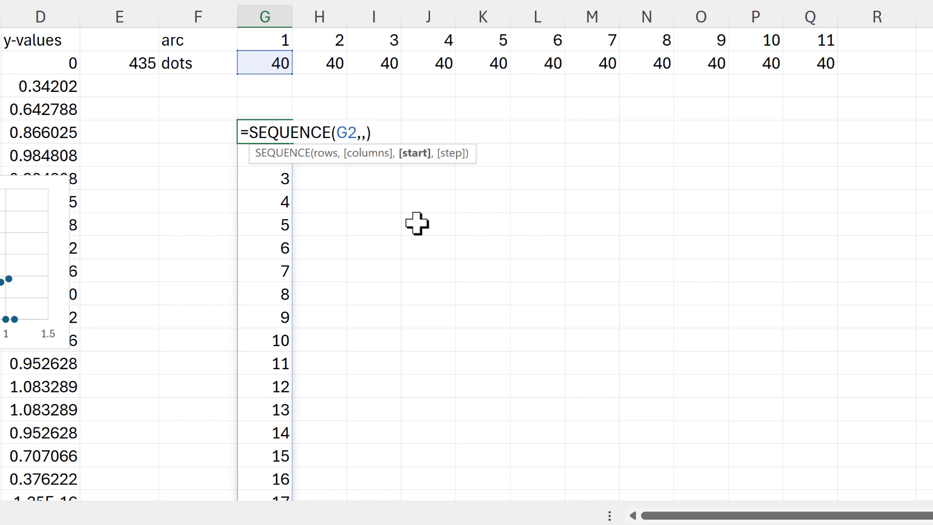
type("0")
key("Return")
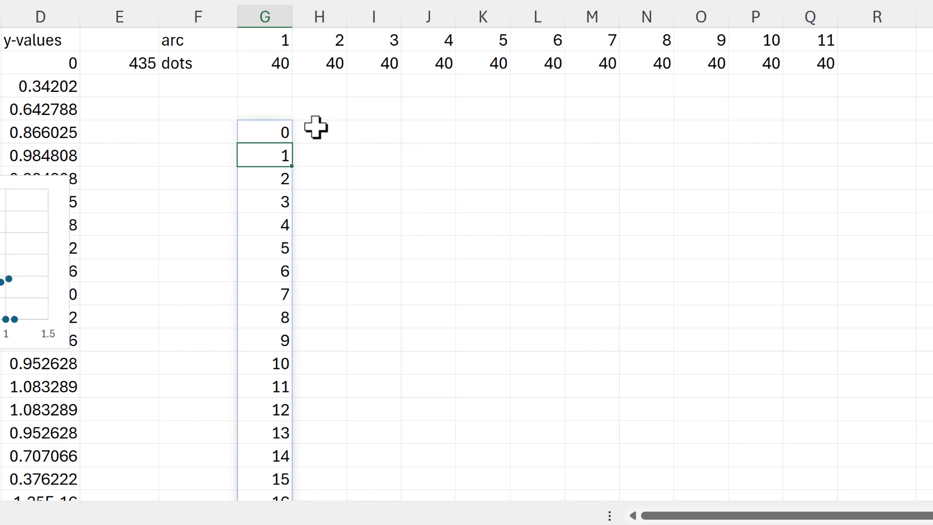
left_click(329, 135)
scroll(354, 155, "down", 10)
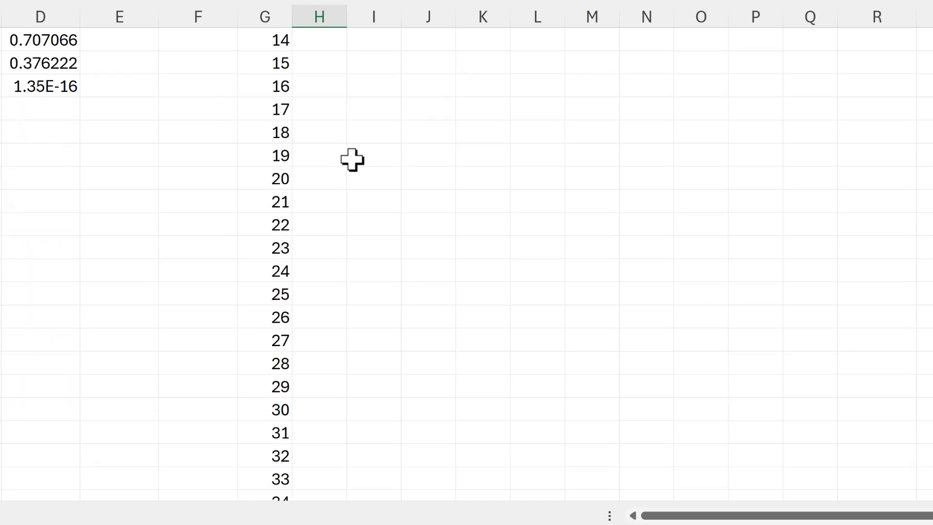
Enter the label space in F3, below the dots label
scroll(375, 170, "down", 1)
scroll(375, 171, "up", 11)
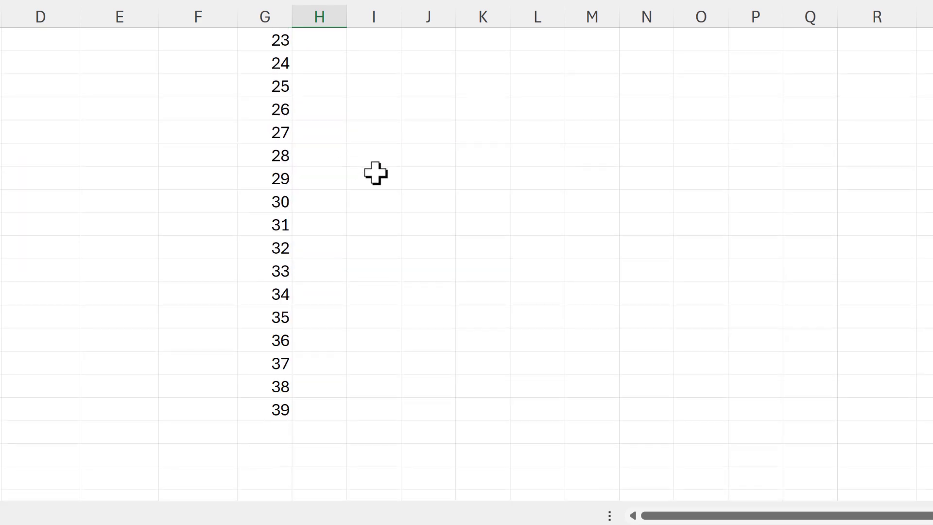
left_click(209, 92)
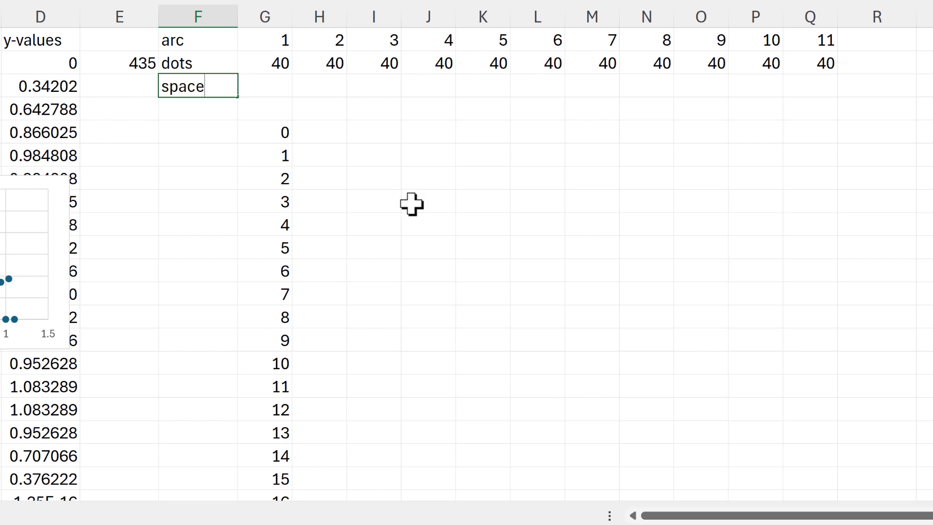
key("Tab")
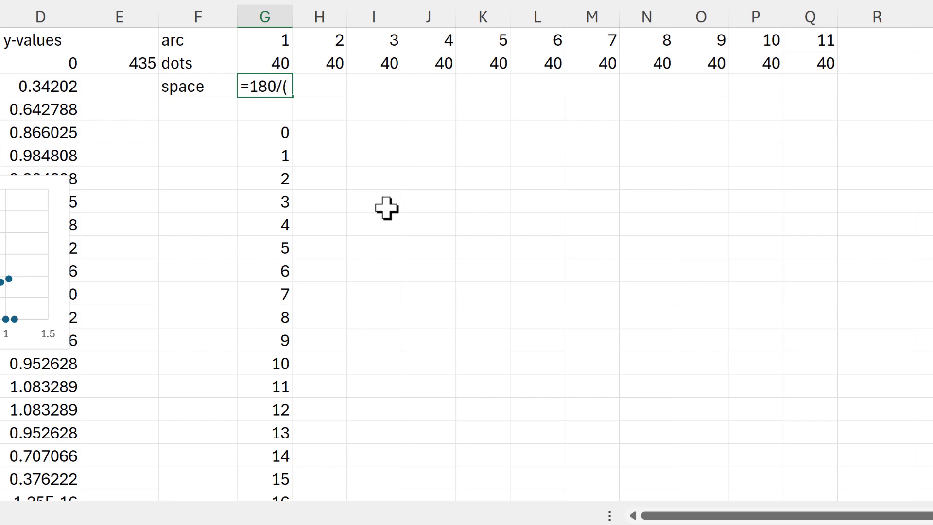
Enter =180/(G2-1) in G3 and copy the formula across to Q3
left_click(276, 63)
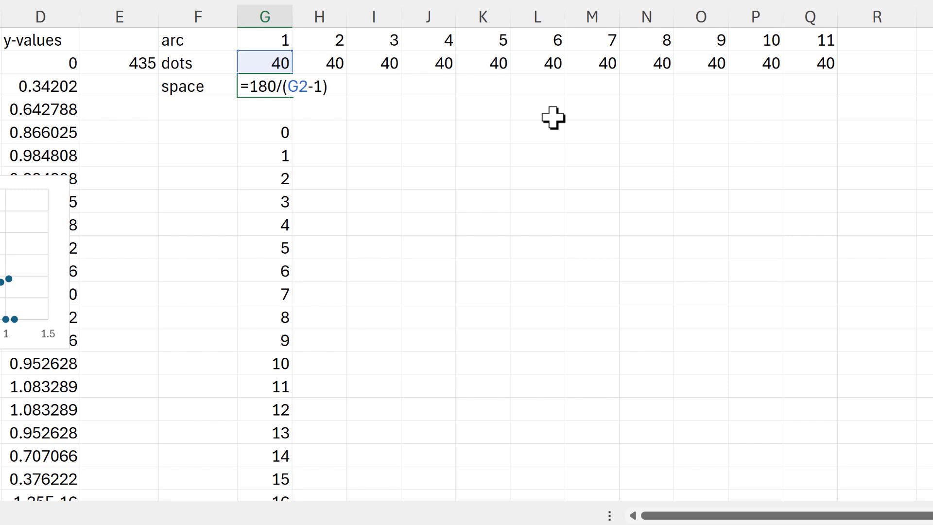
key("Return")
left_click(271, 93)
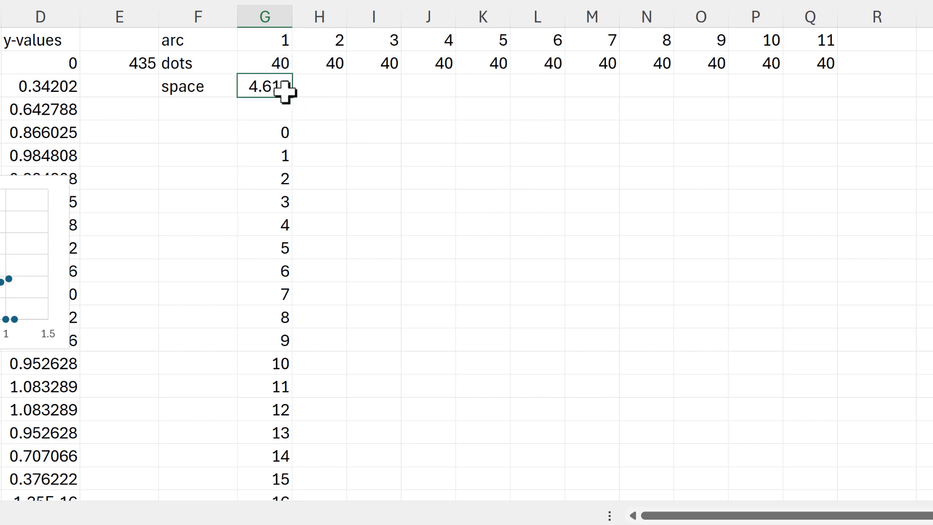
left_click_drag(292, 98, 828, 112)
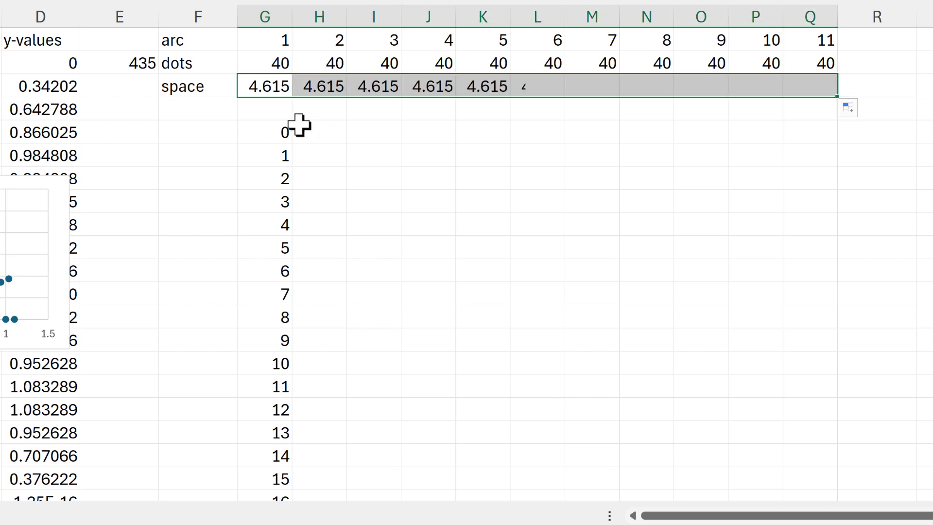
Multiply the sequence in G5 by the spacing with =SEQUENCE(G2,,0)*G3 and check the spilled angles down to the last row
left_click(264, 131)
key("ctrl+shift+Down")
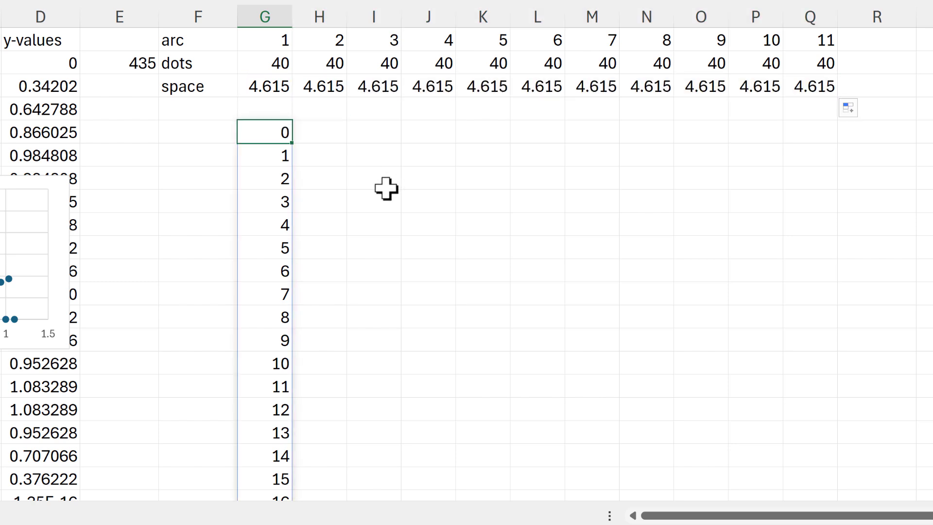
key("F2")
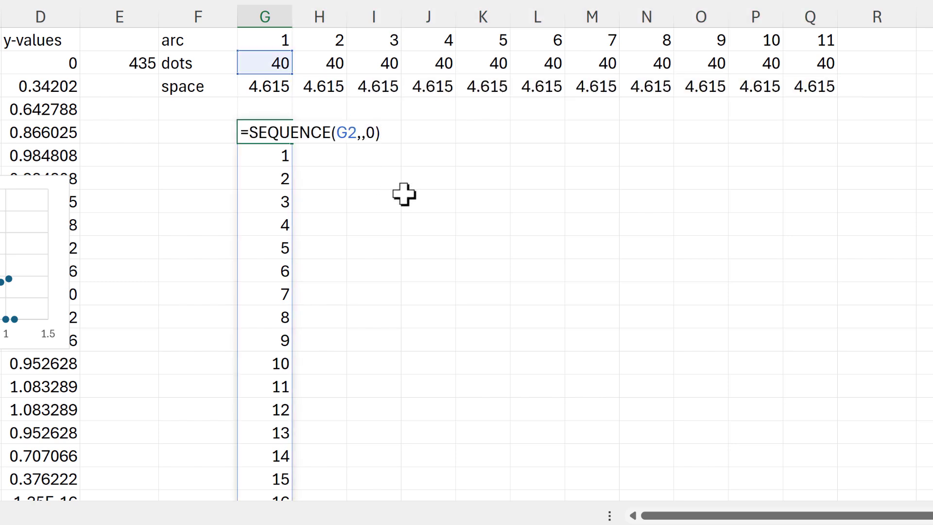
left_click(261, 89)
key("Return")
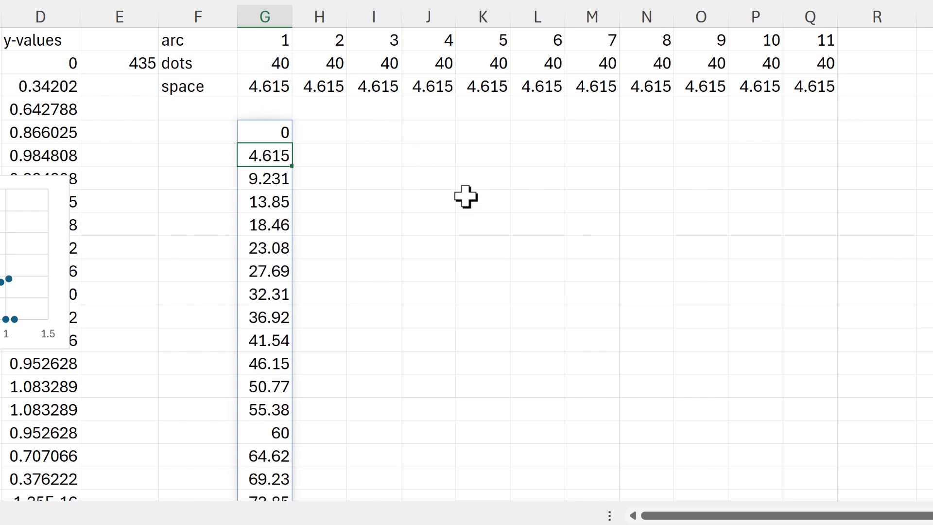
left_click(264, 131)
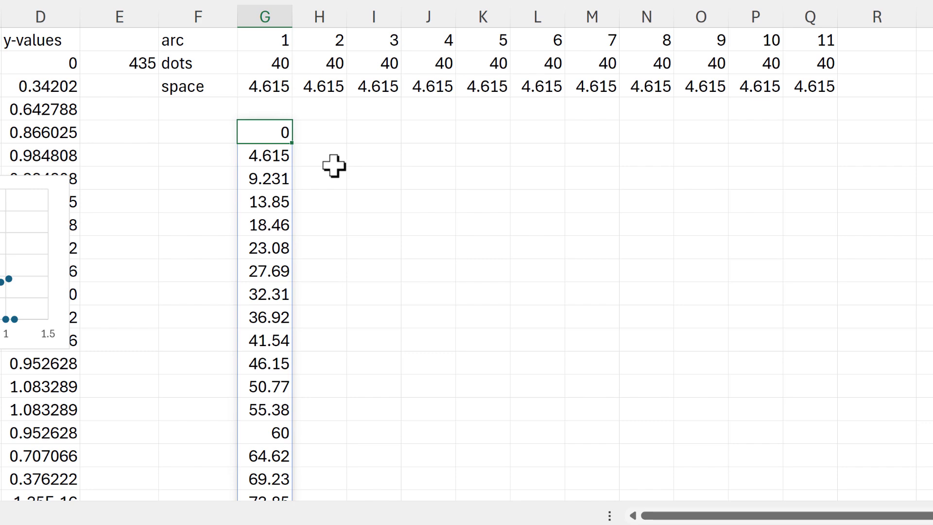
scroll(339, 165, "down", 7)
scroll(332, 169, "down", 4)
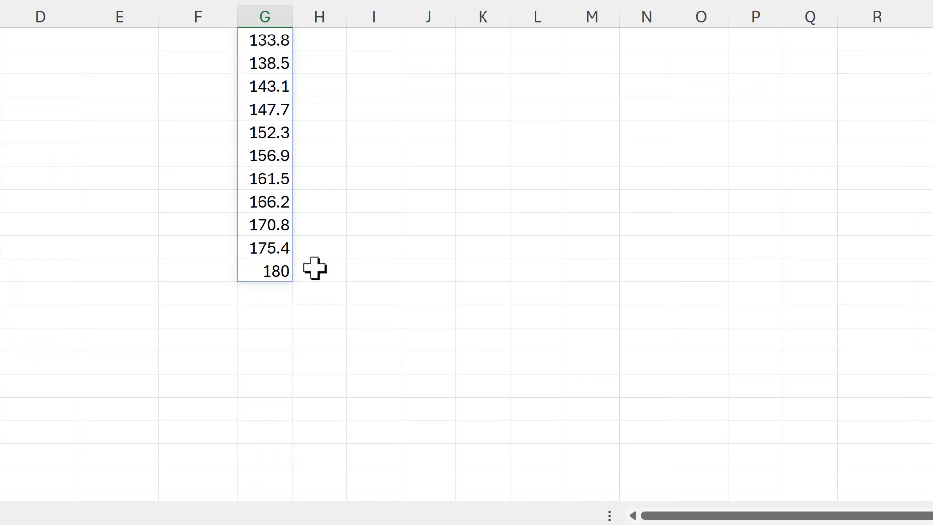
scroll(389, 216, "up", 11)
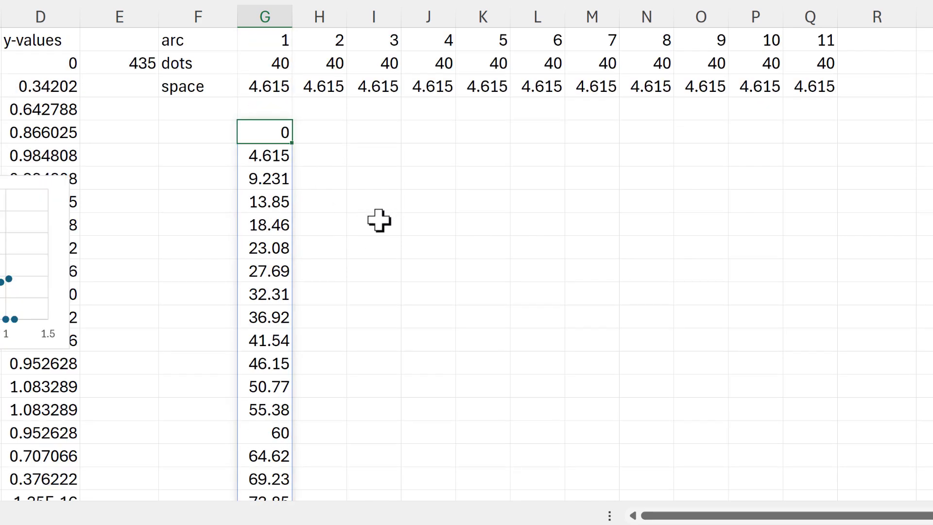
Try 10 dots for the first arc in G2 and examine the spacing and spilled angles from G5 down
left_click(273, 62)
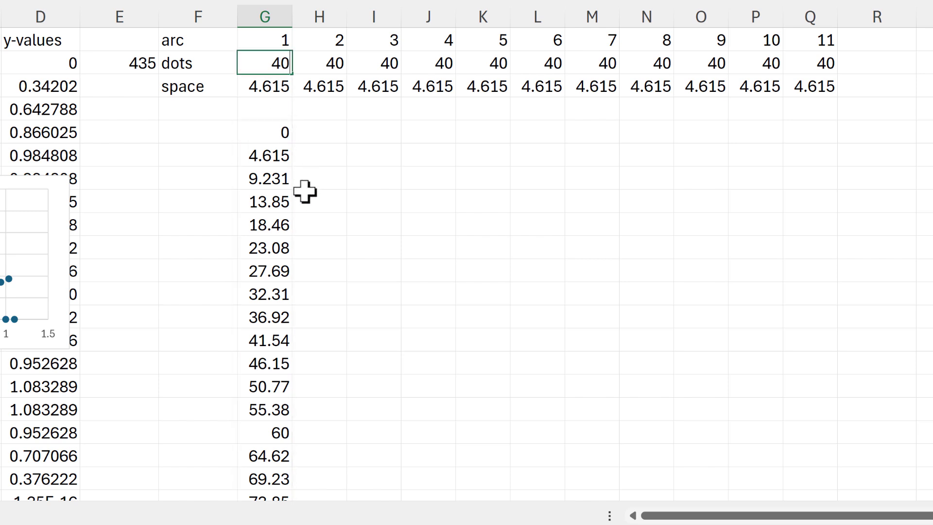
type("10")
key("Return")
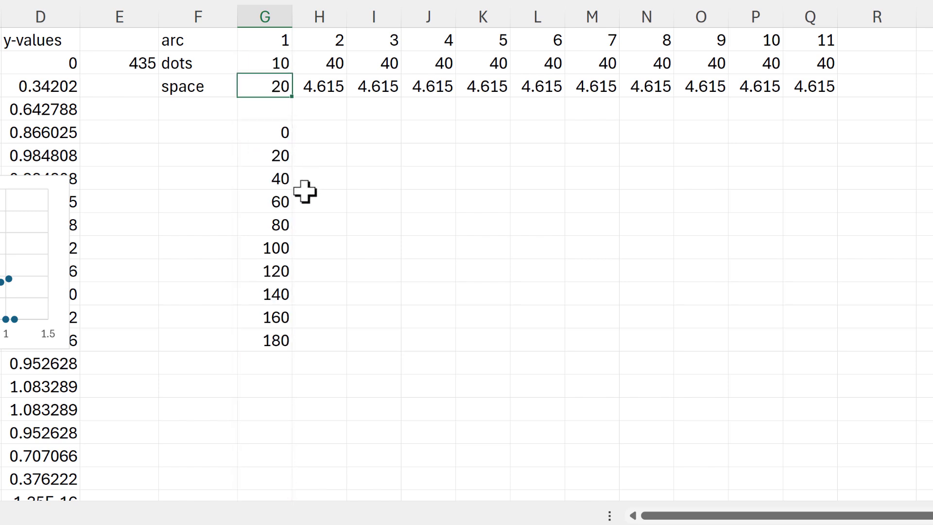
left_click(263, 65)
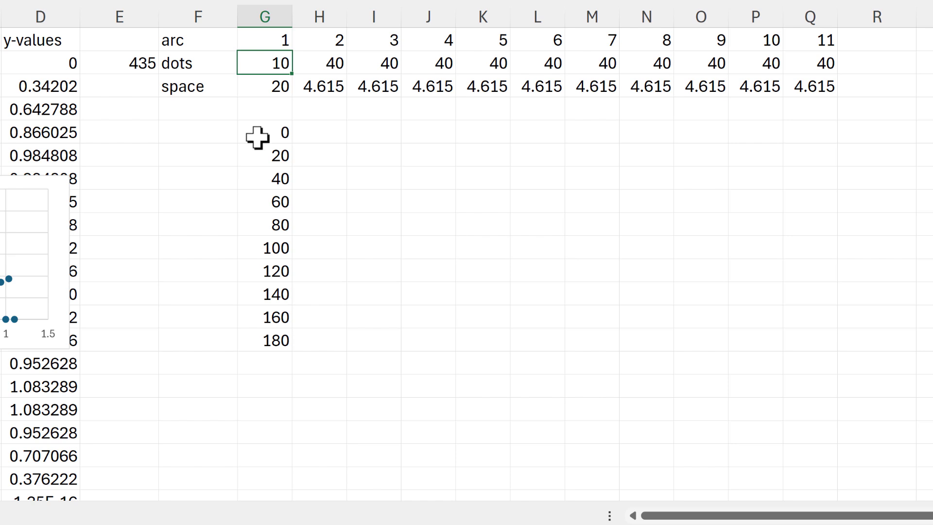
left_click_drag(257, 137, 265, 342)
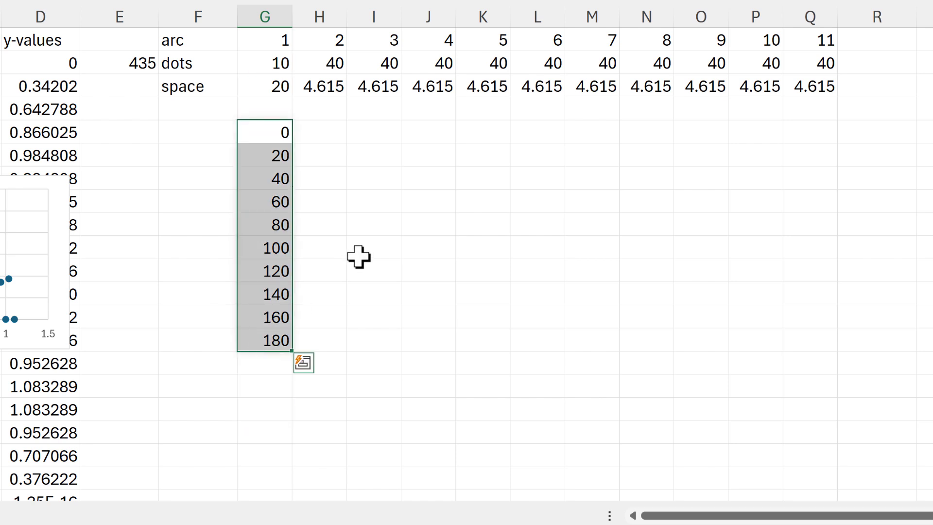
left_click(273, 87)
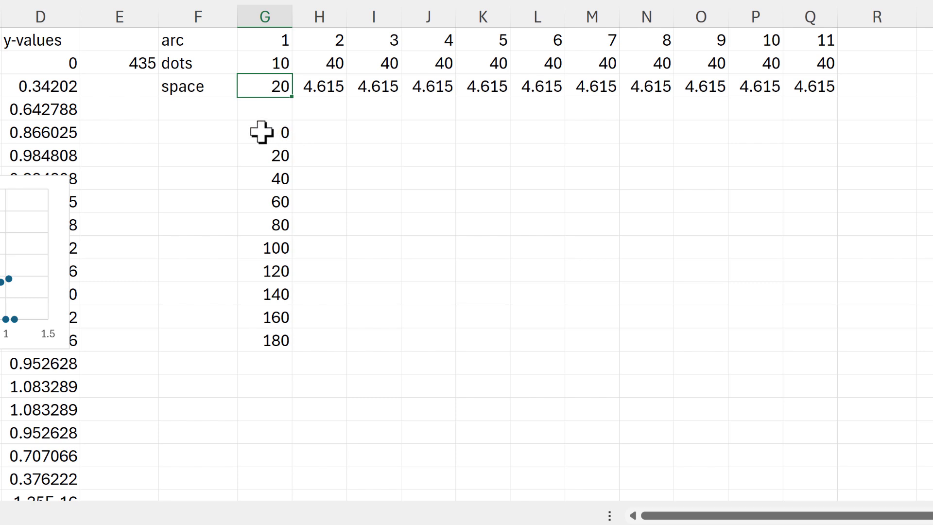
left_click_drag(261, 132, 264, 342)
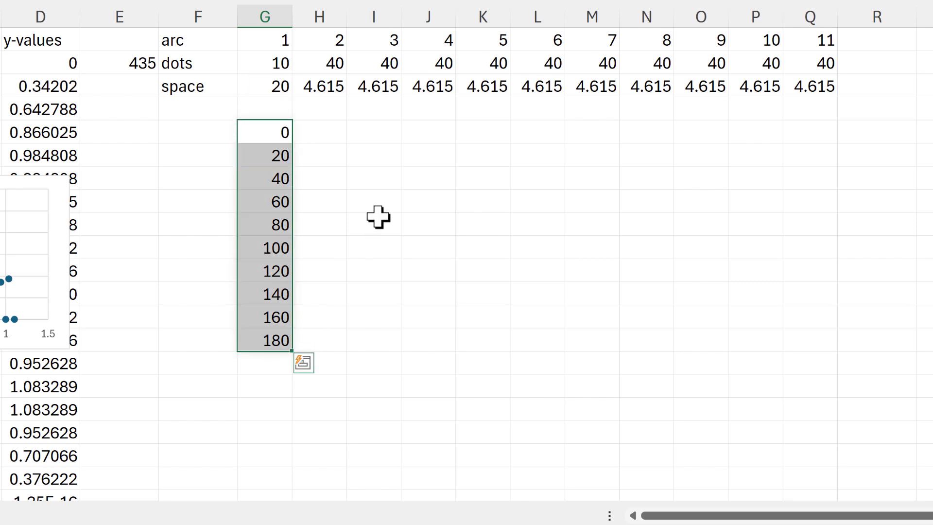
Try 14 dots for the first arc in G2 and examine the spilled angles from first to last
left_click(260, 66)
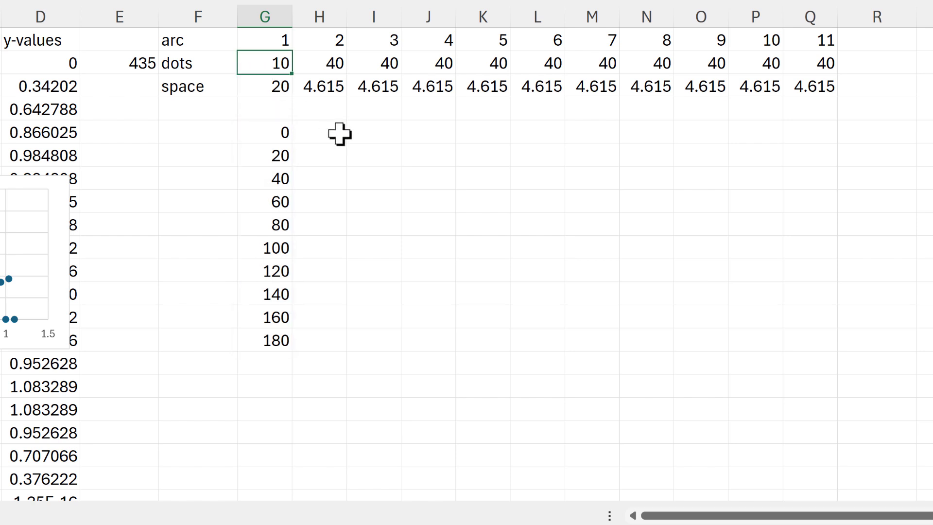
type("14")
key("Return")
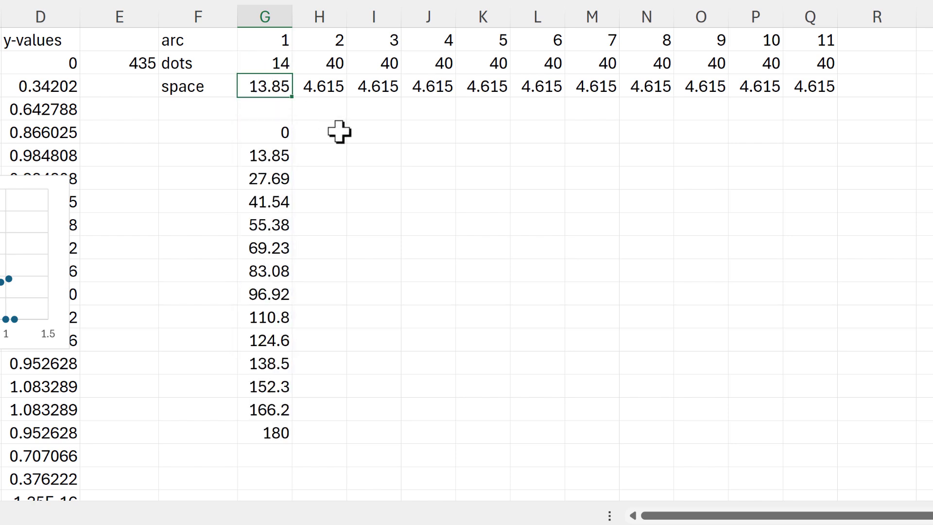
left_click_drag(264, 132, 265, 432)
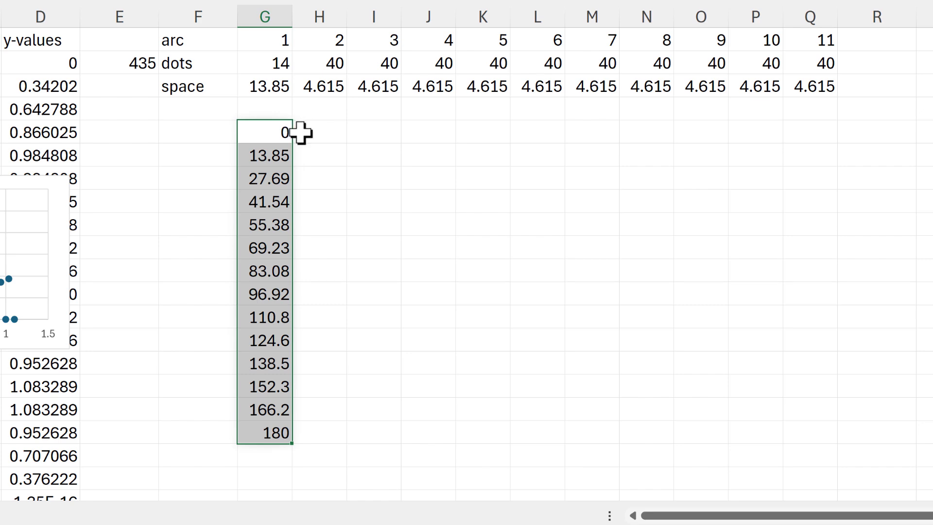
mouse_move(302, 429)
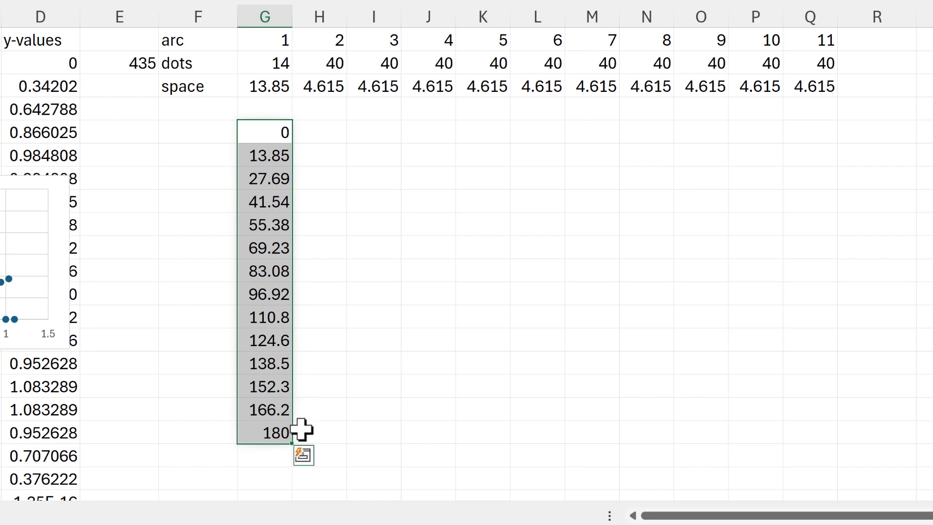
Restore the first arc's dot count in G2 to 40
left_click(277, 63)
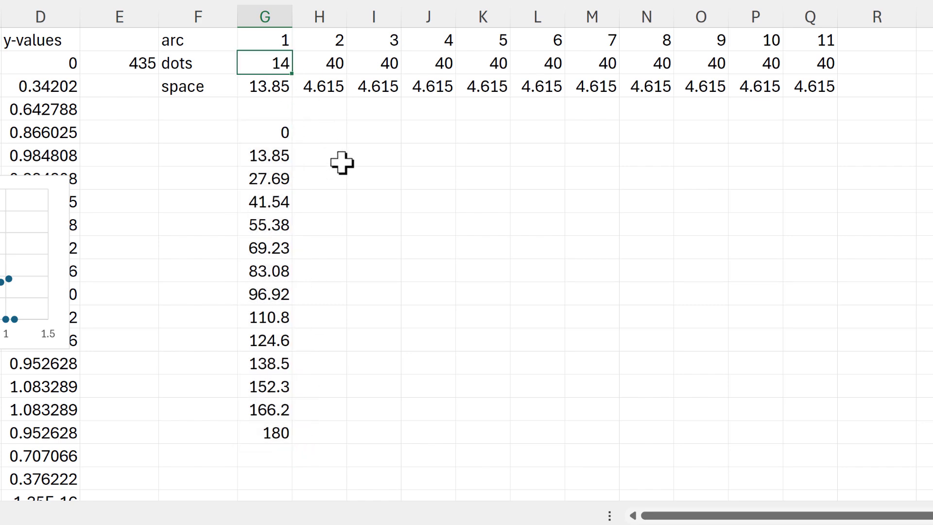
type("40")
key("Return")
Convert the angles in G5 to radians by changing the formula to =RADIANS(SEQUENCE(G2,,0)*G3)
left_click(281, 136)
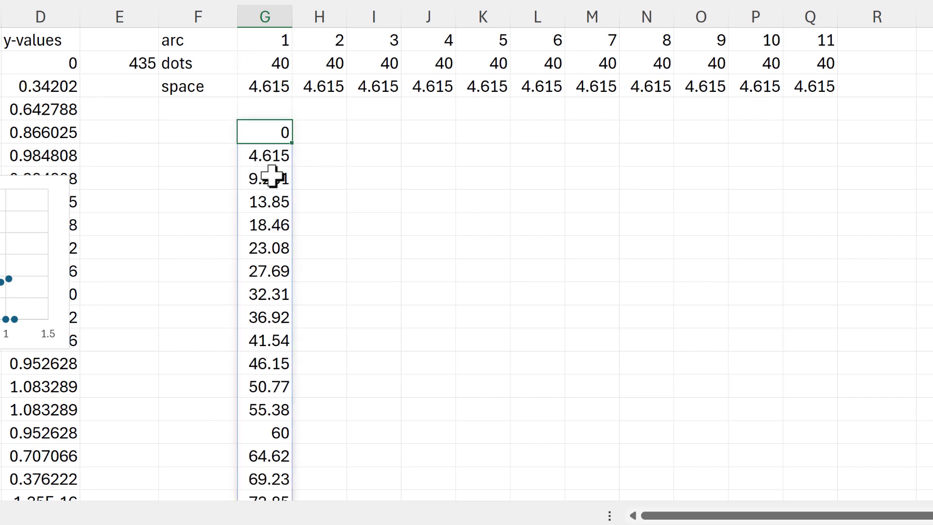
scroll(272, 177, "down", 7)
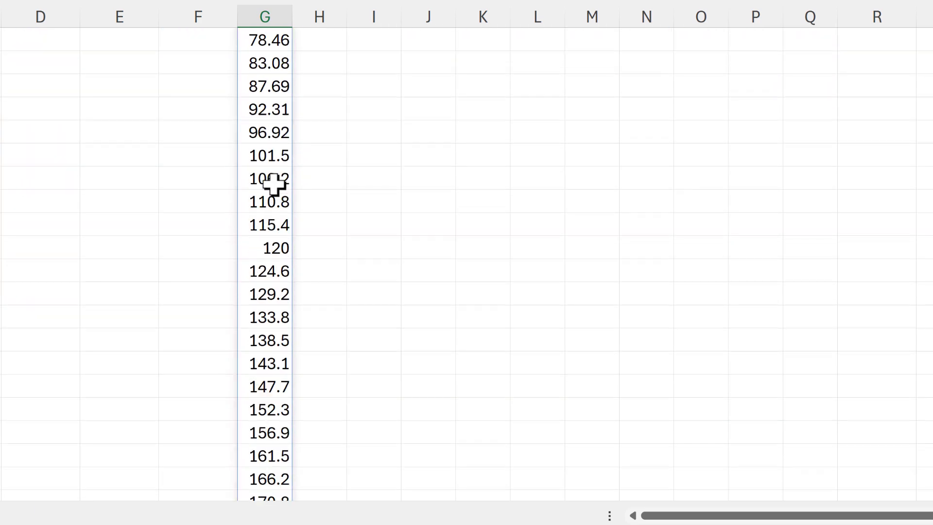
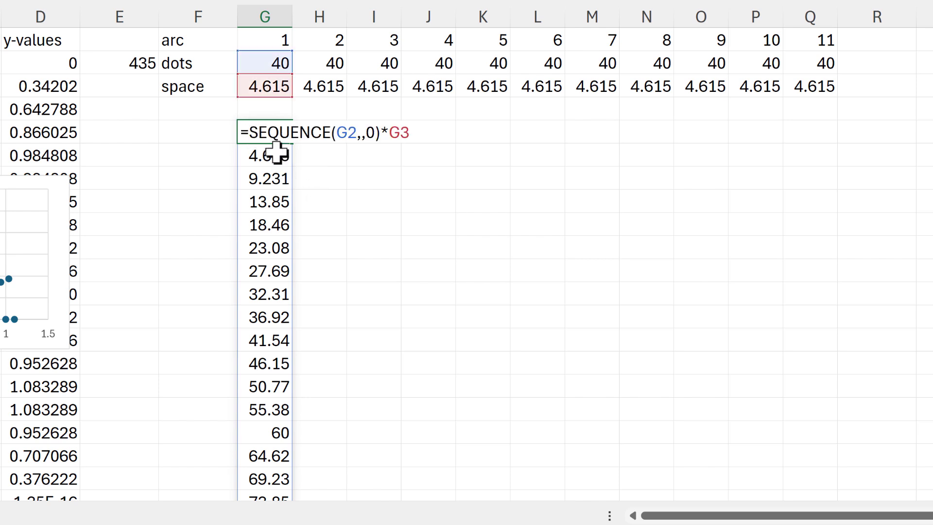
type("radians(")
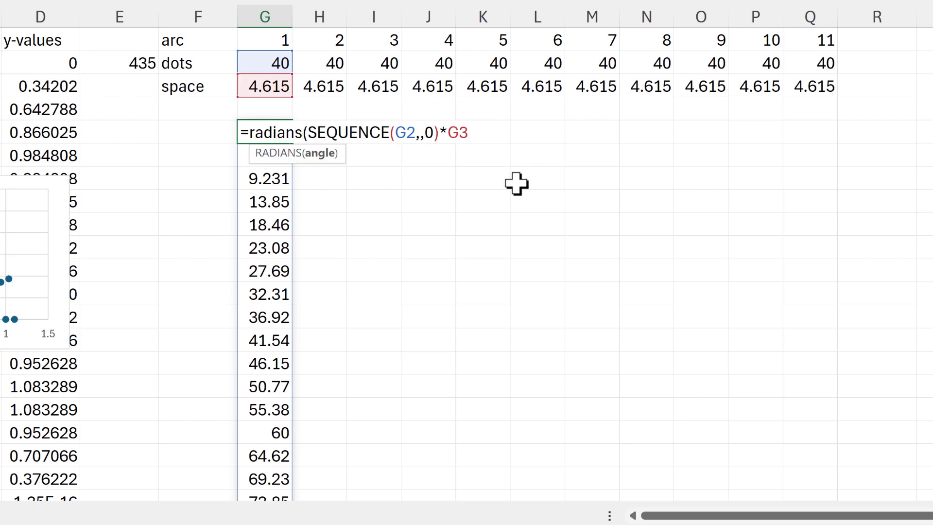
type(")")
key("Return")
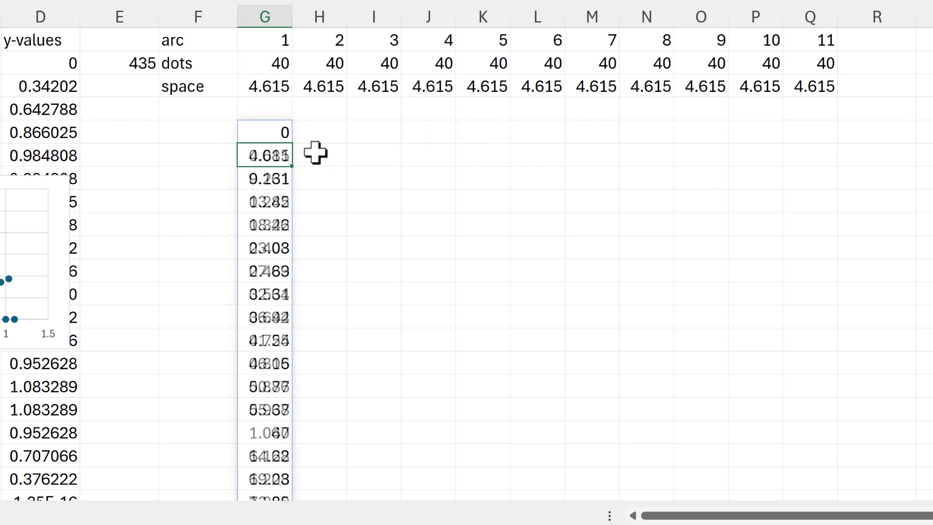
Enter the label X-values in F5, beside the spilled sequence
left_click(216, 139)
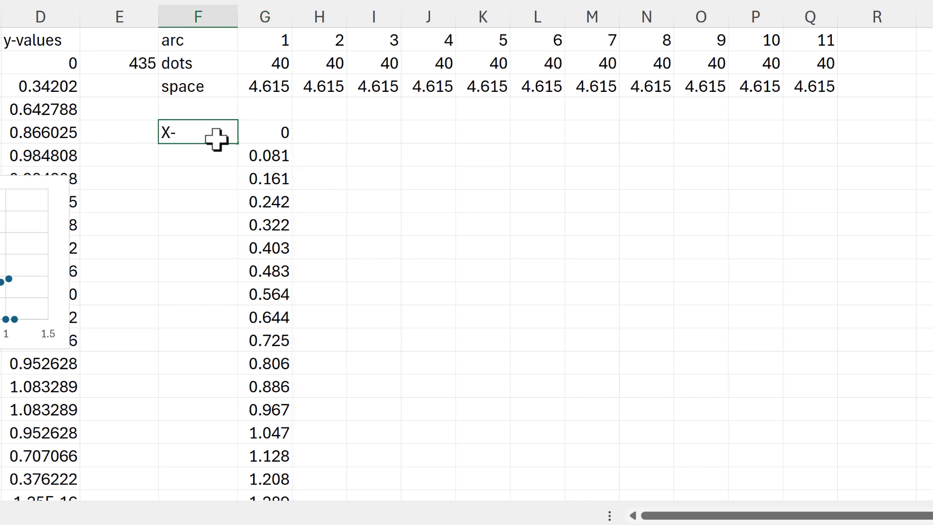
type("X-values")
key("Return")
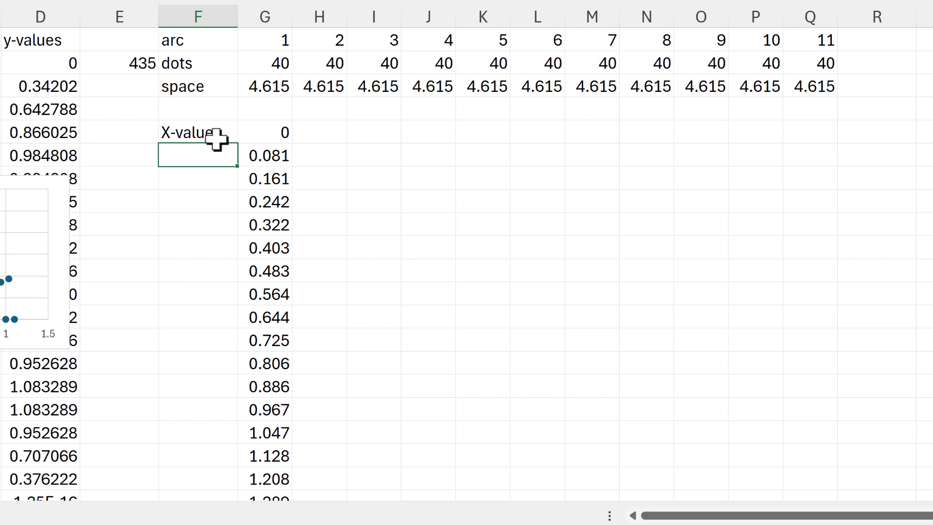
Wrap the G5 formula in a cosine as =COS(RADIANS(SEQUENCE(G2,,0)*G3)) and check the spilled x-values down to the last row
key("Up")
key("Right")
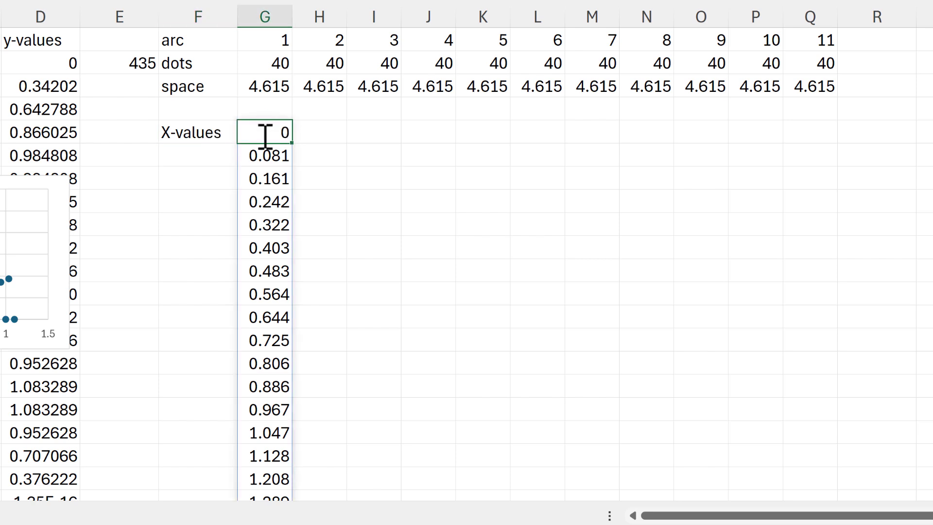
key("F2")
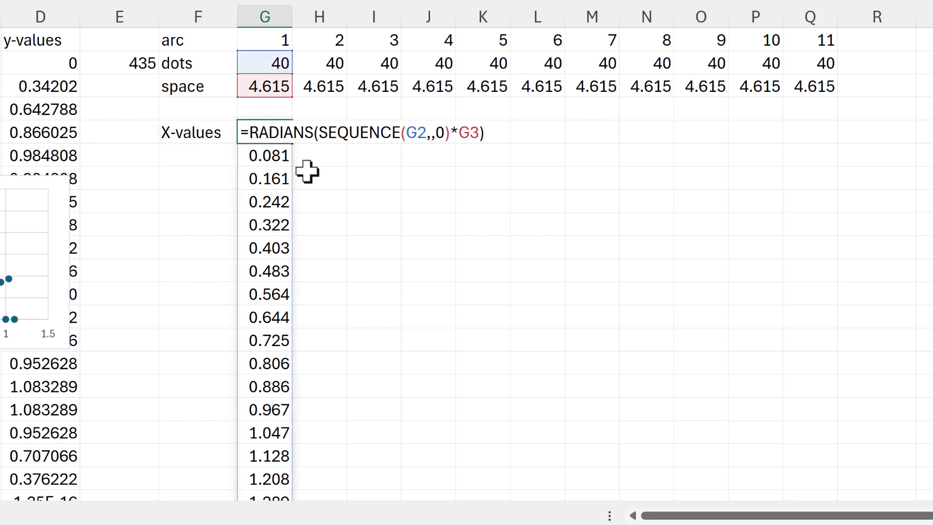
type("COS(")
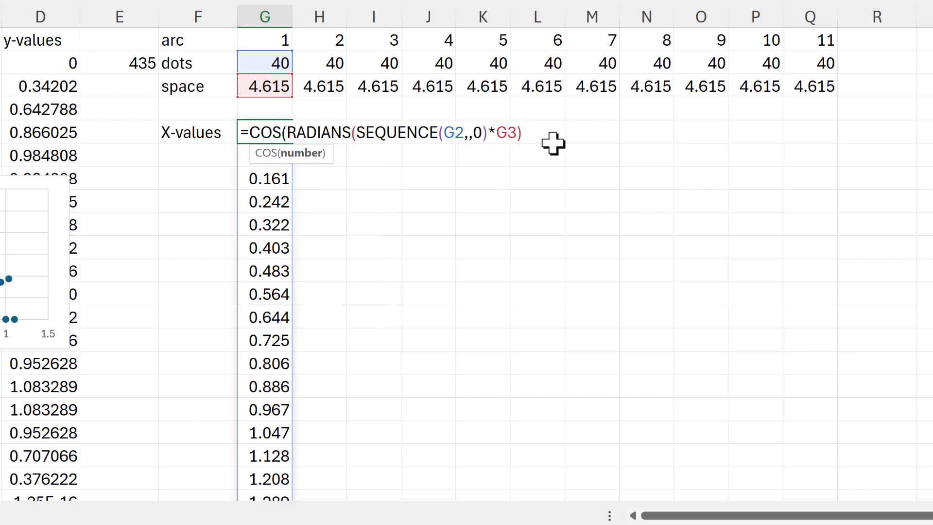
key("End")
type(")")
key("Return")
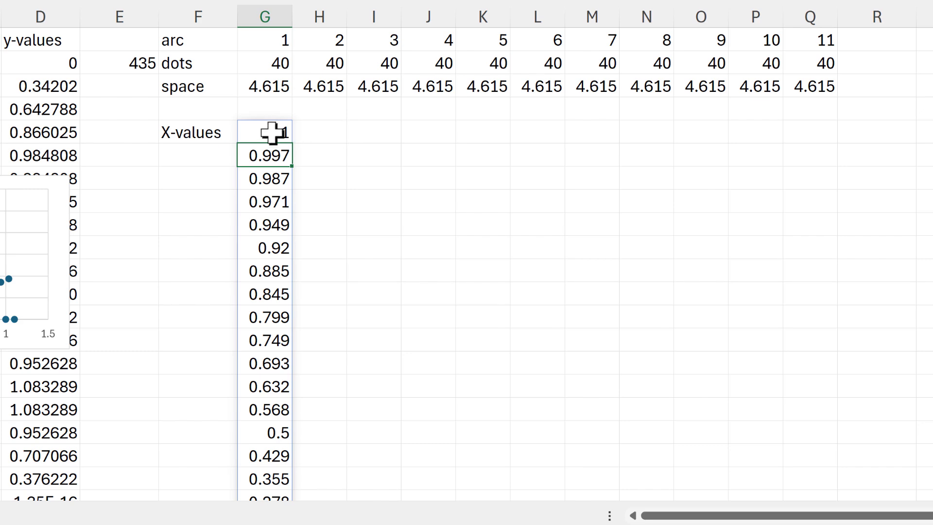
scroll(320, 196, "down", 5)
scroll(320, 196, "down", 6)
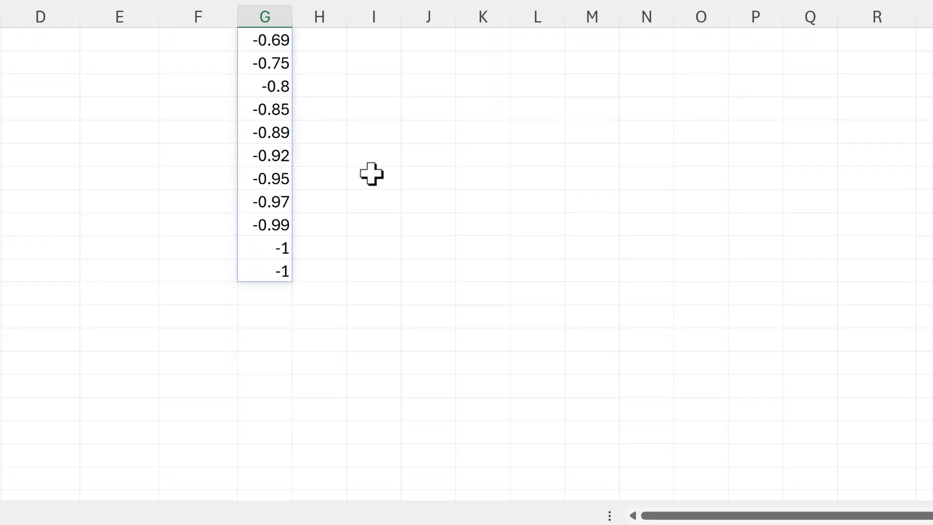
Enter the label radius in F4, between the space and X-values rows
scroll(360, 179, "up", 10)
scroll(360, 180, "up", 1)
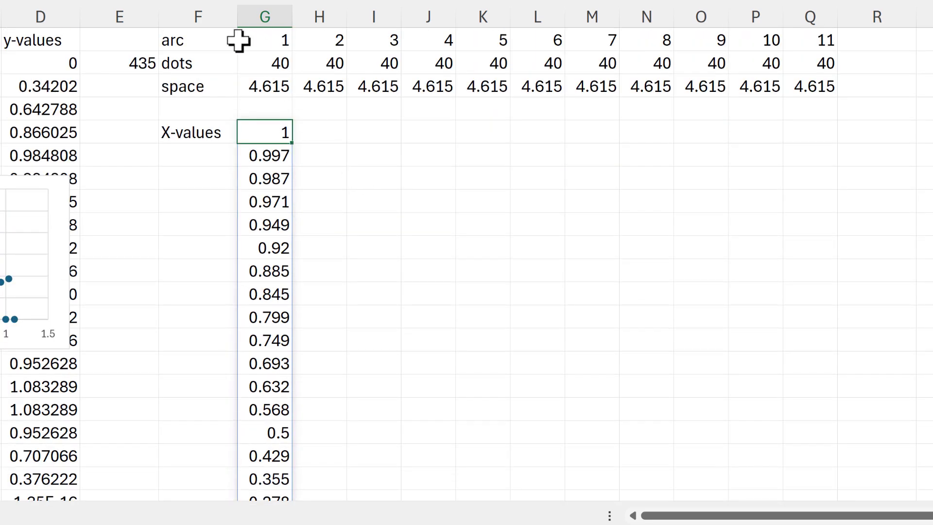
left_click(209, 107)
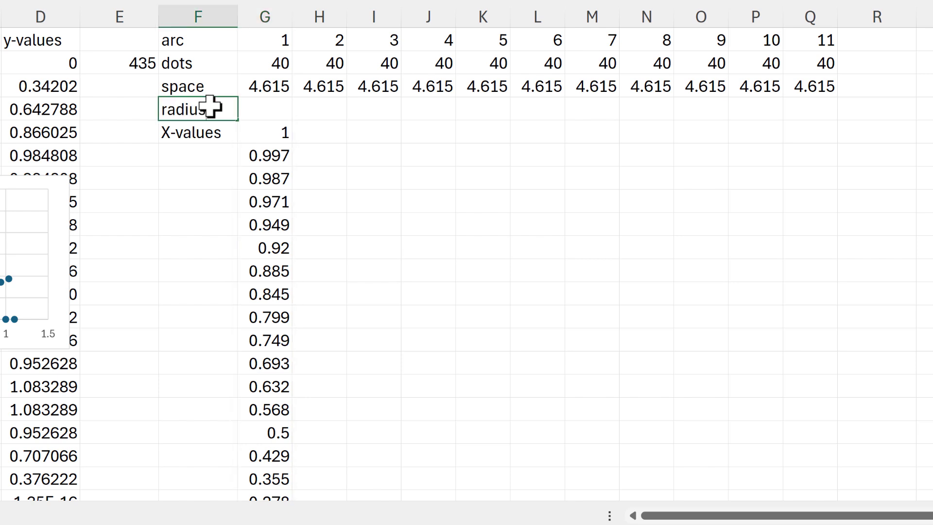
type("radius")
key("Return")
Fill the radius row from G4 to Q4 with a series starting 1, 1.1 and ending at 2 for arc 11
left_click(273, 103)
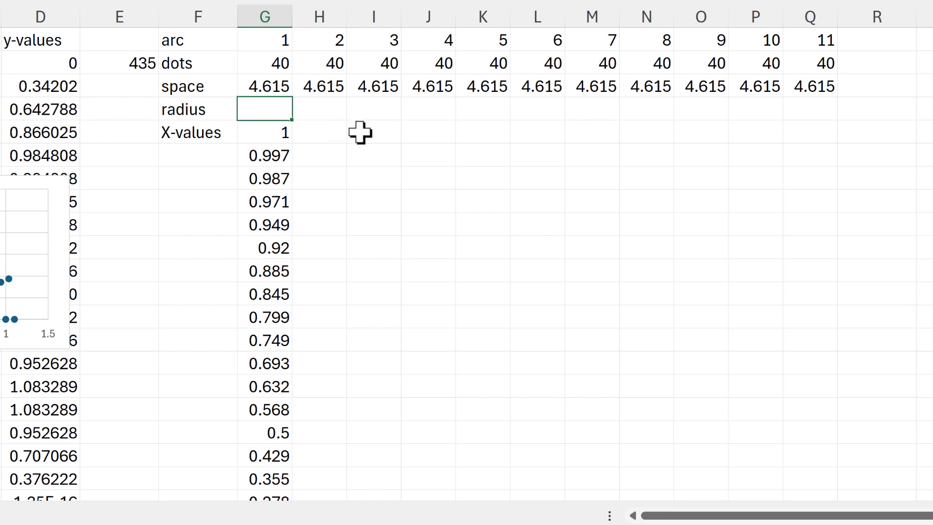
type("1")
left_click_drag(374, 109, 344, 112)
left_click(344, 113)
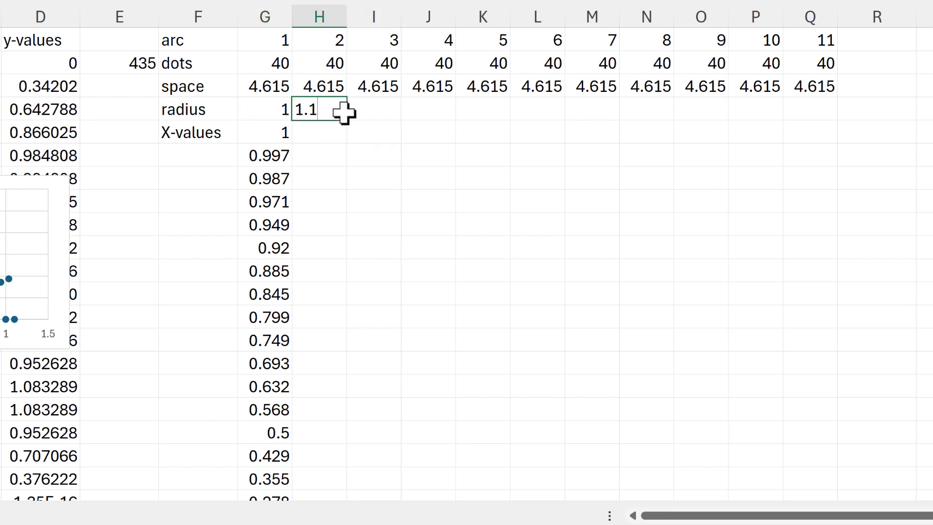
type("1.1")
key("Return")
left_click_drag(279, 111, 844, 127)
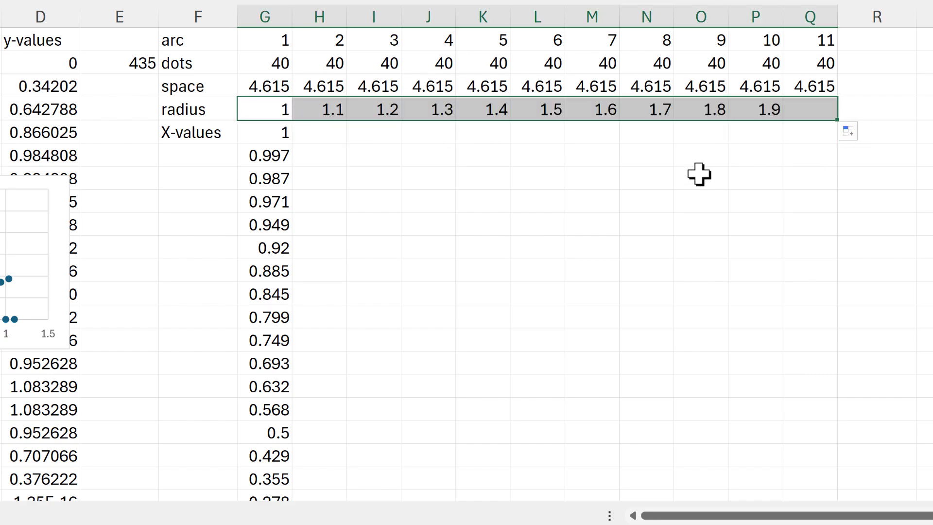
Multiply the first arc's x-value formula by its radius so G5 reads =COS(RADIANS(SEQUENCE(G2,,0)*G3))*G4
left_click(272, 132)
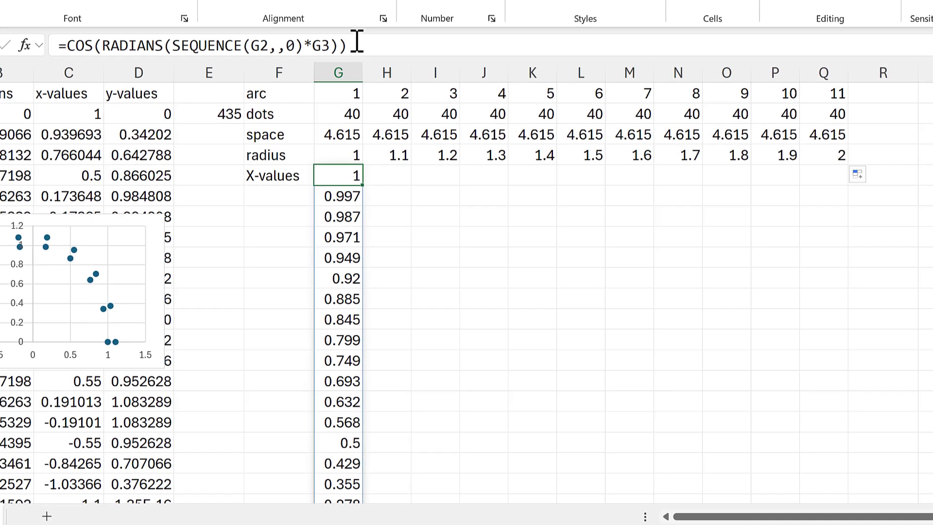
left_click(357, 43)
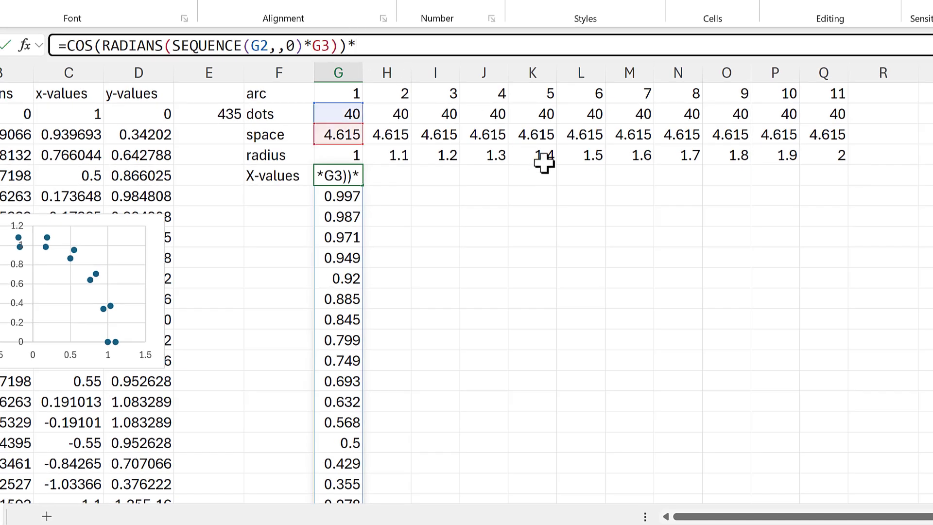
left_click(329, 158)
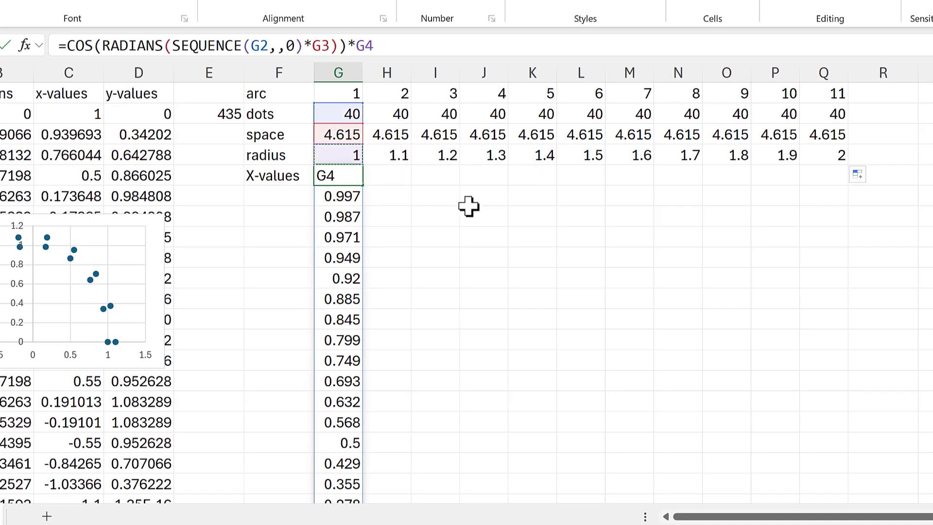
key("Return")
Copy the G5 formula across to Q5 for all 11 arcs and check the spilled x-values down to the last row
left_click(330, 179)
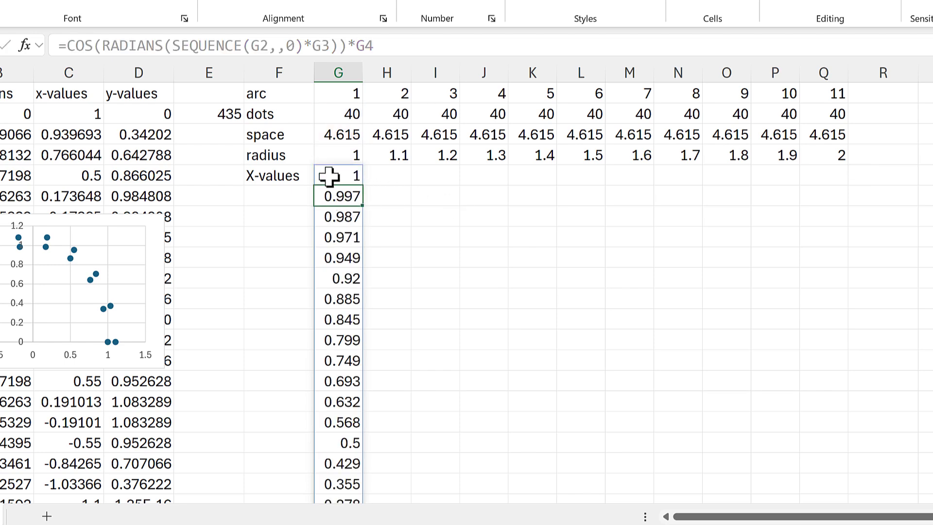
left_click_drag(505, 203, 830, 197)
left_click(502, 194)
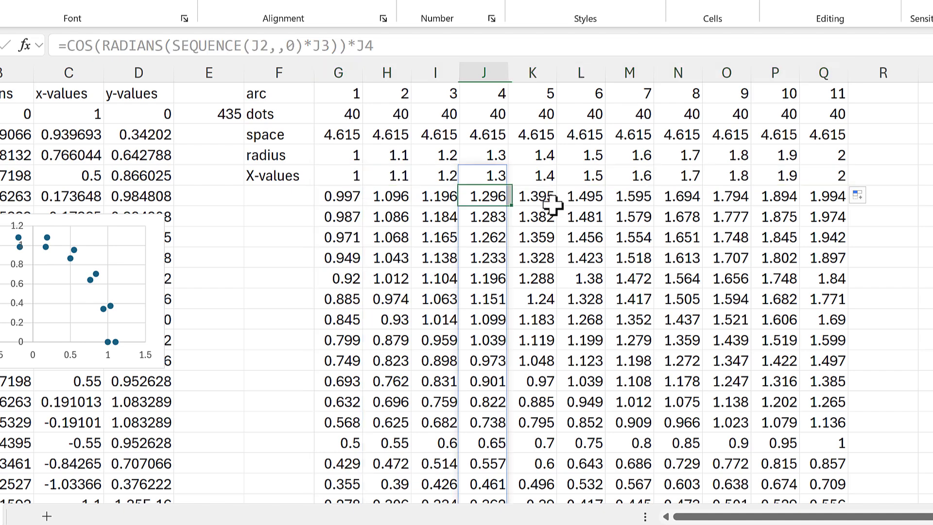
scroll(631, 239, "down", 9)
scroll(631, 239, "down", 1)
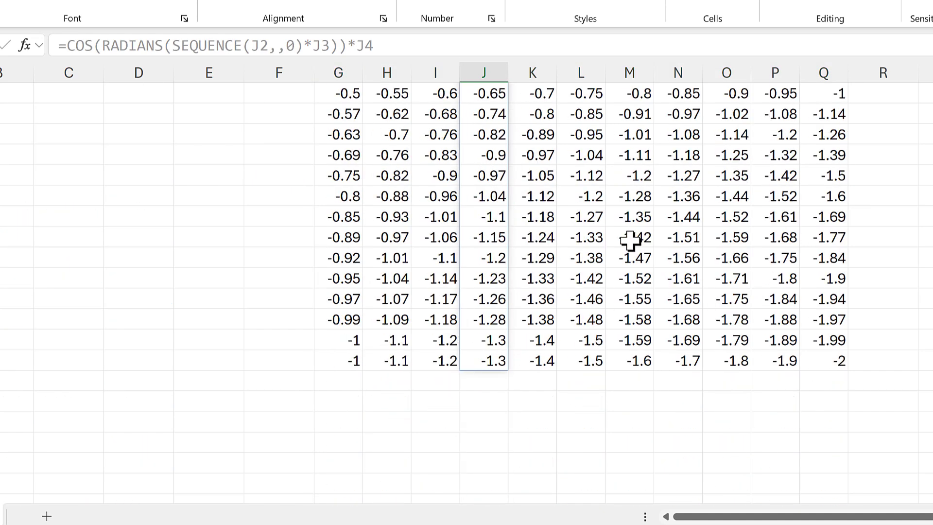
scroll(627, 241, "up", 10)
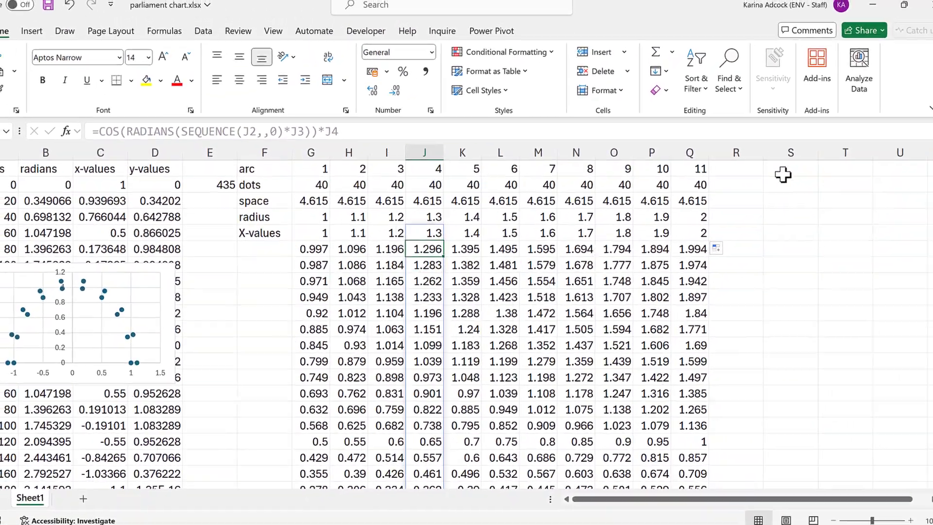
Link S1 to the arc heading with the formula =F1
left_click(782, 173)
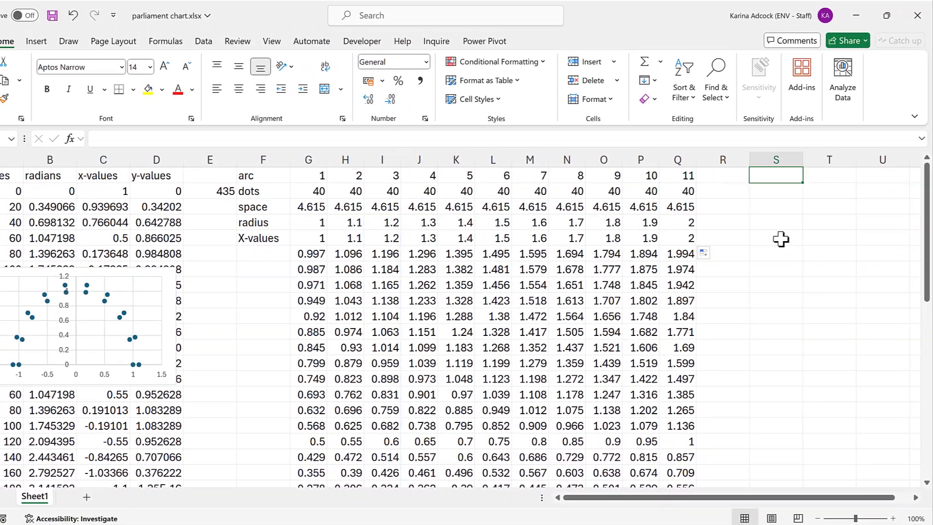
type("=")
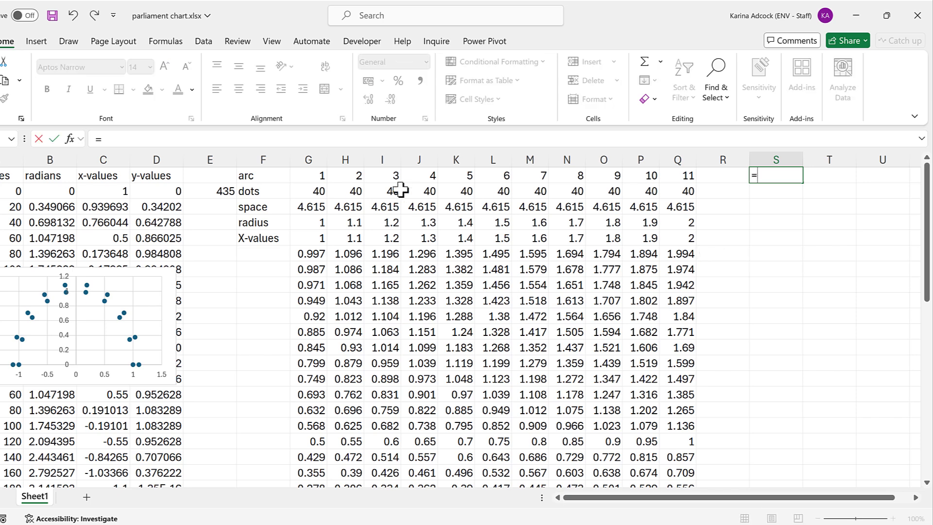
left_click(275, 179)
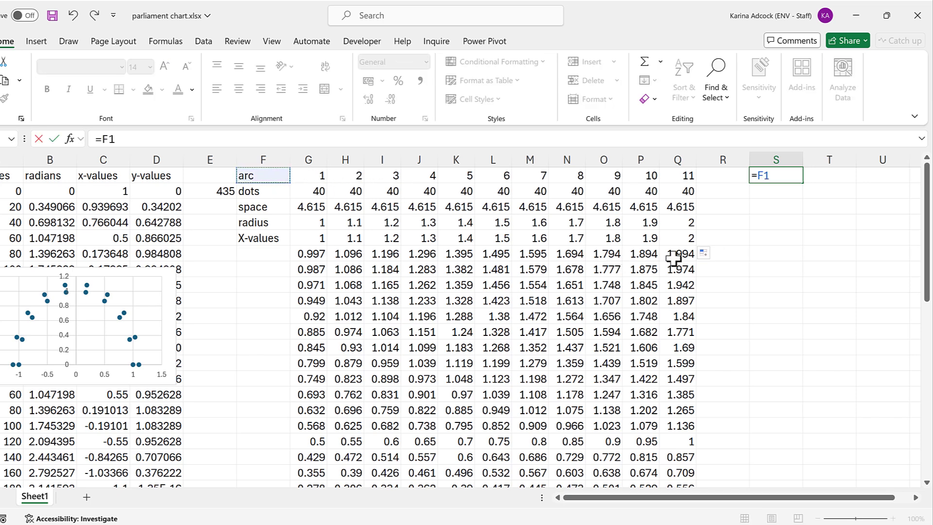
key("Return")
Fill the S1 link across to AD and down to row 4 to repeat the arc, dots, space and radius table
scroll(915, 499, "right", 6)
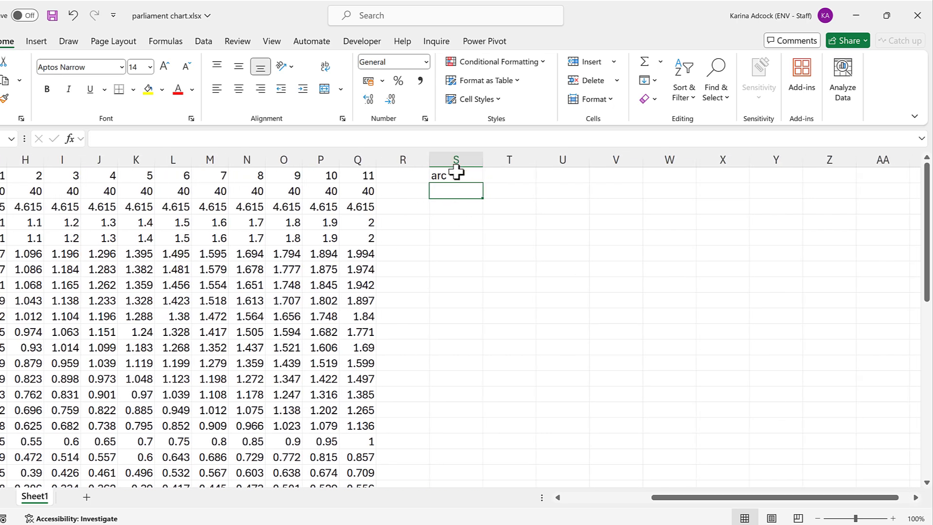
left_click(453, 173)
left_click_drag(483, 183, 891, 183)
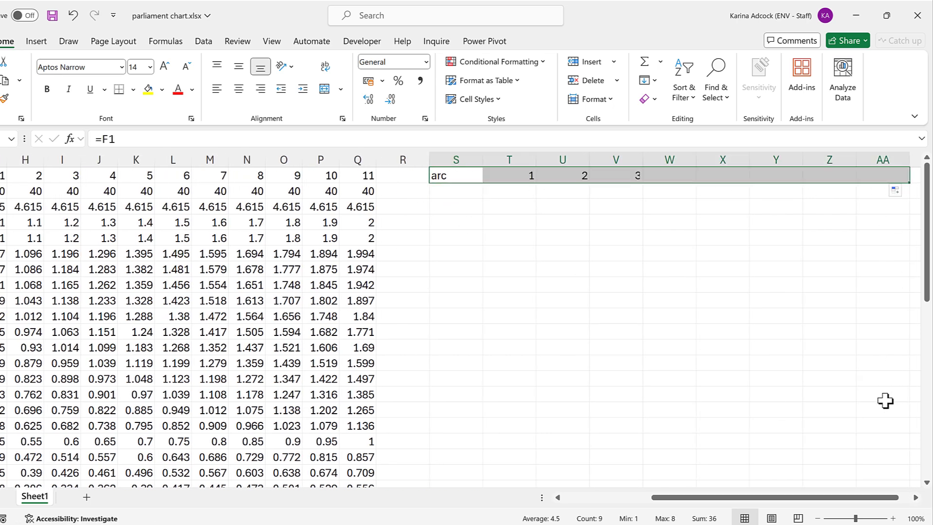
scroll(916, 501, "right", 4)
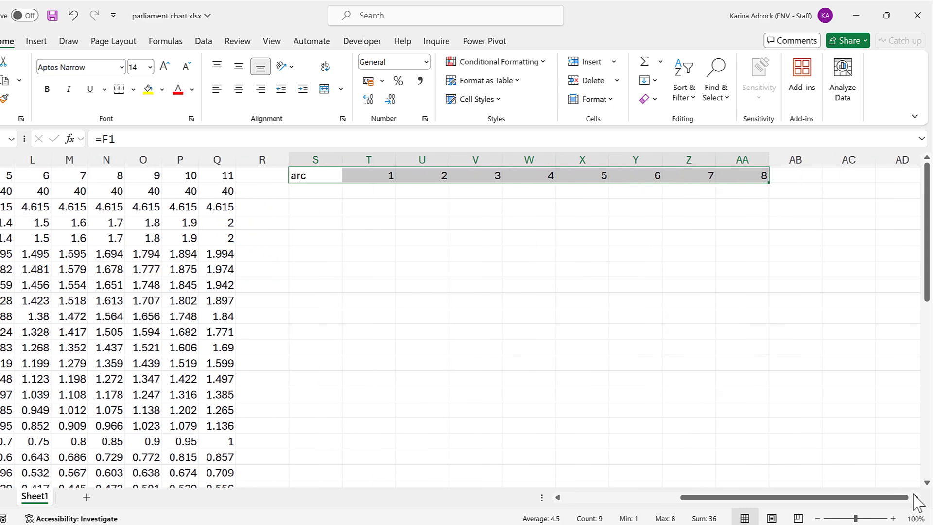
left_click_drag(726, 185, 874, 229)
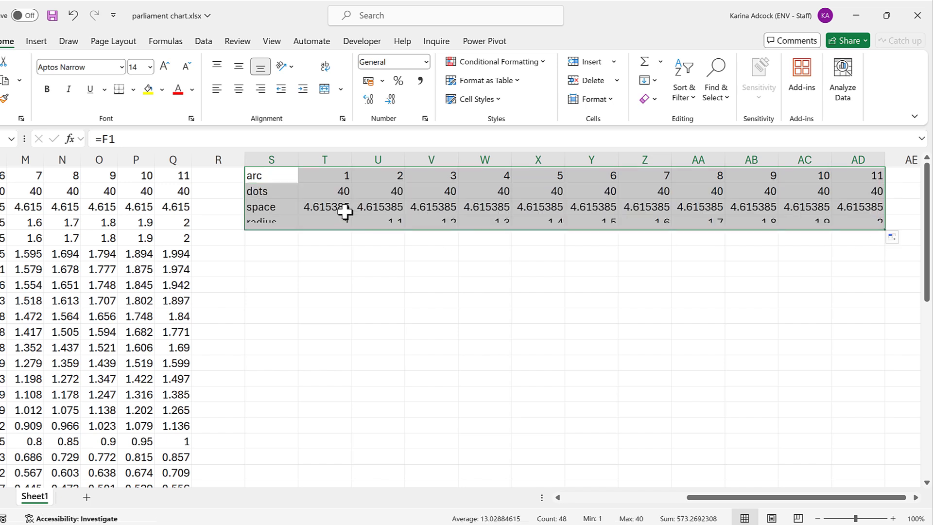
Narrow columns T to AD to match the first table and enter the label Y-values in S5
left_click(269, 237)
left_click_drag(319, 160, 814, 162)
left_click(260, 238)
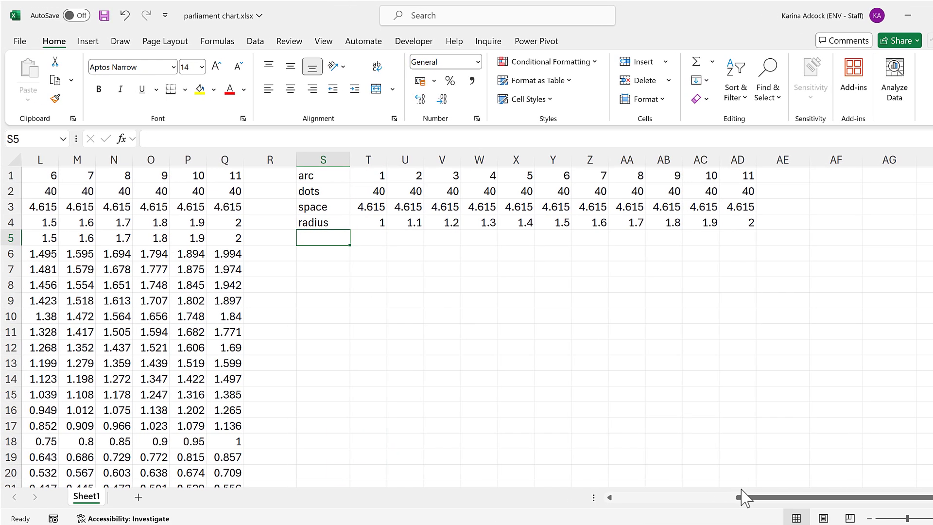
left_click_drag(682, 499, 651, 460)
type("Y-values")
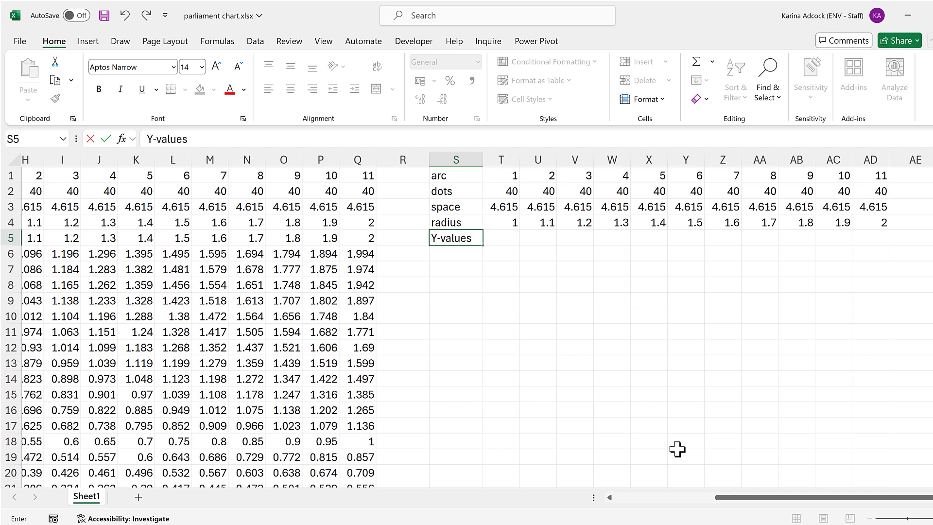
key("Tab")
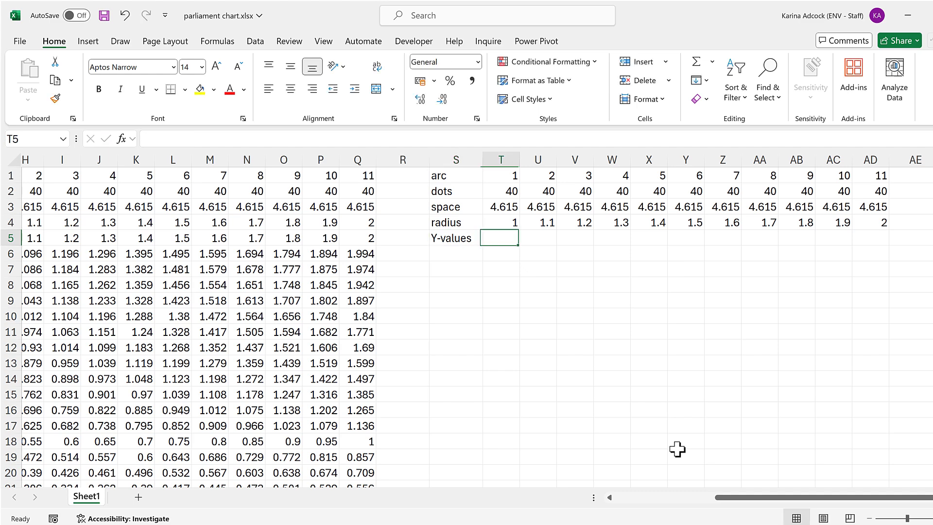
Copy the x-value formula from G5 into T5, beside the Y-values label
left_click_drag(739, 497, 711, 497)
left_click(94, 237)
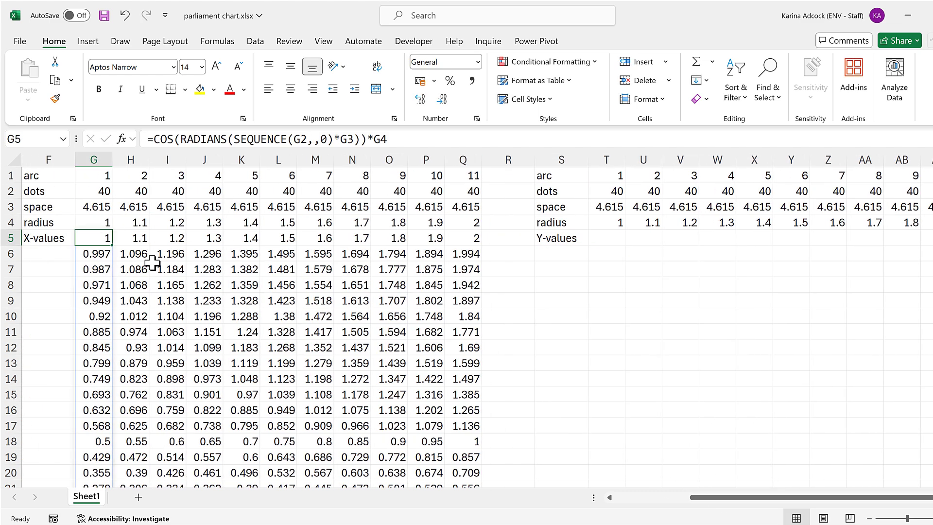
key("ctrl+c")
left_click(607, 239)
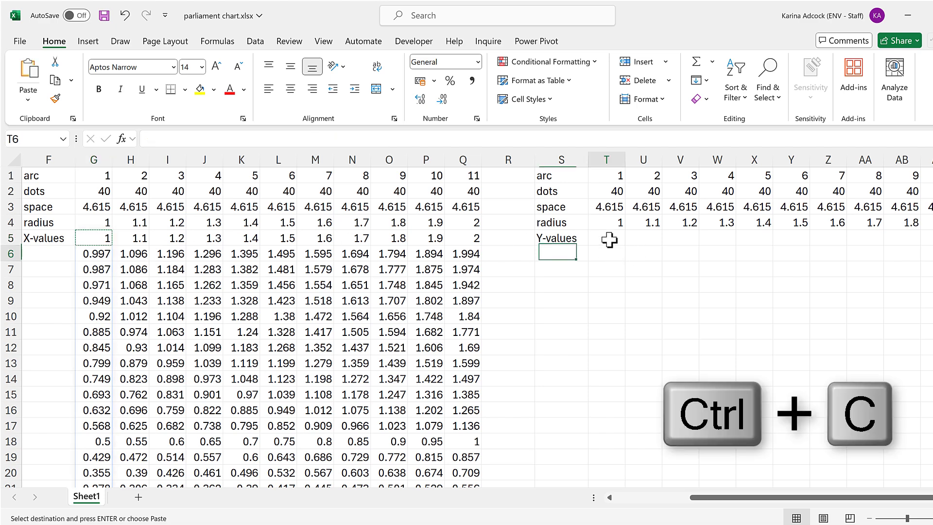
key("ctrl+v")
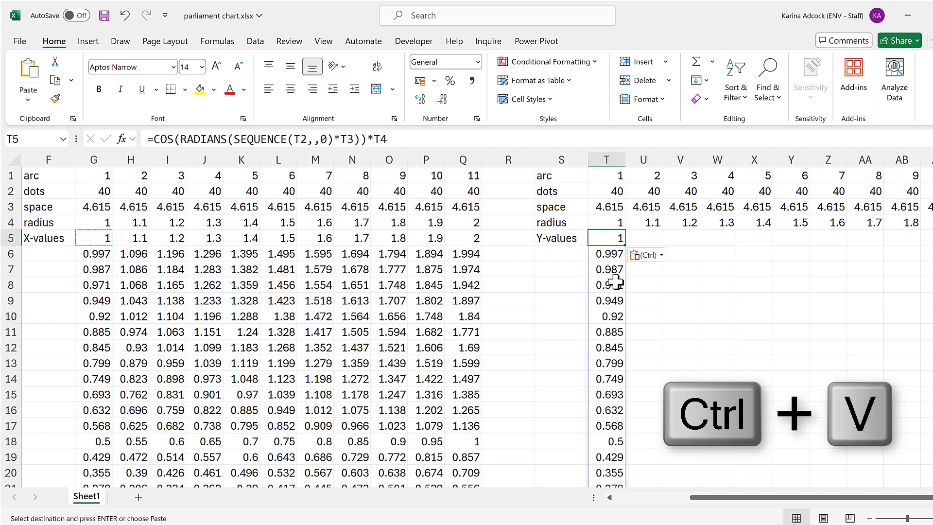
Replace the cosine with a sine in T5 so the formula reads =SIN(RADIANS(SEQUENCE(T2,,0)*T3))*T4
key("F2")
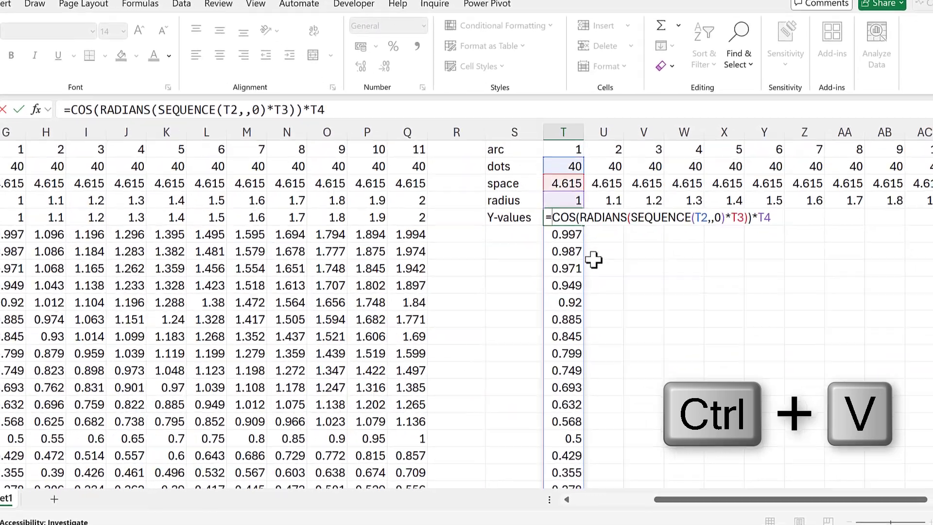
key("Delete")
key("Delete")
key("Delete")
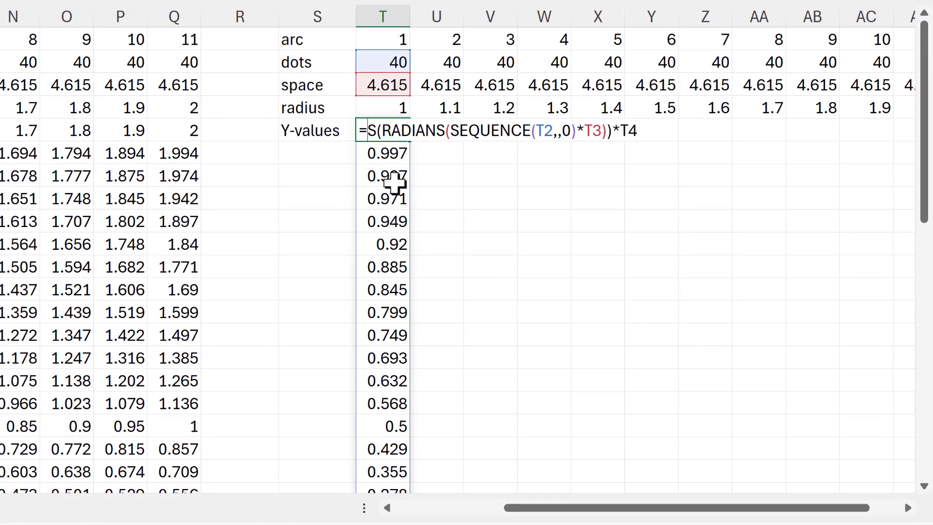
type("SIN")
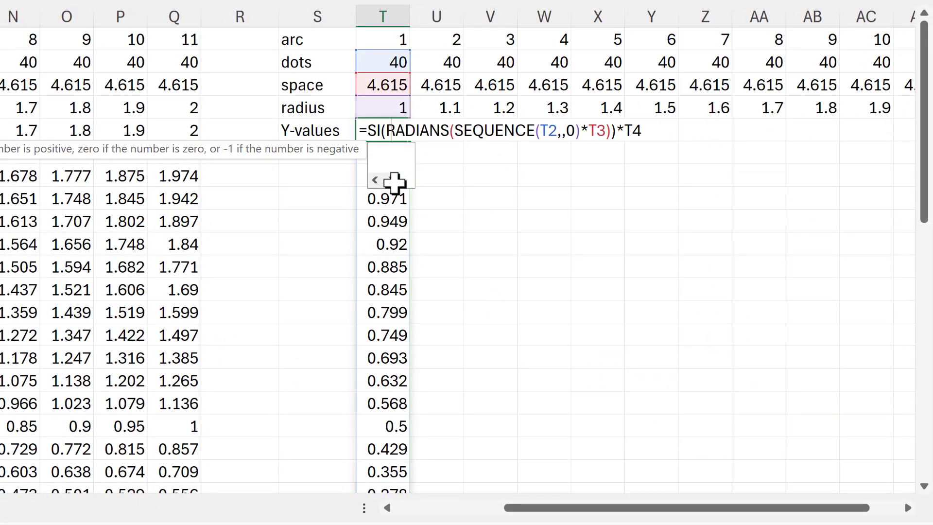
key("Return")
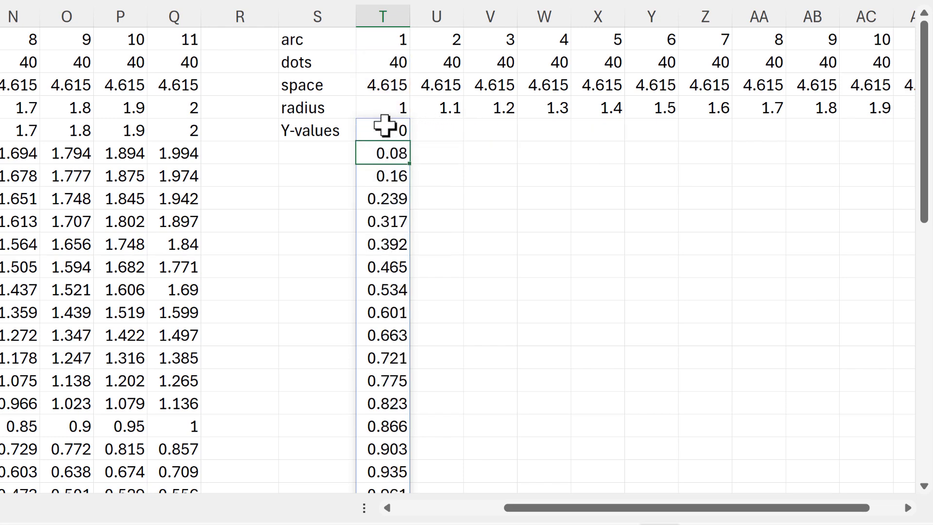
Copy the T5 sine formula across to AD5 so all 11 arcs have y-values
left_click(906, 507)
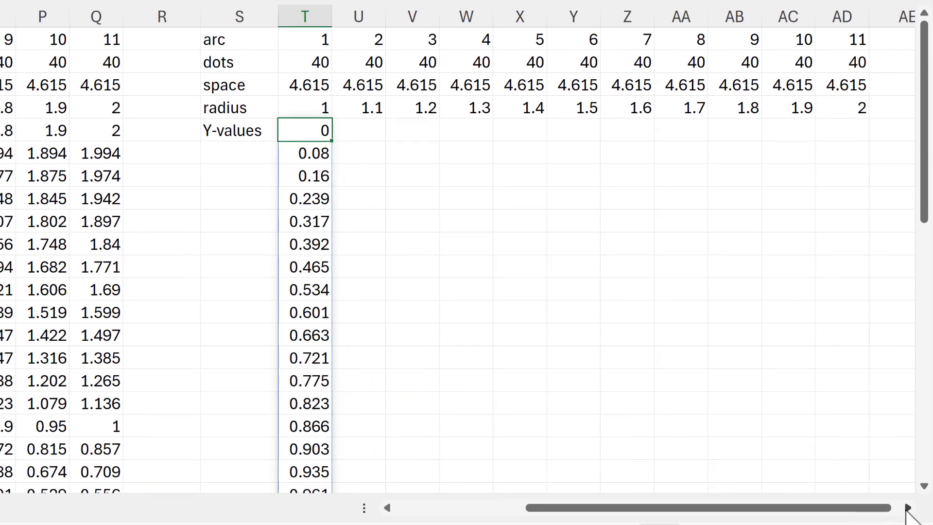
left_click_drag(335, 146, 714, 189)
left_click(541, 199)
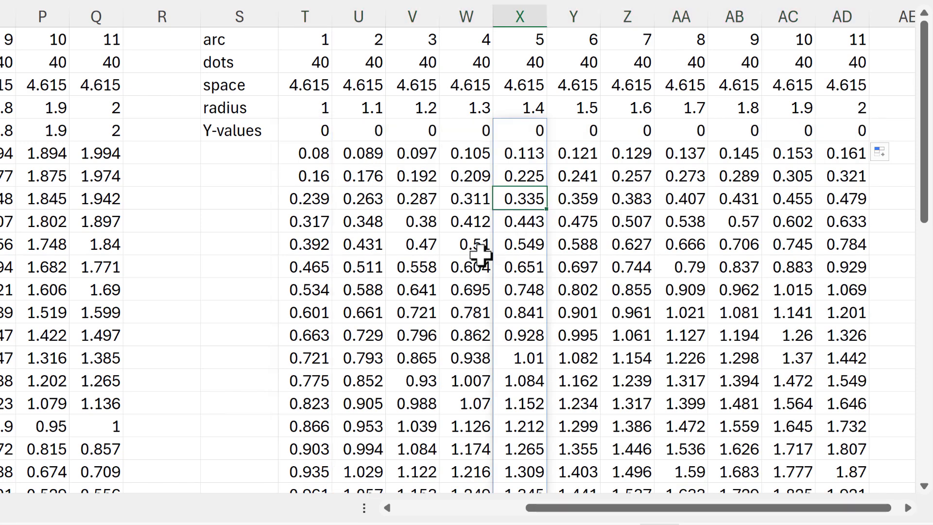
Insert three blank columns between the x-values and y-values tables and widen the new columns S and T
left_click(260, 198)
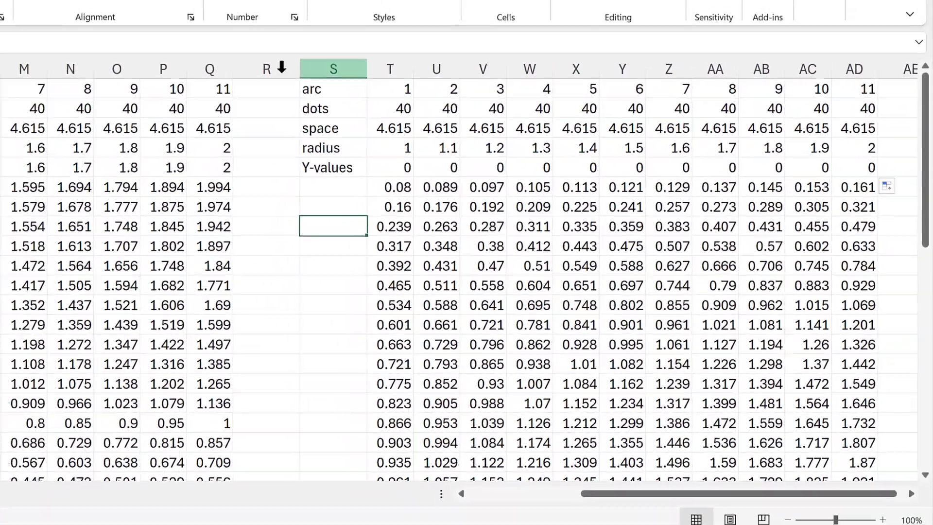
left_click_drag(281, 67, 380, 67)
right_click(385, 67)
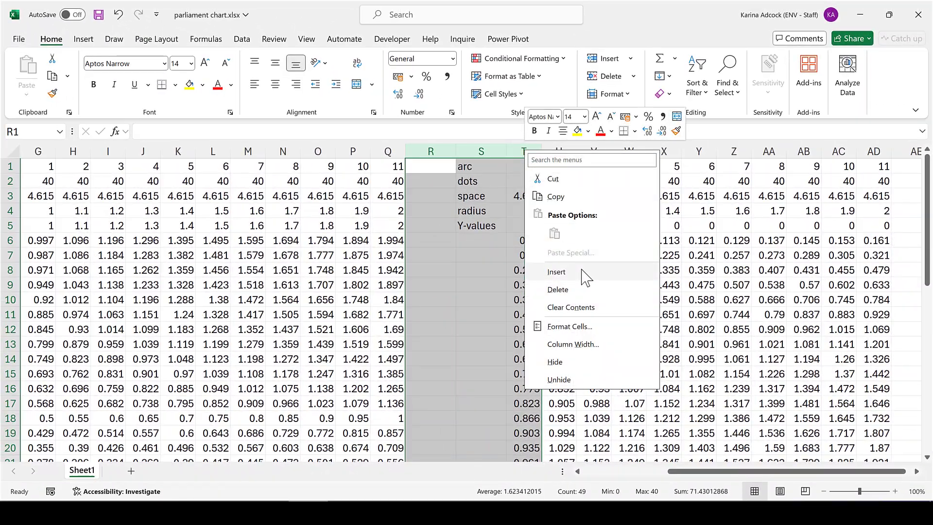
left_click(580, 273)
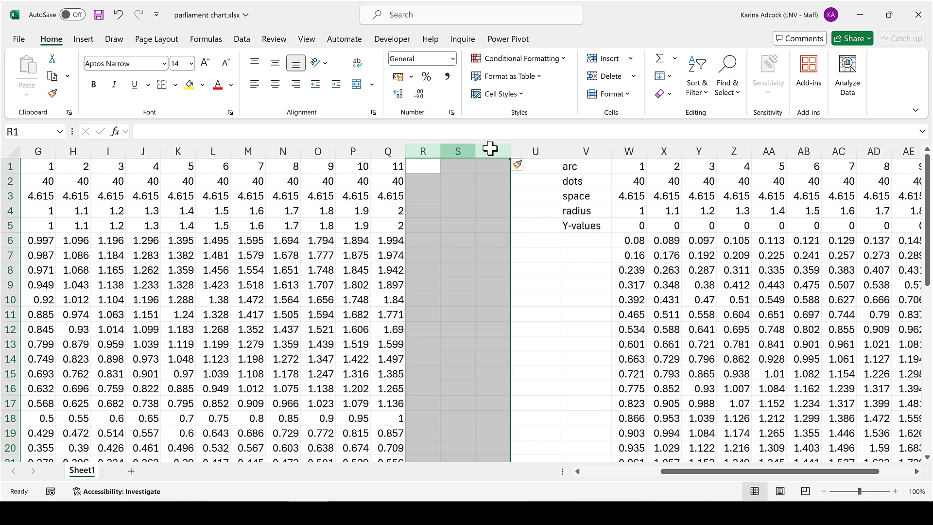
left_click_drag(510, 150, 474, 202)
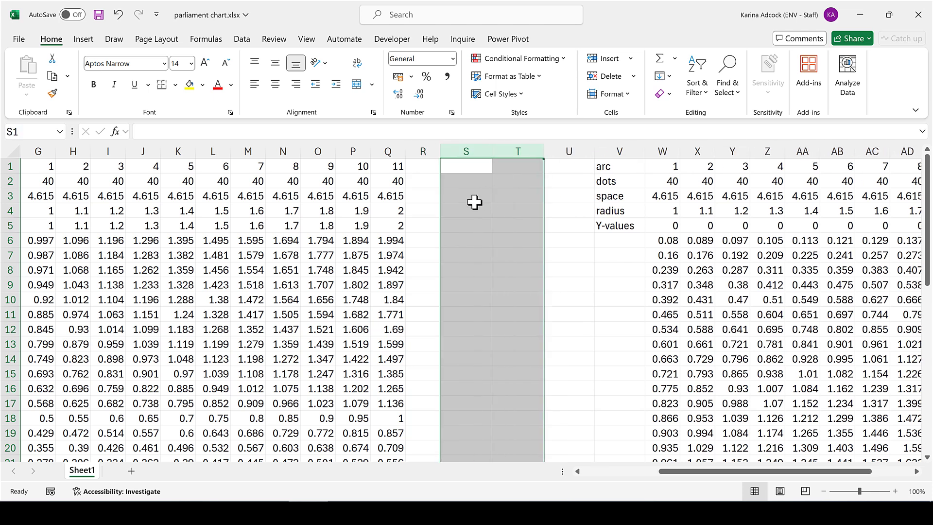
Enter the headers X-values in S2 and Y-values in T2
left_click(474, 198)
left_click(466, 182)
type("X-values")
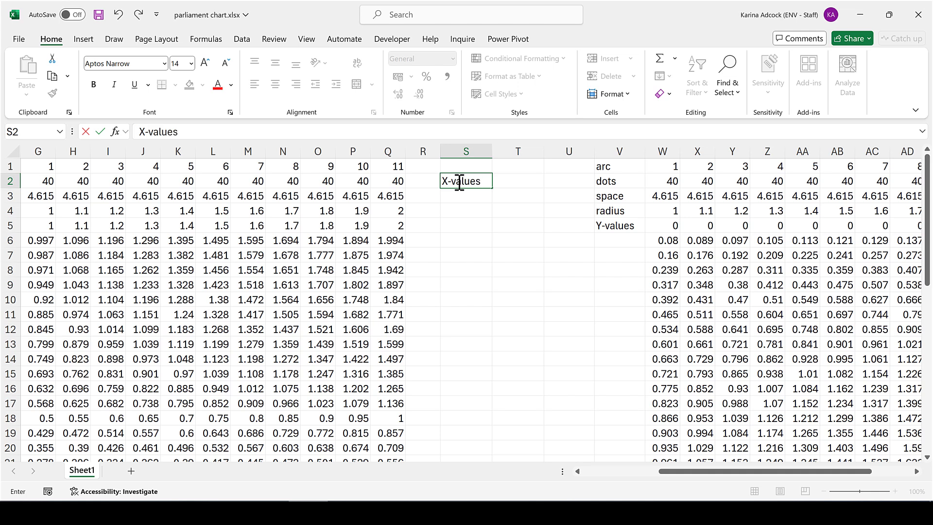
key("Tab")
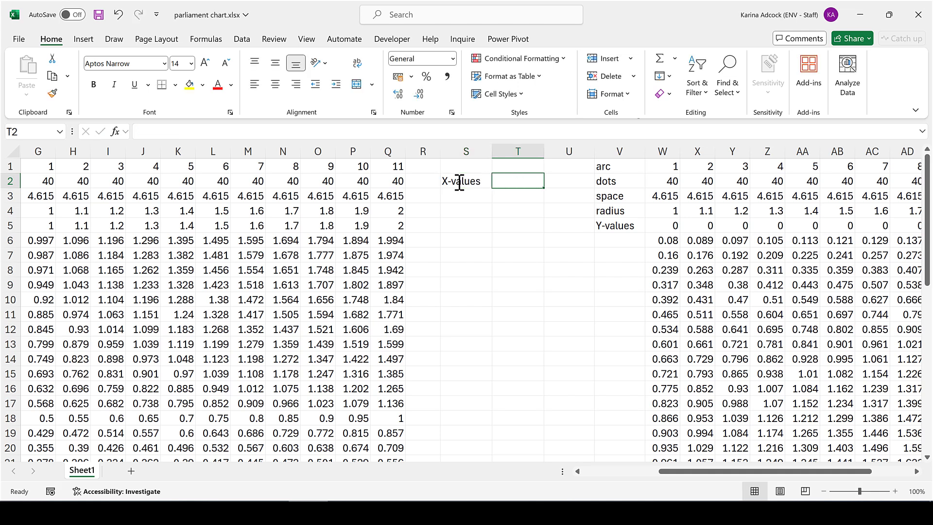
type("Y-values")
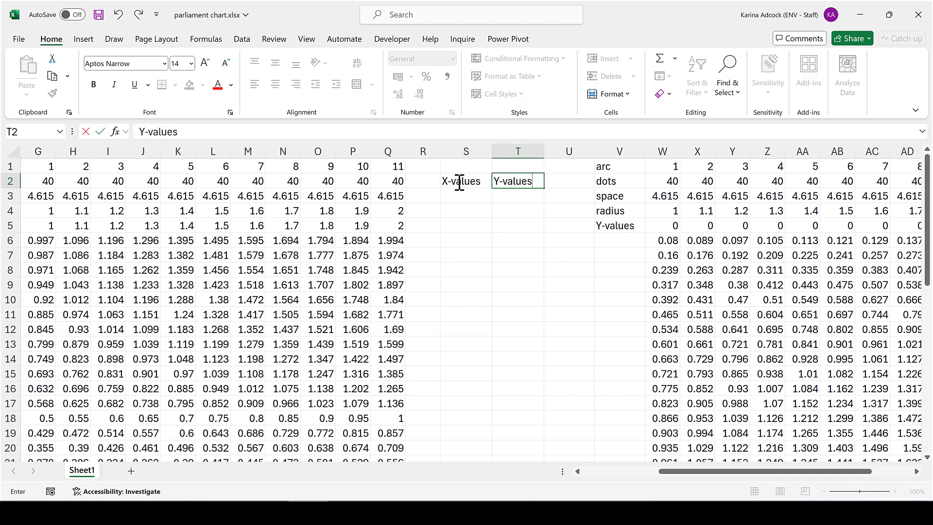
key("Return")
Enter =TOCOL(G5:Q100,1) in S3 to stack all the arcs' x-values into one column, ignoring blanks
key("Left")
type("=")
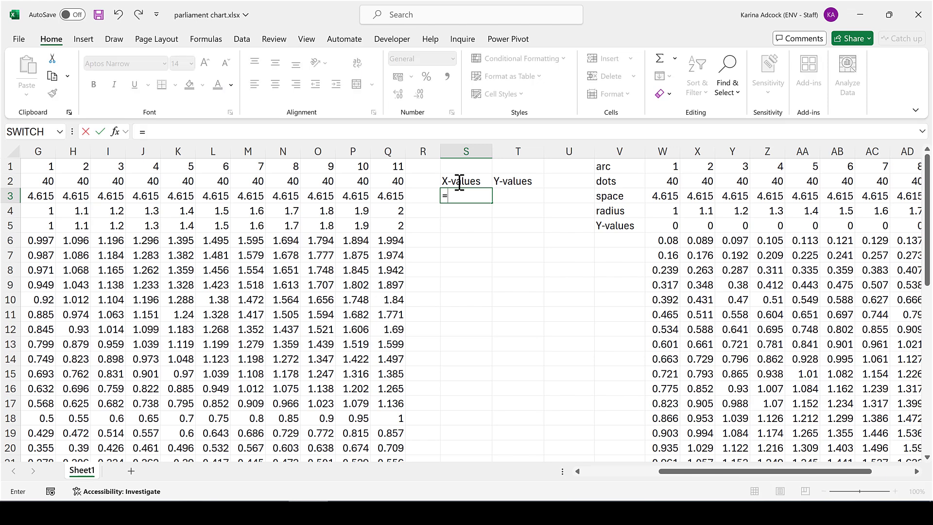
type("tocol")
key("Tab")
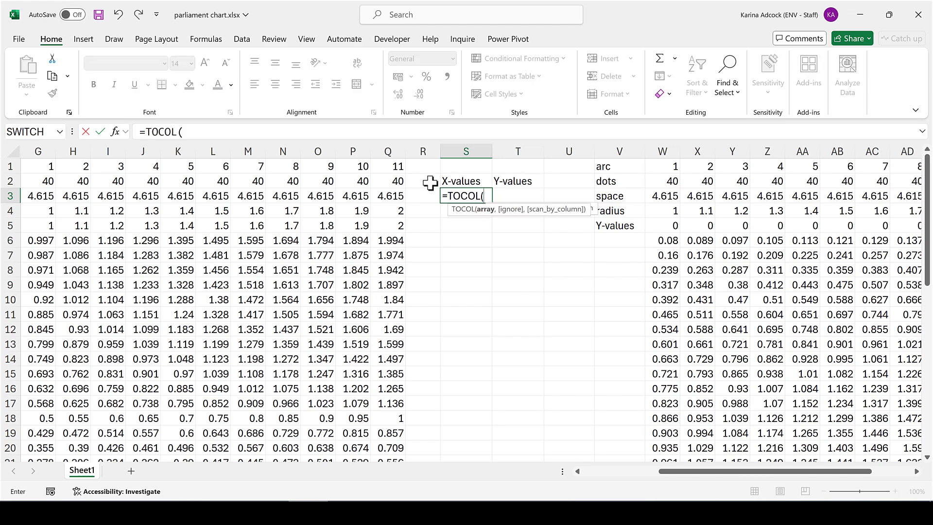
left_click_drag(675, 474, 602, 474)
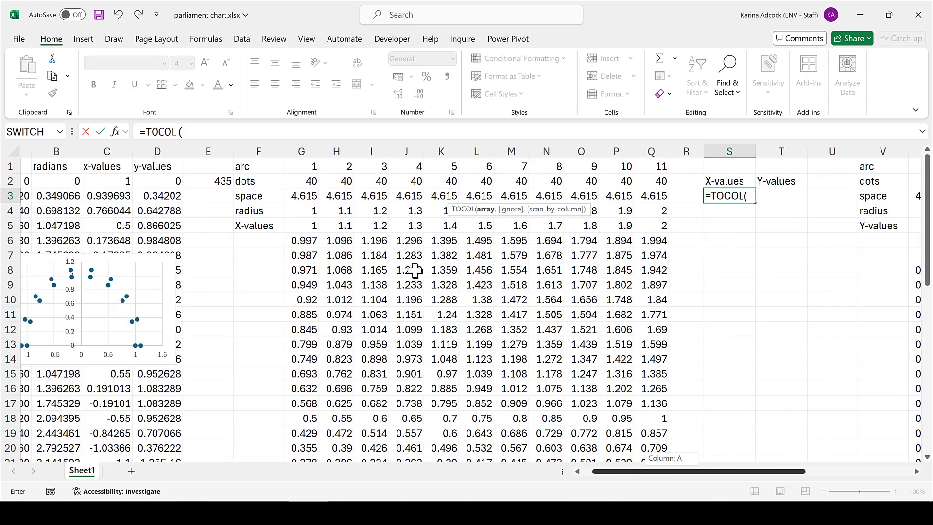
left_click(326, 225)
left_click_drag(586, 238, 677, 418)
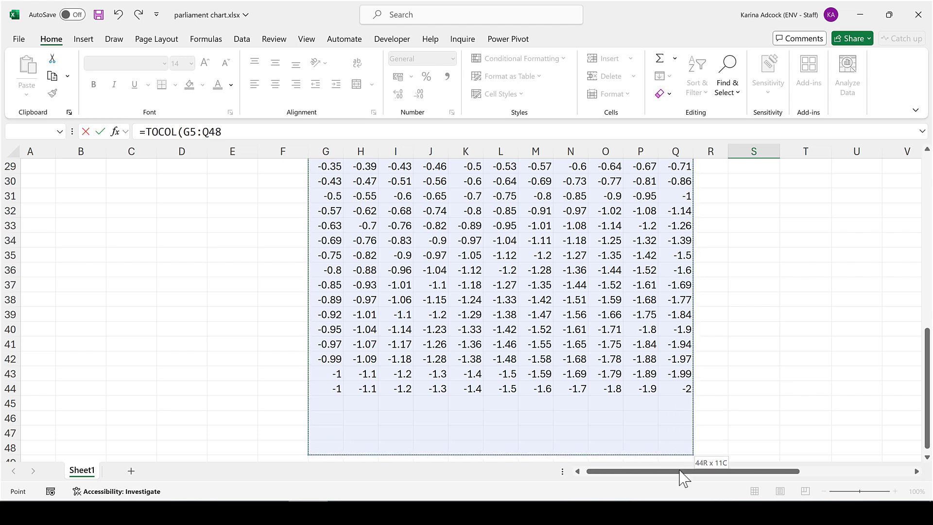
left_click_drag(679, 476, 675, 334)
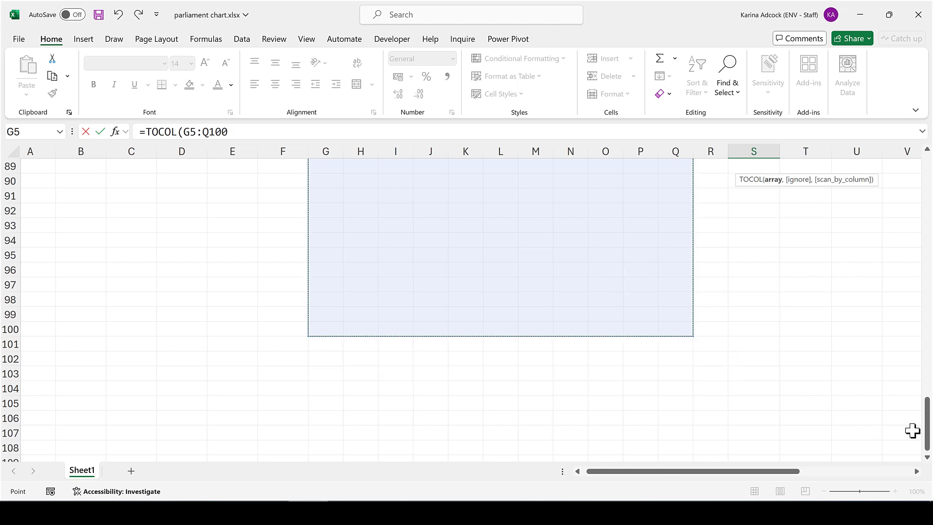
left_click_drag(925, 433, 926, 165)
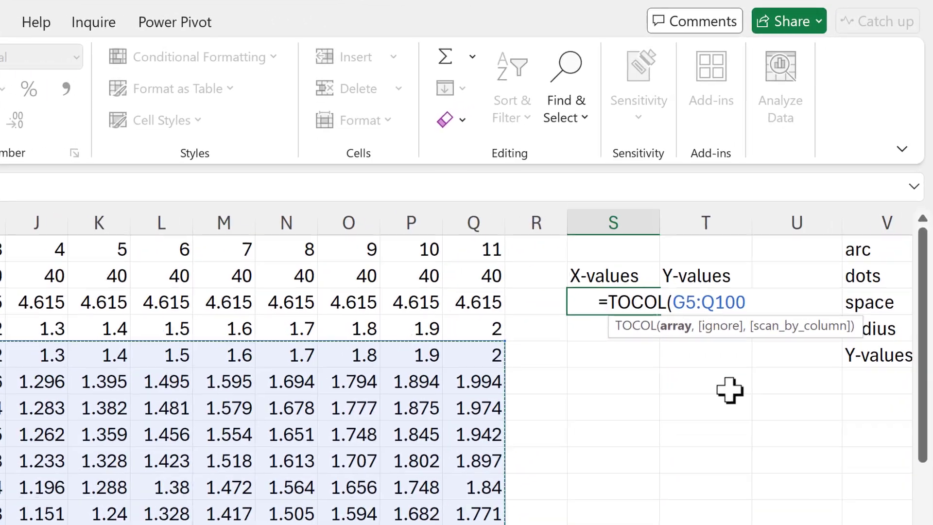
type(",")
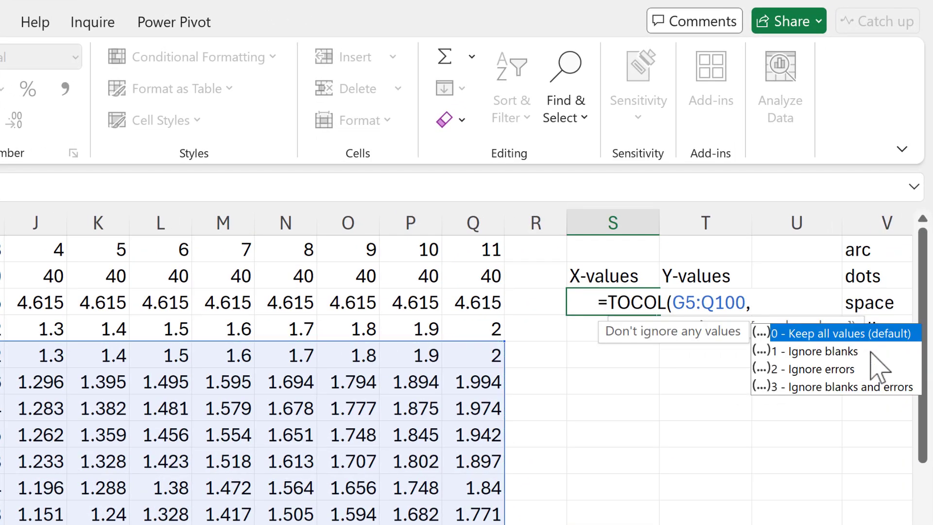
double_click(853, 353)
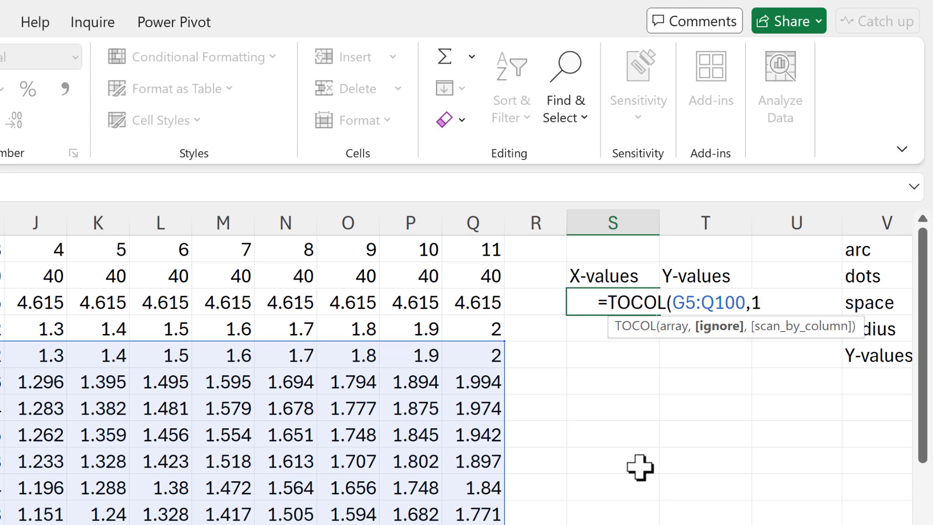
type(")")
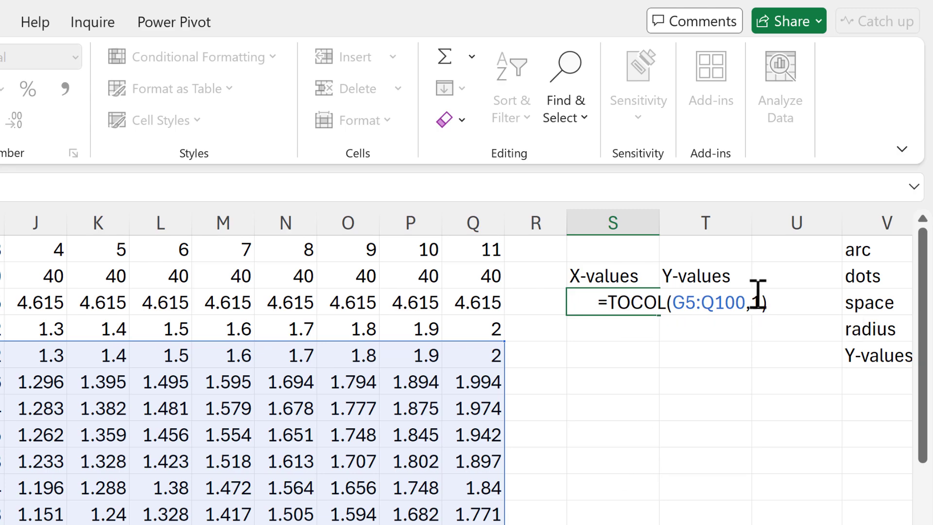
key("Return")
left_click(631, 303)
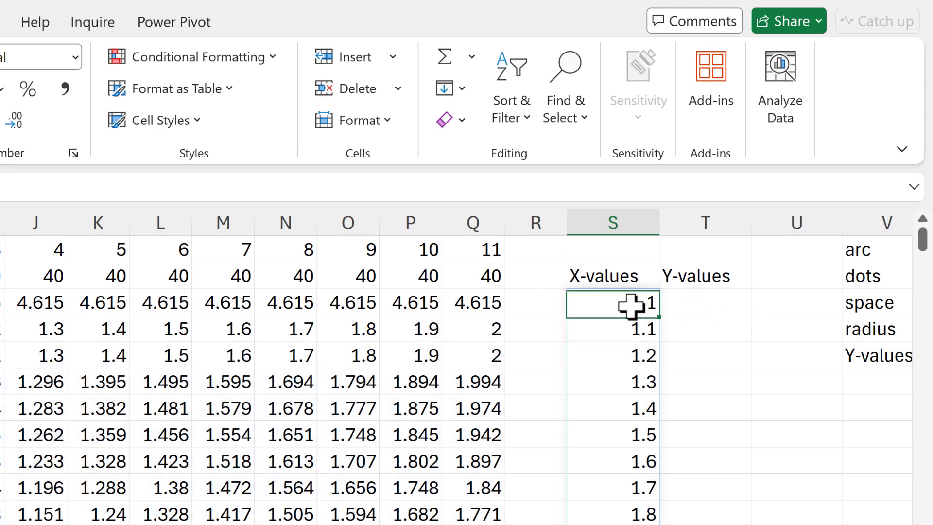
Enter =TOCOL(W5:AG100,1) in T3 to stack all the arcs' y-values into one column, ignoring blanks
left_click(703, 299)
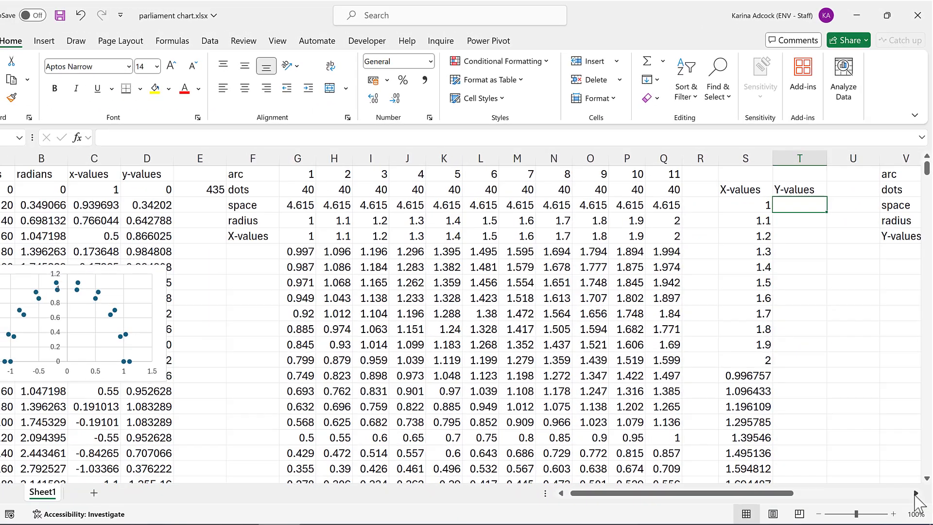
left_click(915, 494)
left_click(915, 493)
left_click(916, 493)
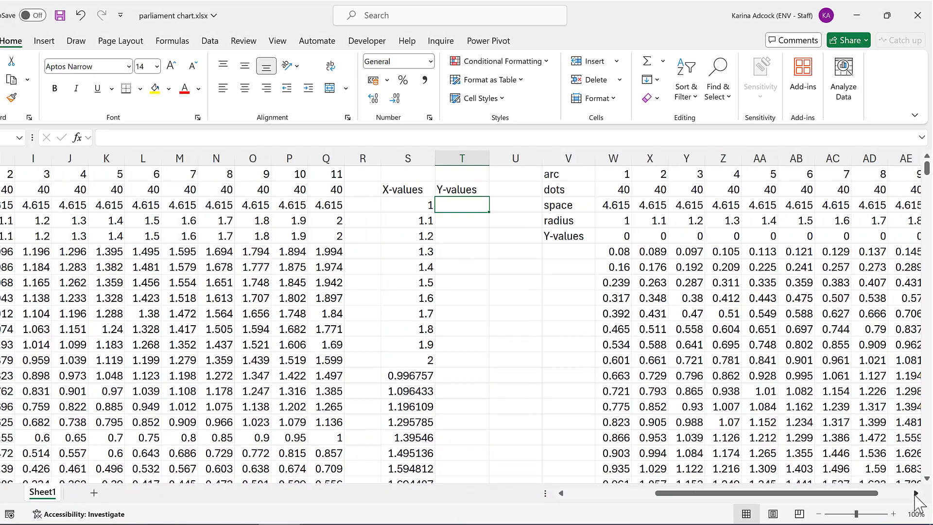
left_click(915, 493)
left_click(915, 494)
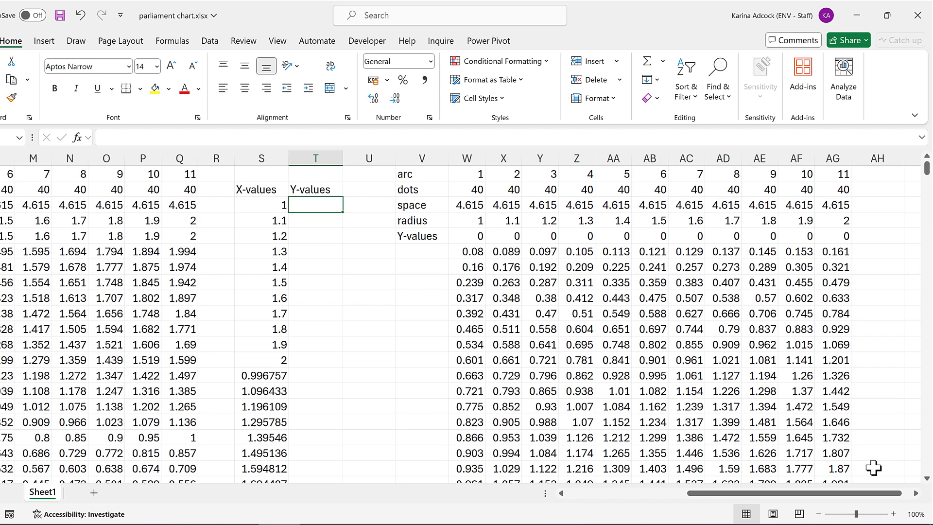
type("=tocol(")
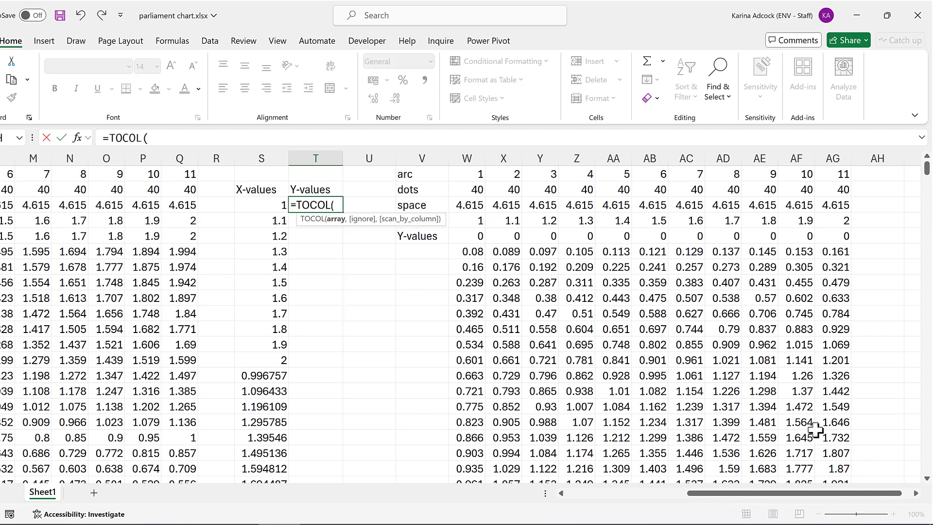
left_click_drag(480, 237, 831, 241)
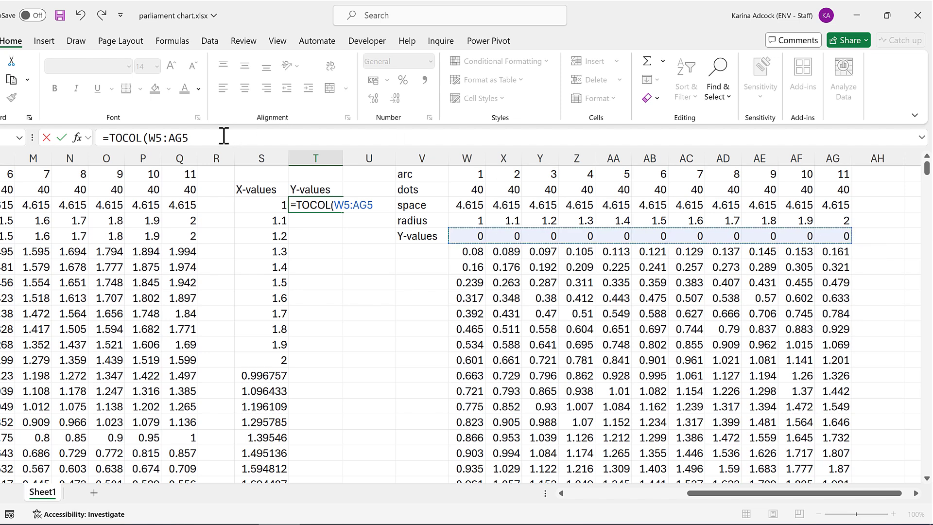
left_click(223, 136)
key("BackSpace")
type("100,")
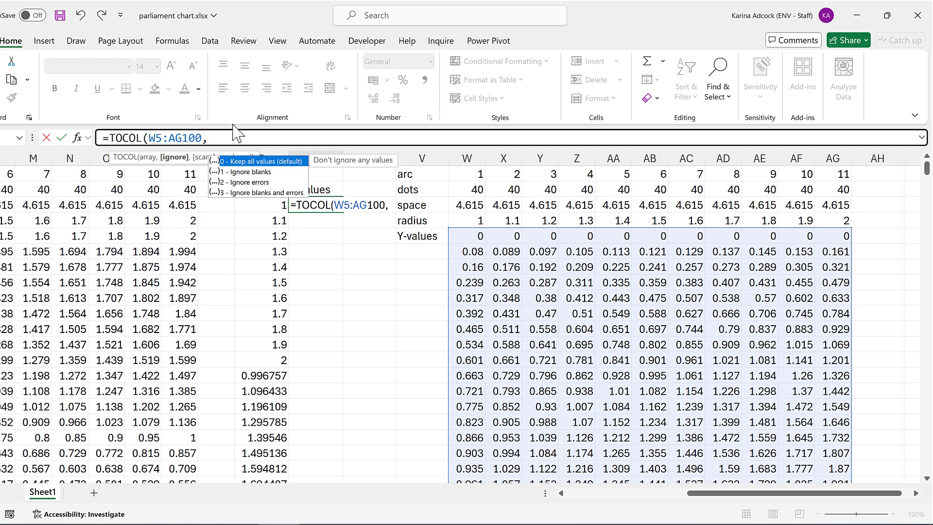
type("1")
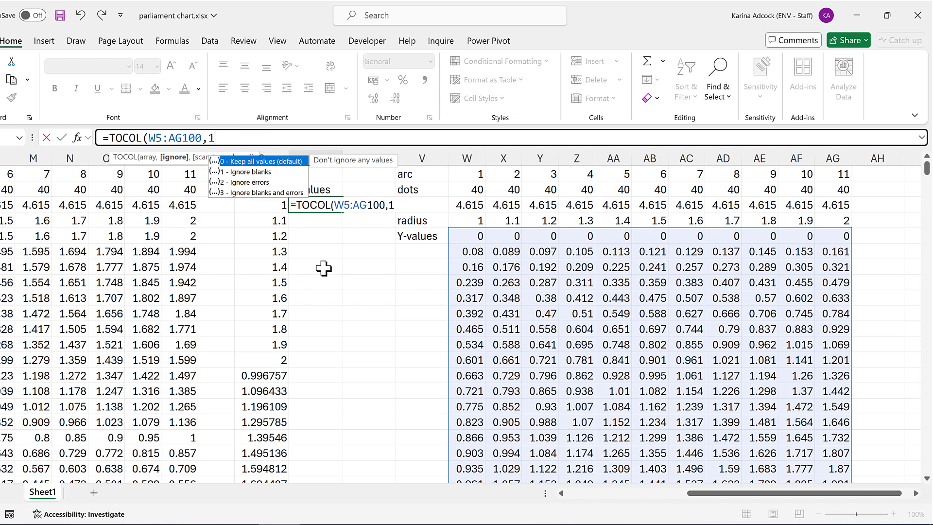
type(")")
key("Return")
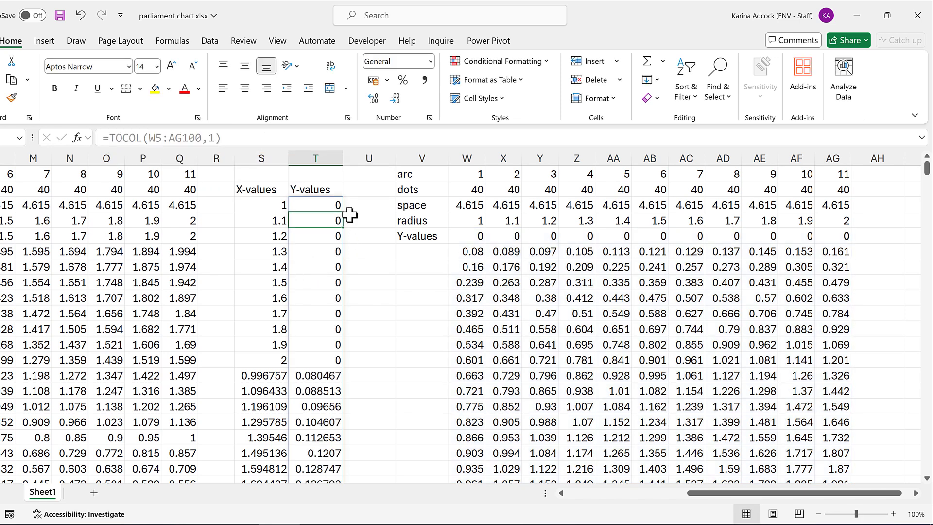
left_click(360, 206)
Insert a markers-only scatter chart from the X-values and Y-values columns, starting at their headers and including eight blank rows below the data
left_click_drag(280, 189, 306, 189)
key("ctrl+shift+Down")
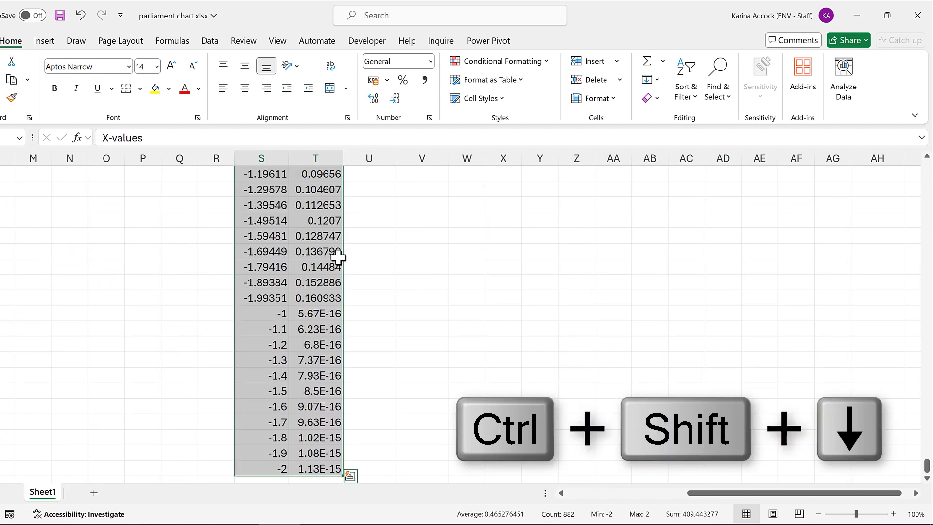
scroll(358, 249, "down", 2)
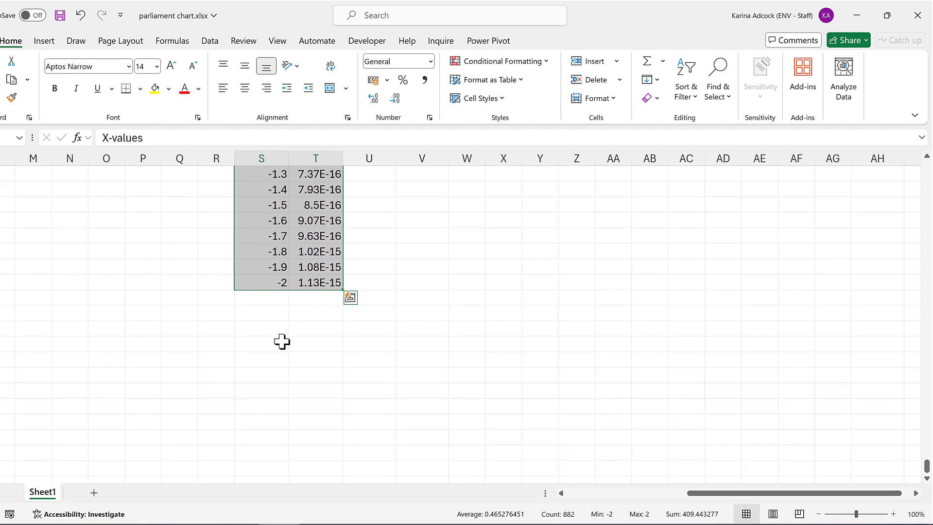
key("shift+Down")
key("shift+Down")
key("shift+Down")
key("shift+Down")
key("shift+Down")
key("shift+Down")
key("shift+Down")
key("shift+Down")
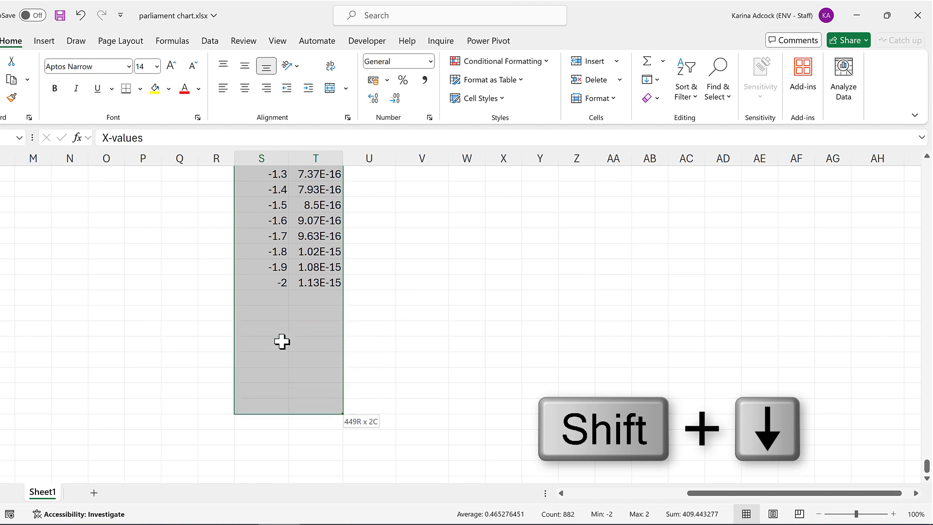
left_click_drag(926, 467, 919, 160)
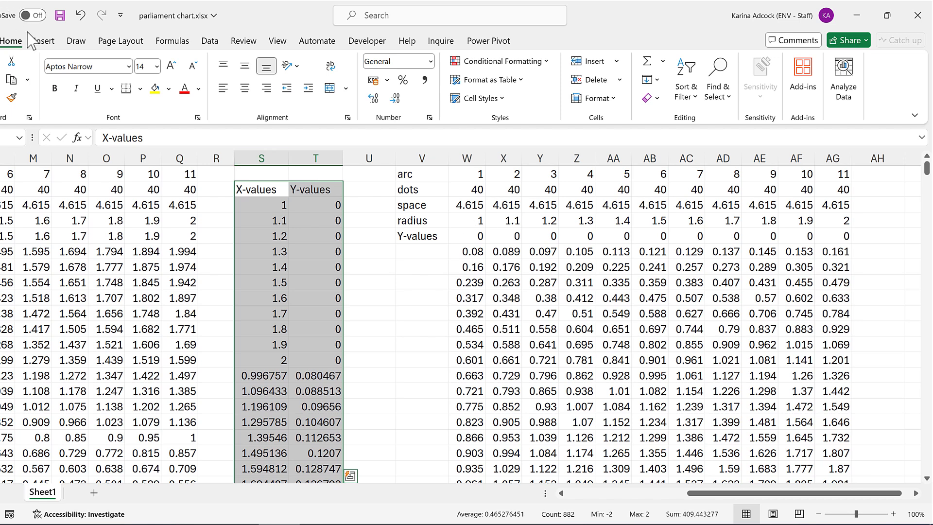
left_click(44, 41)
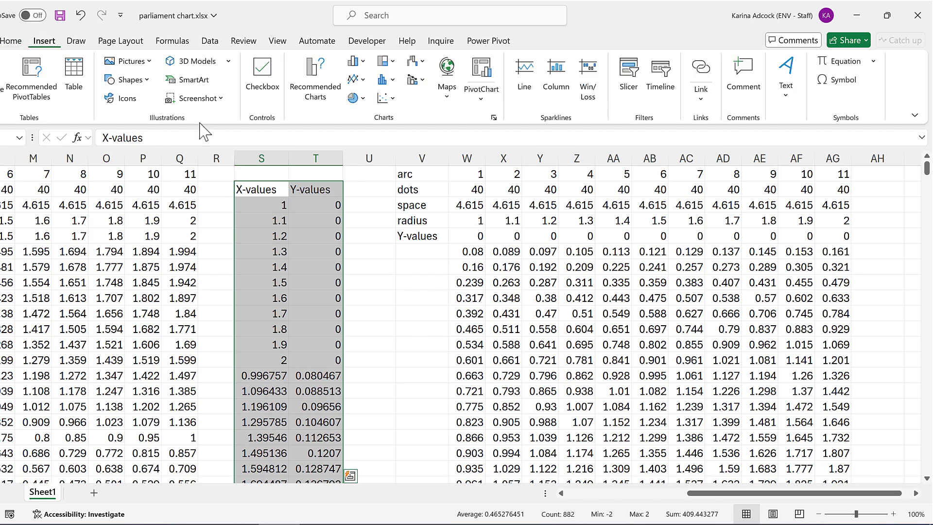
left_click(384, 97)
left_click(392, 145)
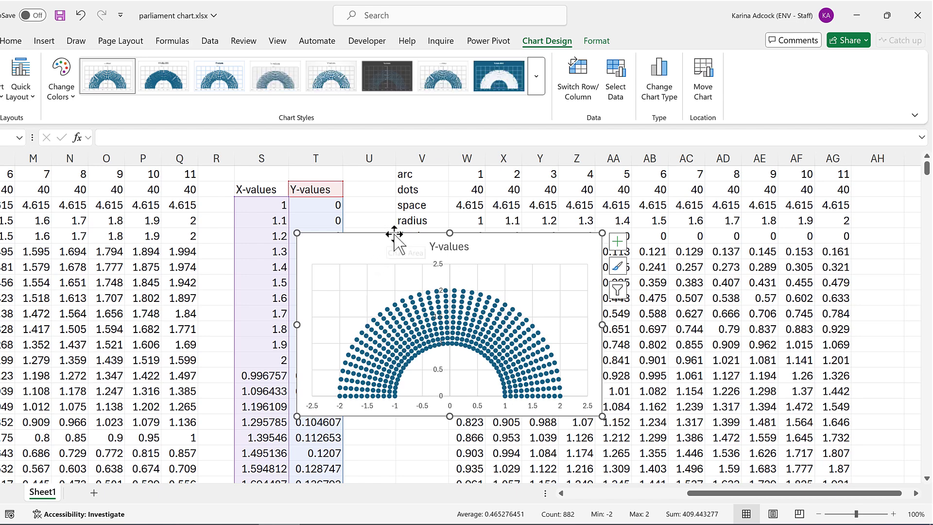
Move the new scatter chart over the x-values table in columns H to P and delete its chart title
left_click_drag(396, 235, 150, 233)
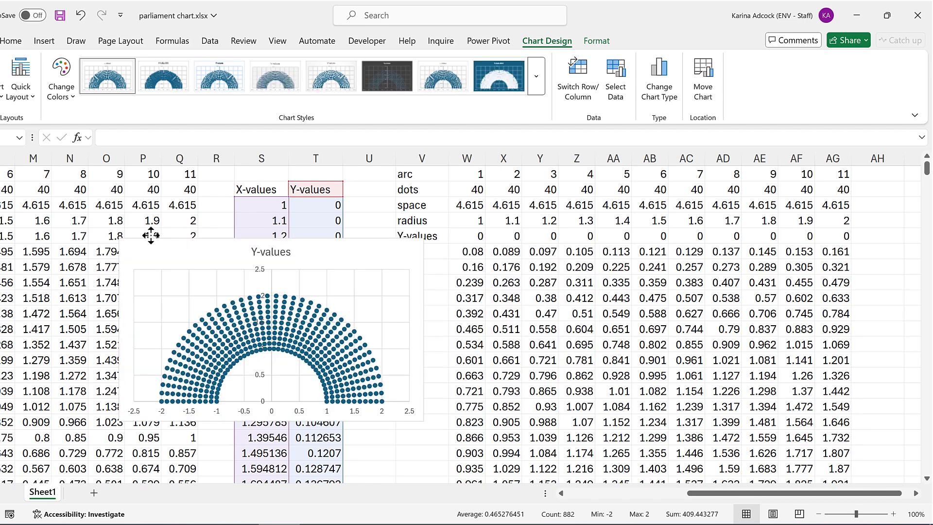
left_click(561, 493)
left_click_drag(448, 236, 249, 240)
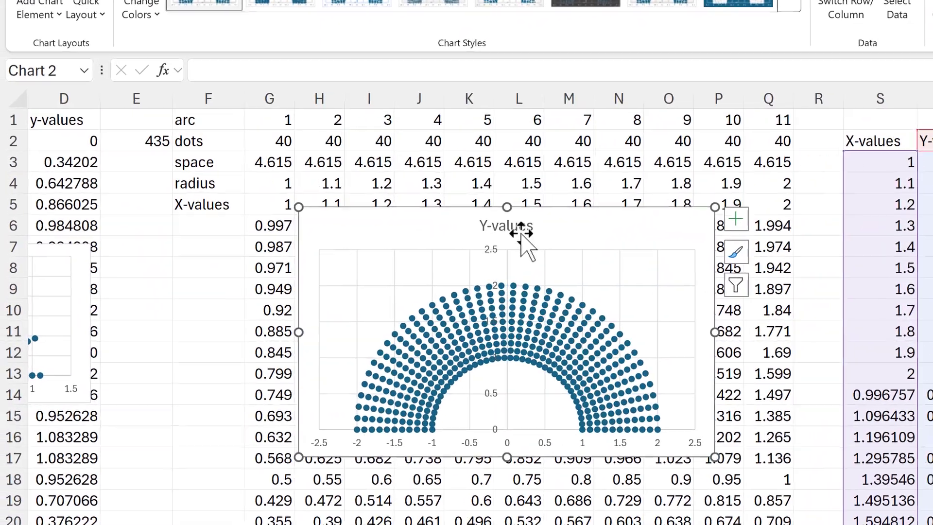
left_click(361, 247)
key("Delete")
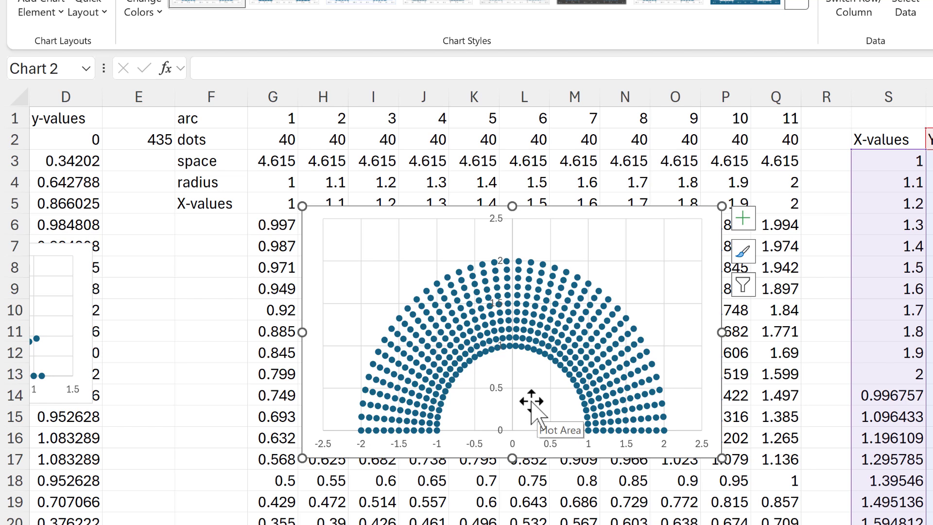
Total the dots of all 11 arcs in R2 with =SUM(G2:Q2)
left_click(829, 140)
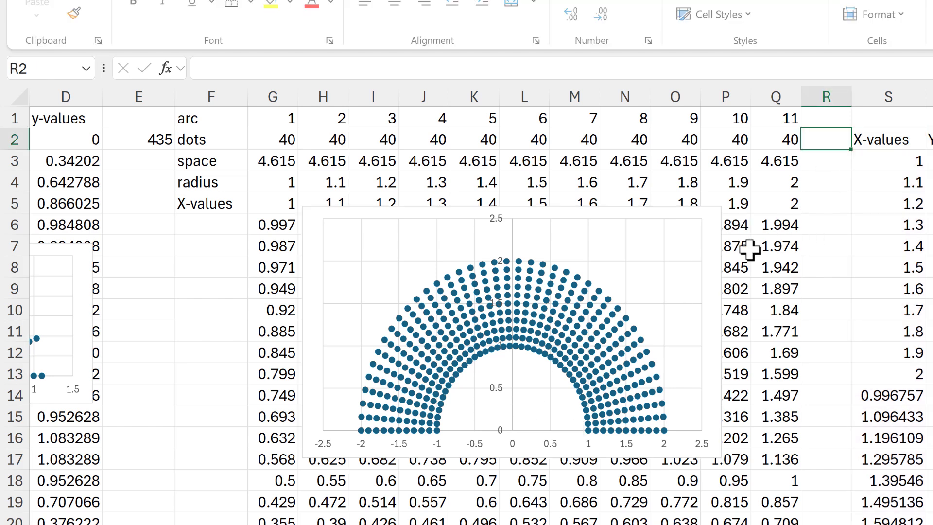
type("=sum(")
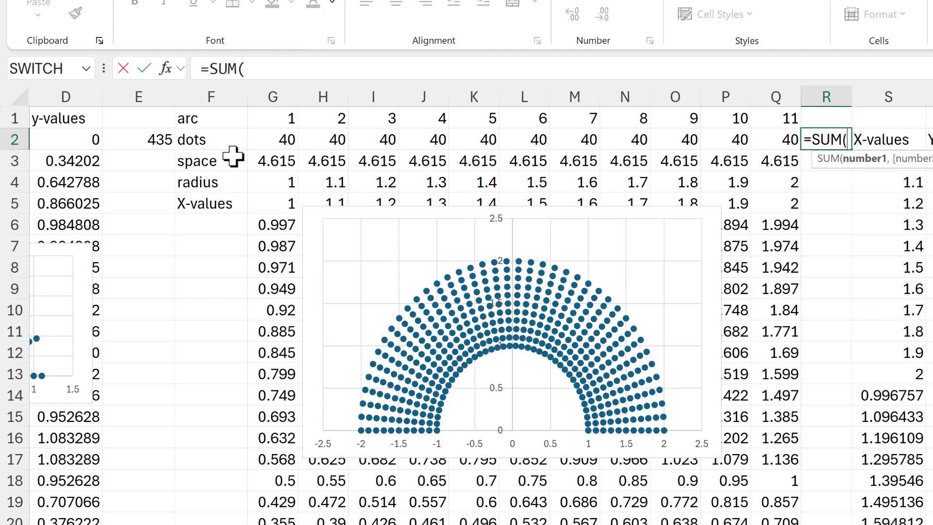
left_click_drag(270, 138, 767, 155)
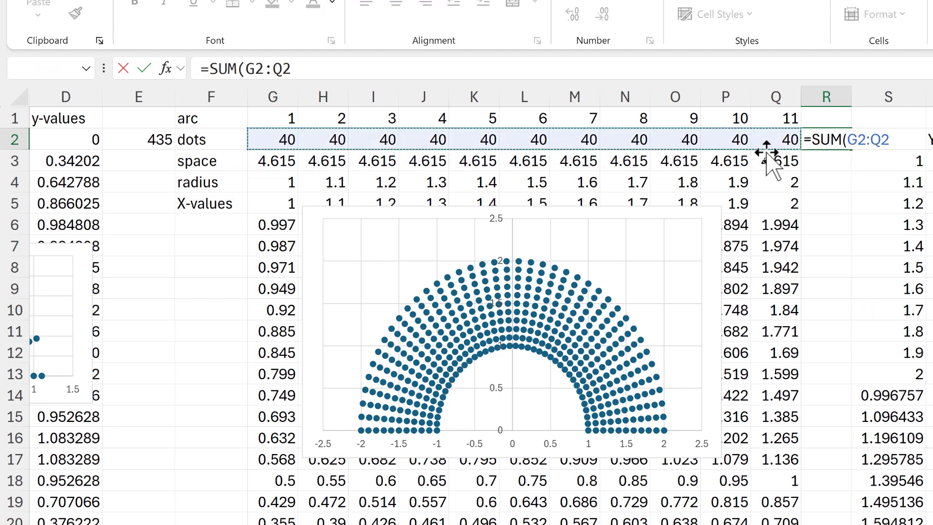
key("Return")
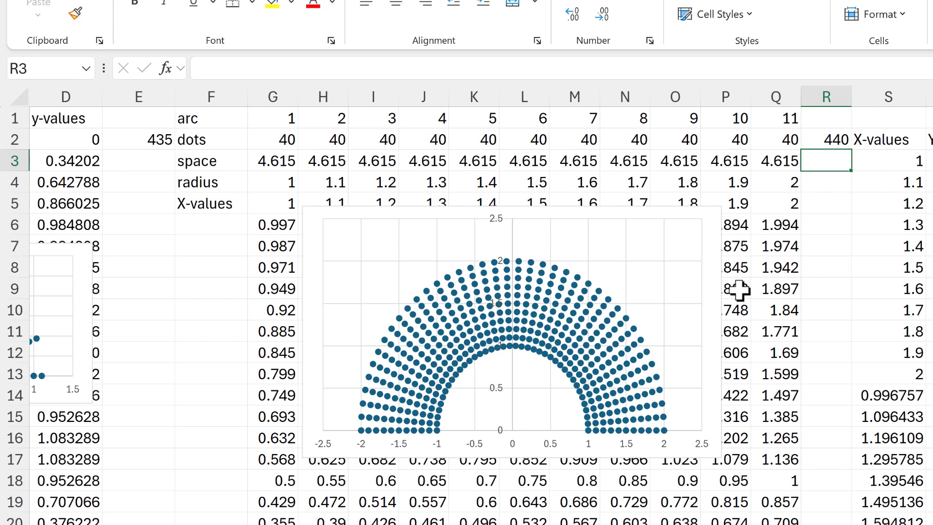
left_click(827, 138)
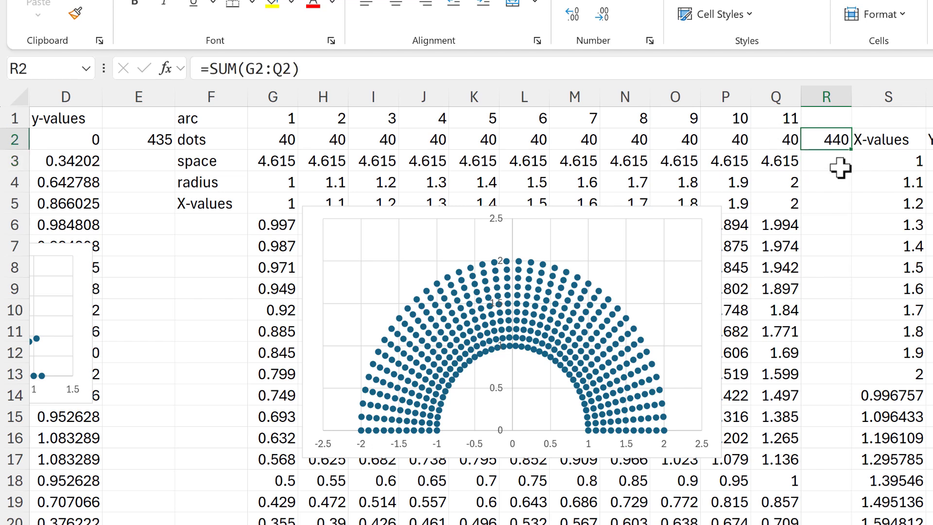
Set the dot counts of arcs 1, 2 and 3 in G2:I2 to 25, 27 and 30
left_click(283, 138)
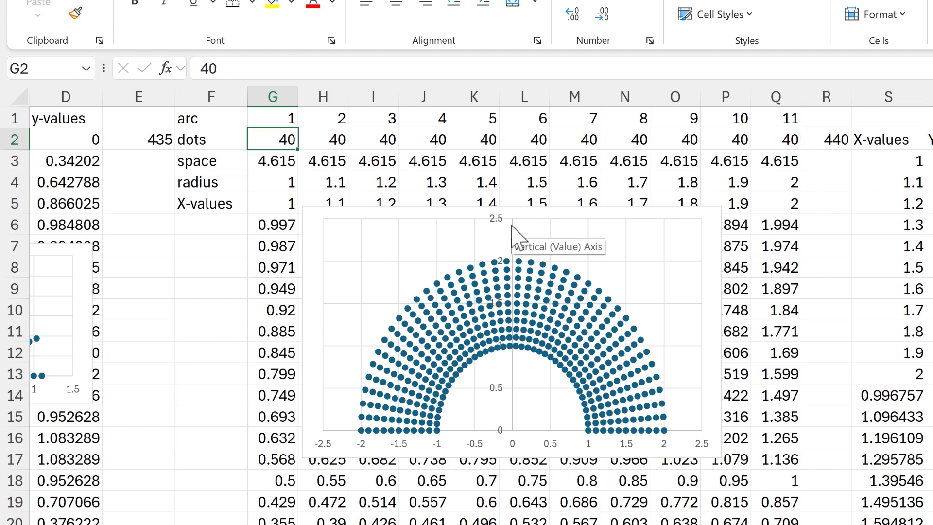
type("25")
key("Tab")
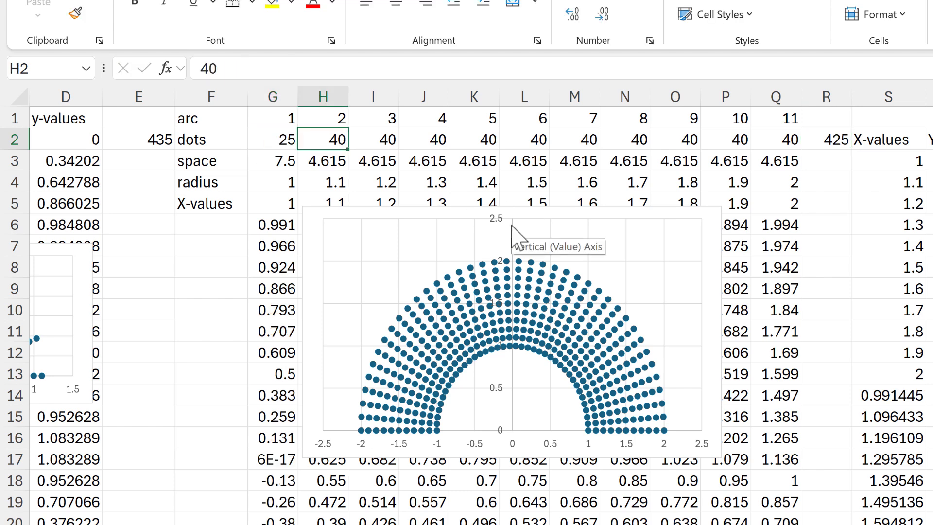
type("27")
key("Tab")
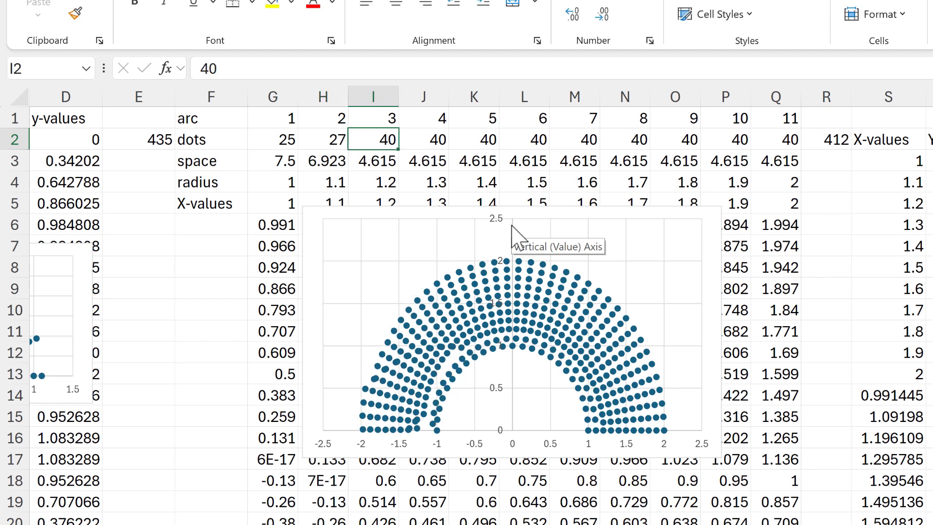
type("30")
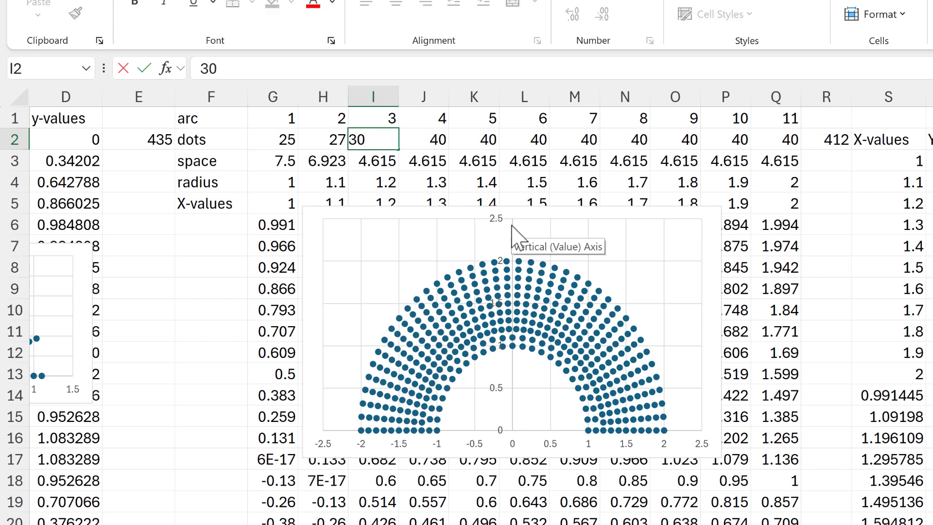
key("Tab")
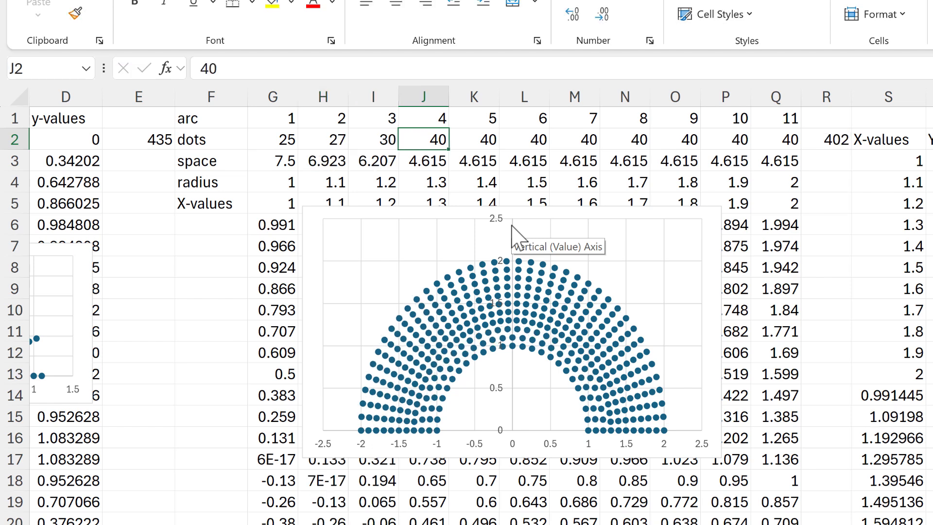
Set the dots of arc 4 to 33, arc 5 to 36 and arc 7 to 43, skipping arc 6
type("33")
key("Tab")
type("36")
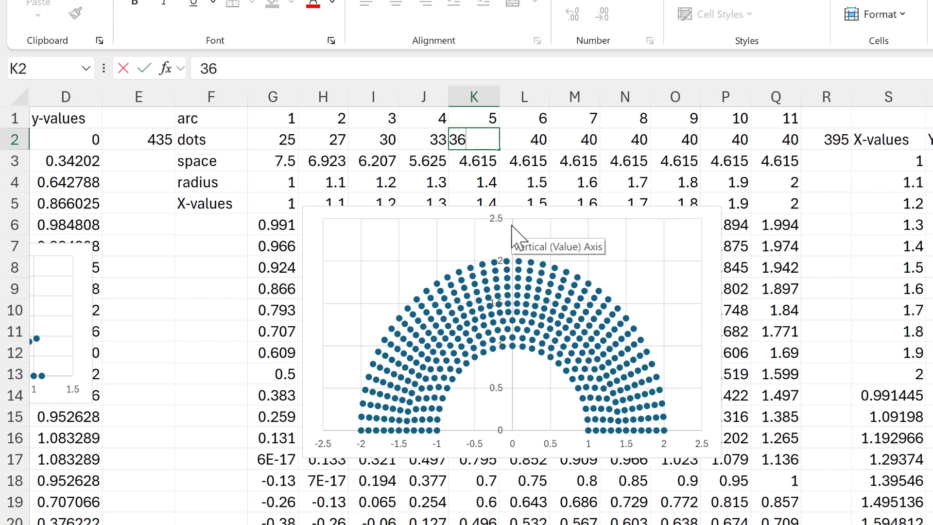
key("Tab")
key("Tab")
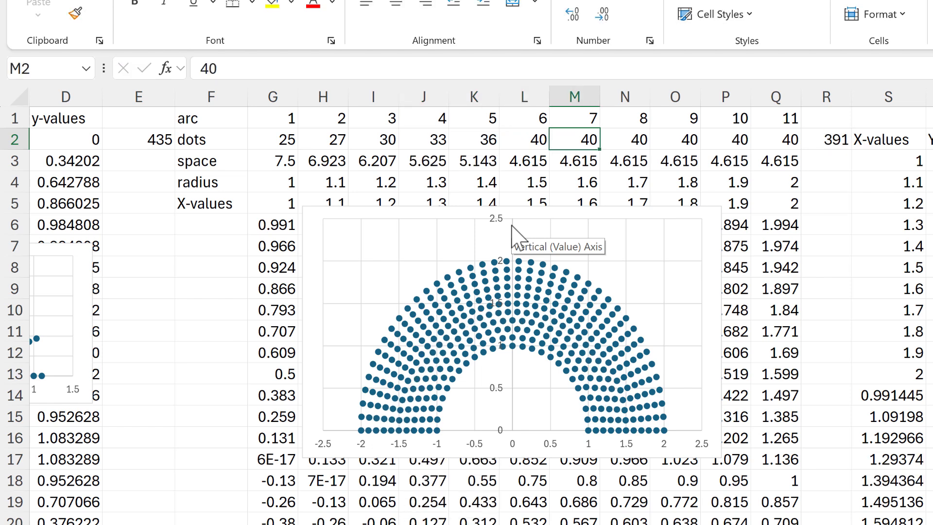
type("43")
key("Tab")
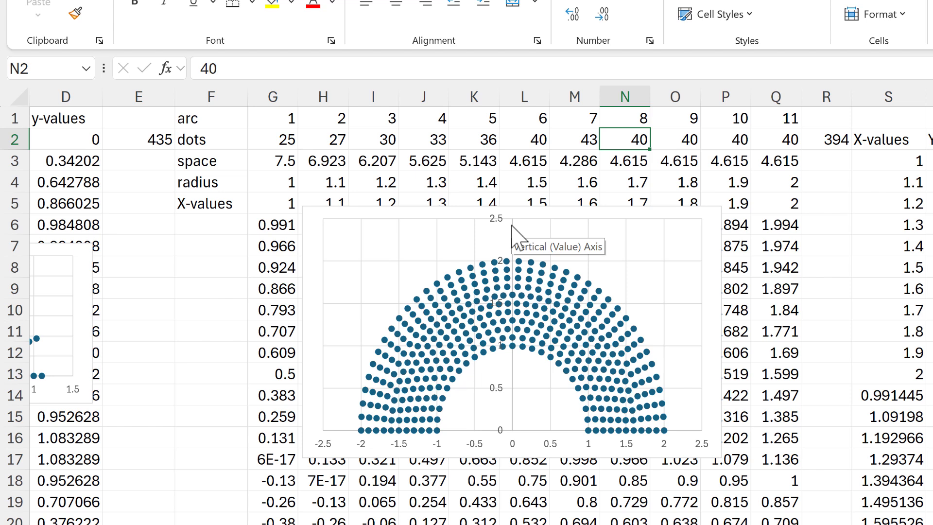
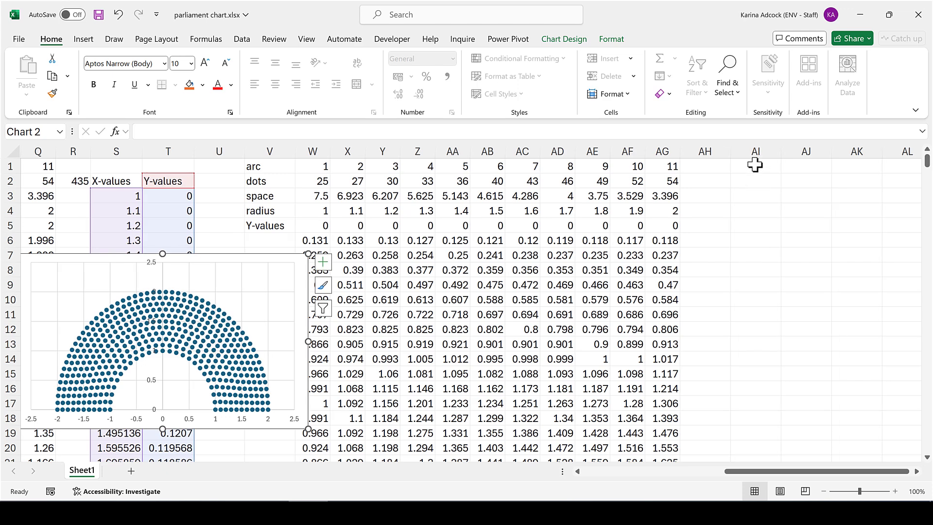
Link AI1 to the arc header with =V1, fill it across row 1 and clear the surplus cell AU1
left_click(755, 164)
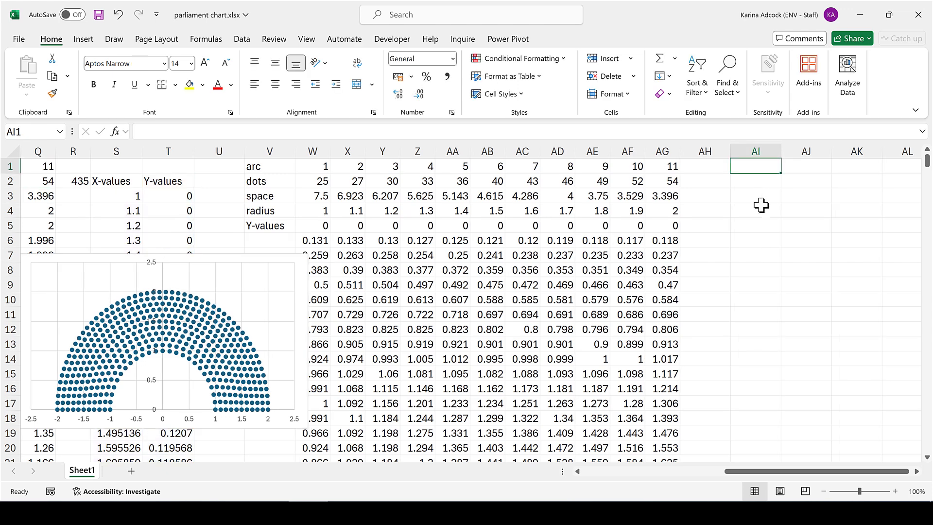
left_click(275, 165)
key("ctrl+Return")
left_click_drag(780, 176, 526, 191)
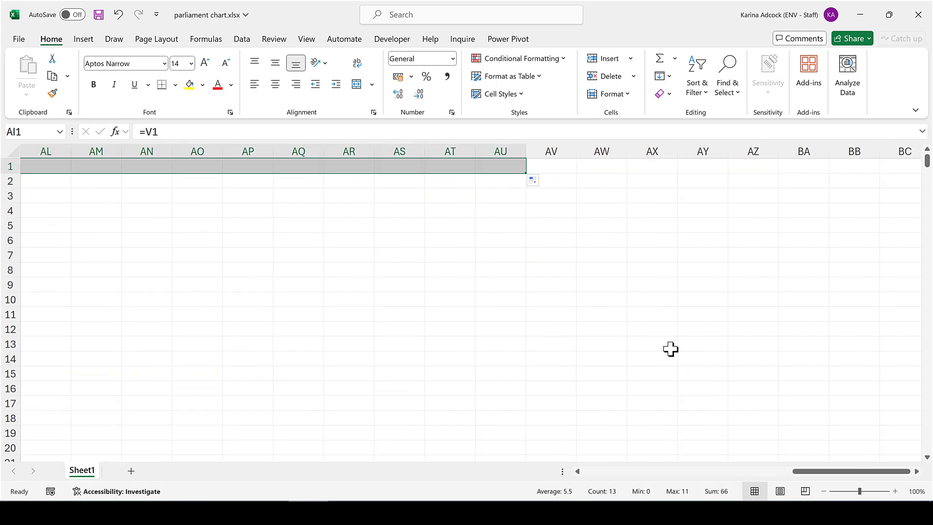
left_click(490, 168)
key("Delete")
Fill the linked cells AI1:AT1 down to row 4 and narrow columns AJ to AT to a width of about 4.54
left_click_drag(801, 471, 719, 437)
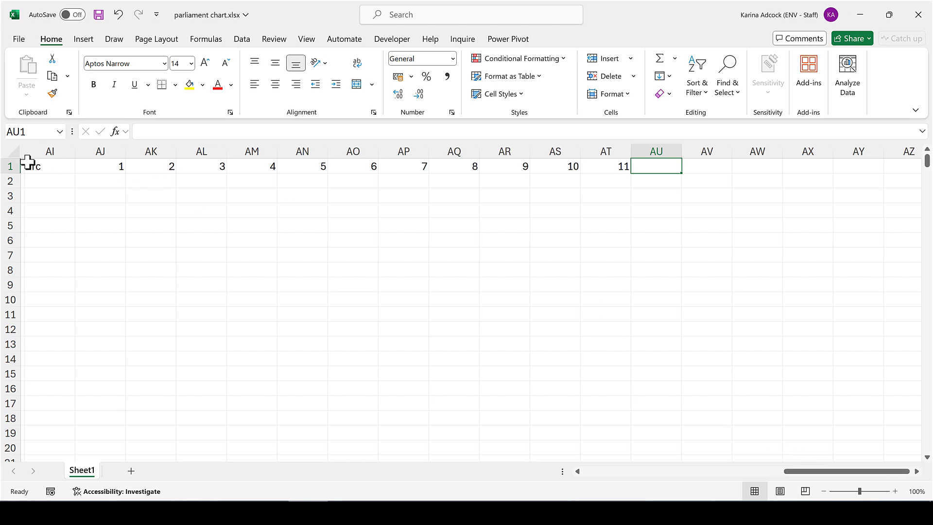
left_click_drag(77, 167, 629, 220)
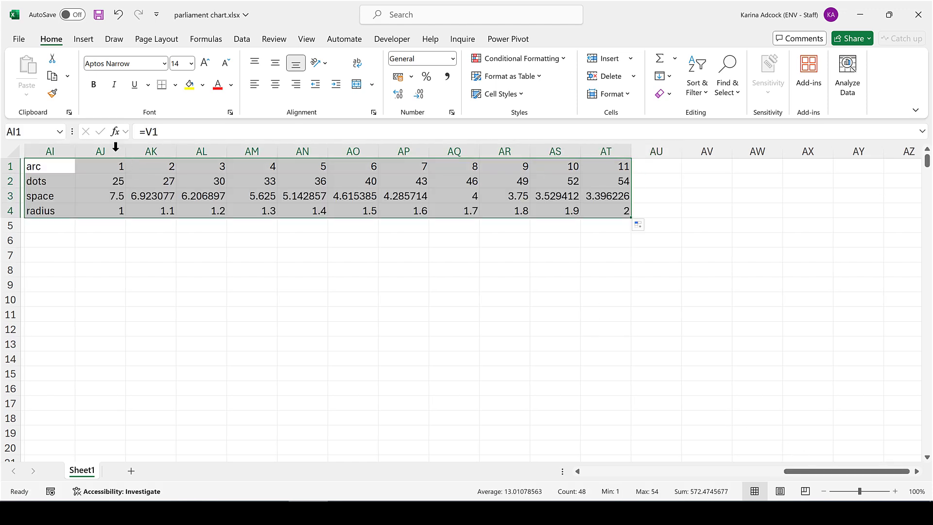
left_click_drag(100, 151, 559, 153)
left_click_drag(242, 151, 245, 151)
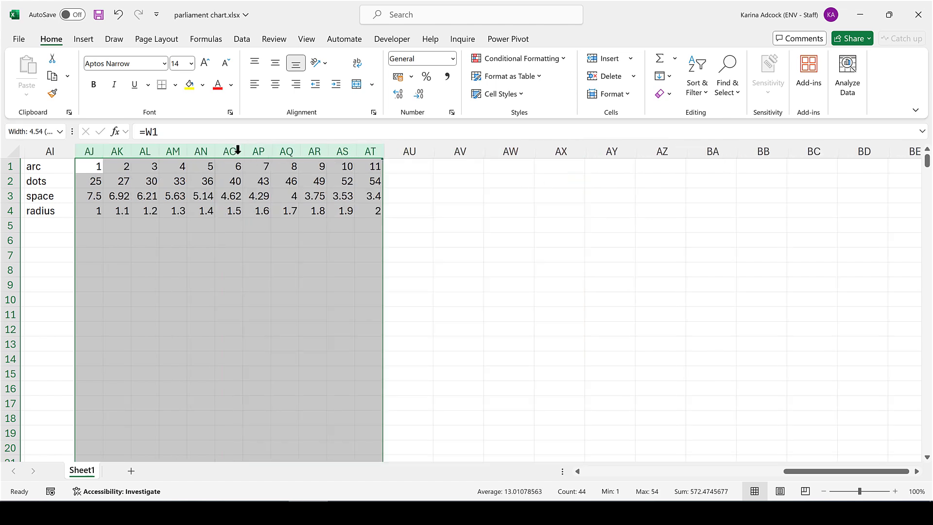
Copy the y-values formula from W5 into AJ5 of the new table
left_click(90, 225)
left_click_drag(824, 473, 745, 490)
left_click(146, 226)
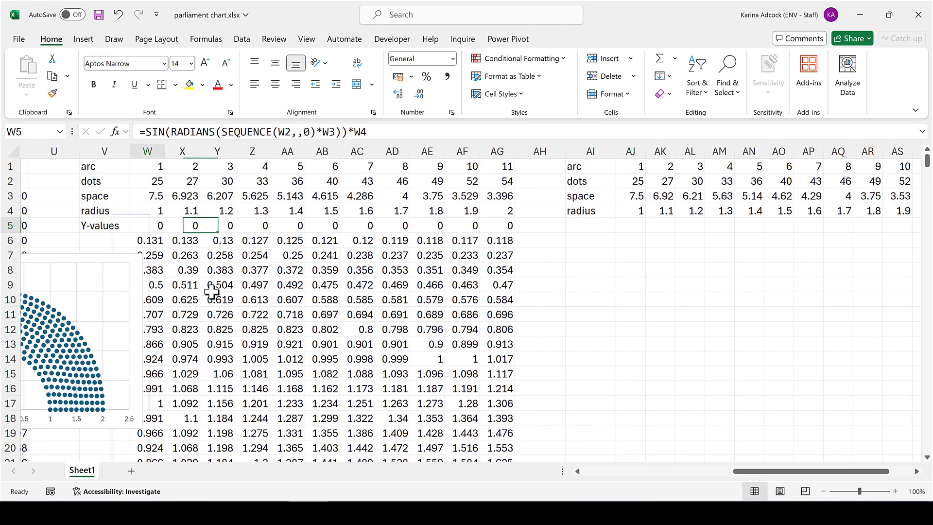
key("ctrl+c")
left_click(625, 225)
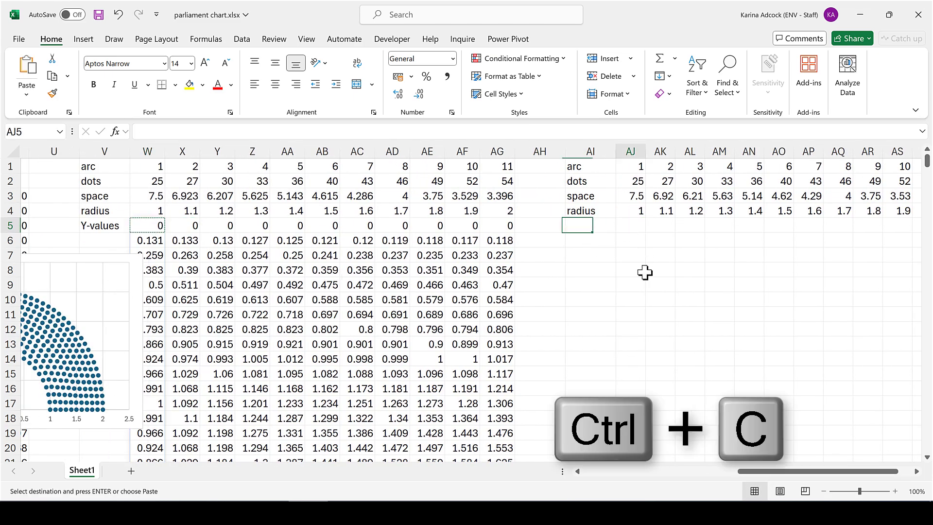
key("ctrl+v")
left_click(725, 259)
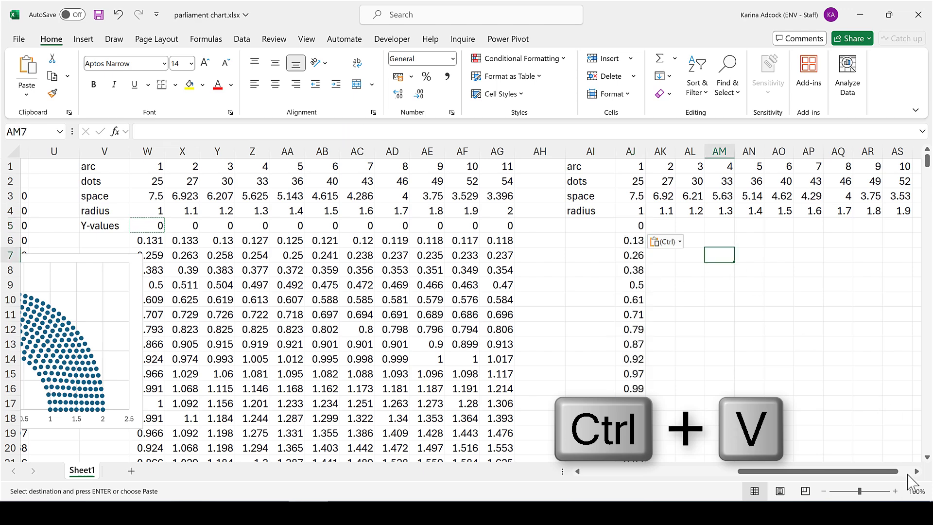
scroll(915, 471, "right", 4)
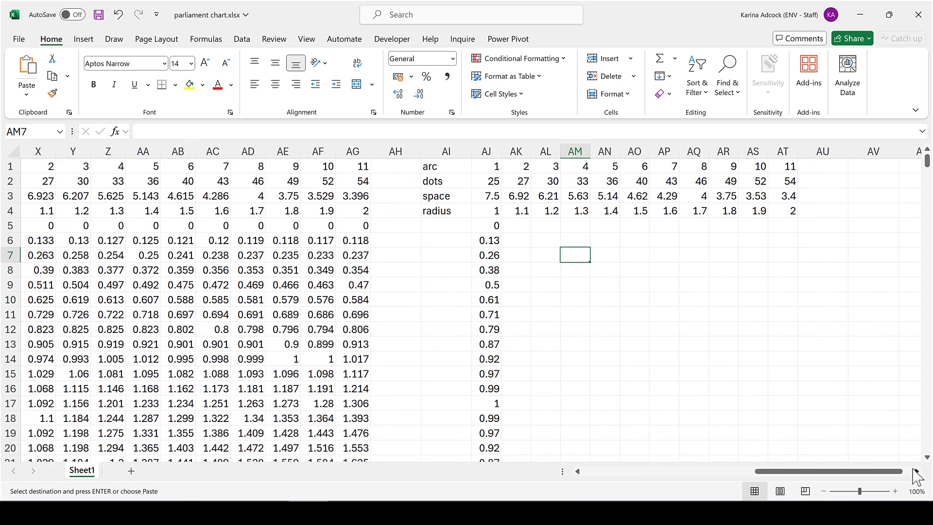
scroll(530, 313, "down", 6)
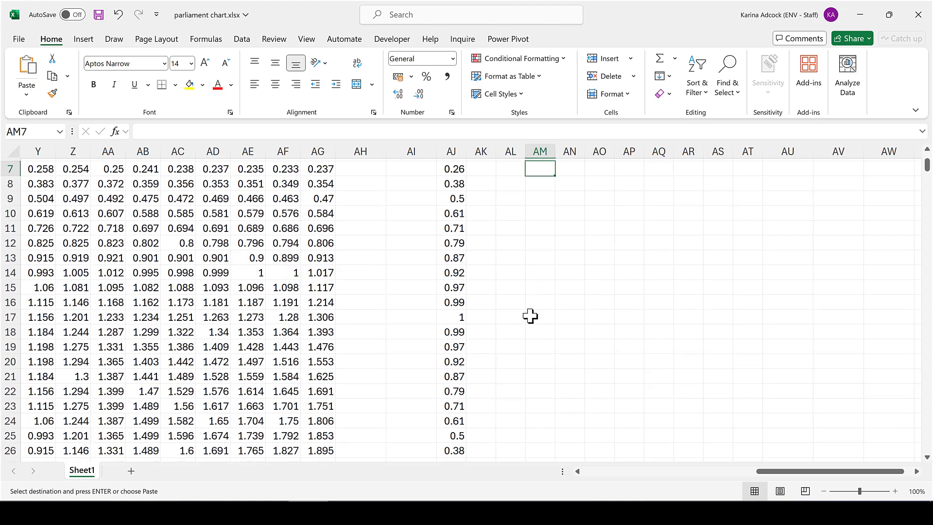
scroll(530, 313, "up", 6)
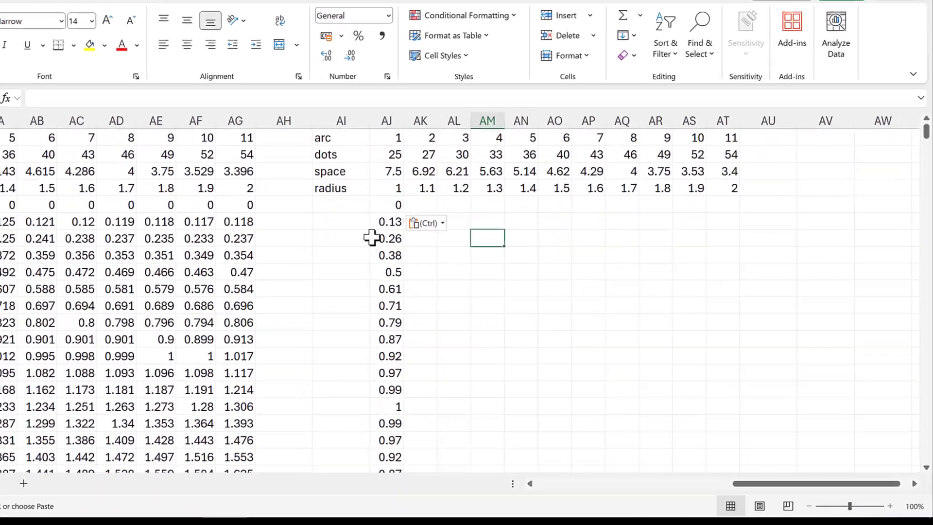
Clear the arc row AI1:AT1 of the new table and label AI1 "half"
left_click_drag(363, 134, 709, 127)
key("Delete")
left_click(184, 74)
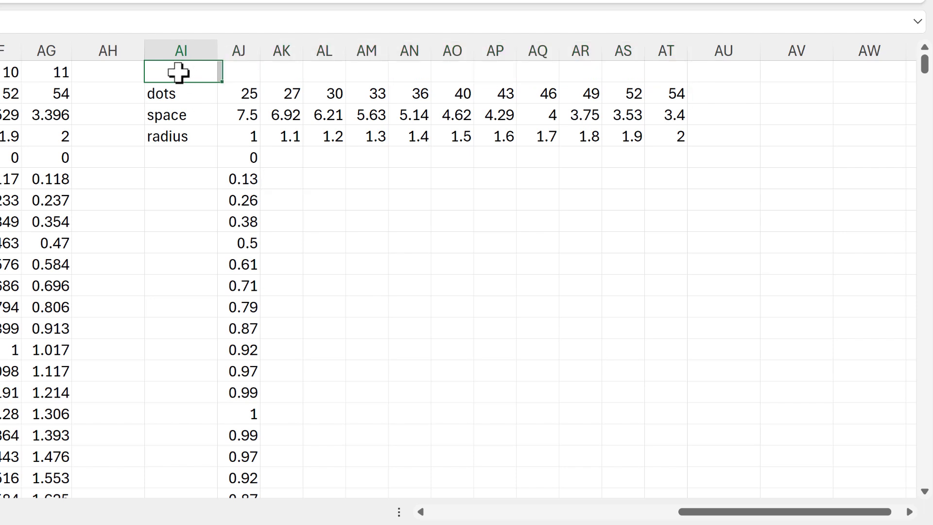
type("half")
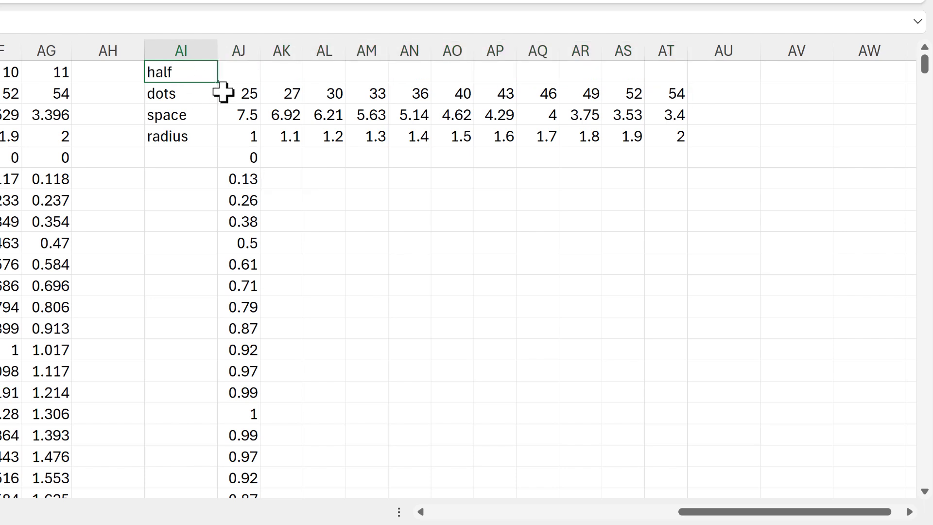
key("Tab")
Calculate half of each arc's dots with =AJ2/2 in AJ1, filled across to AT1
type("=")
left_click(239, 95)
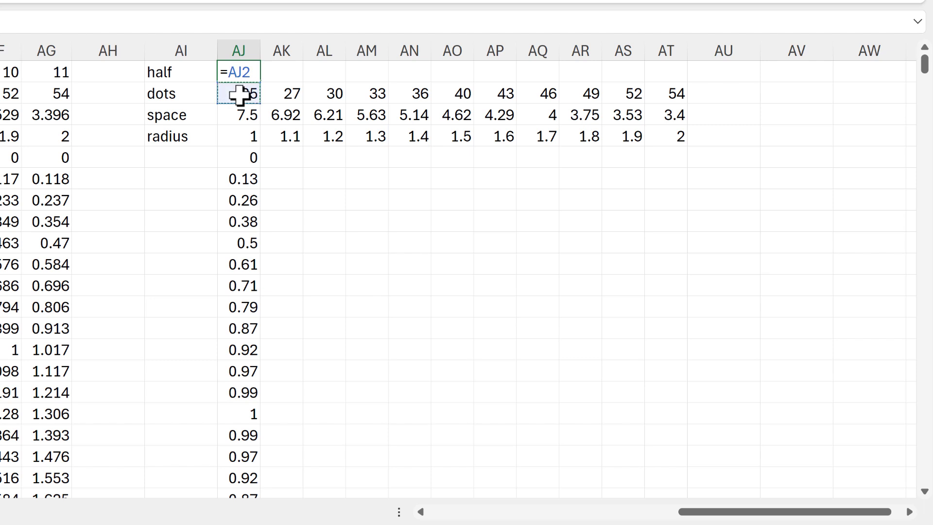
type("/2")
key("Return")
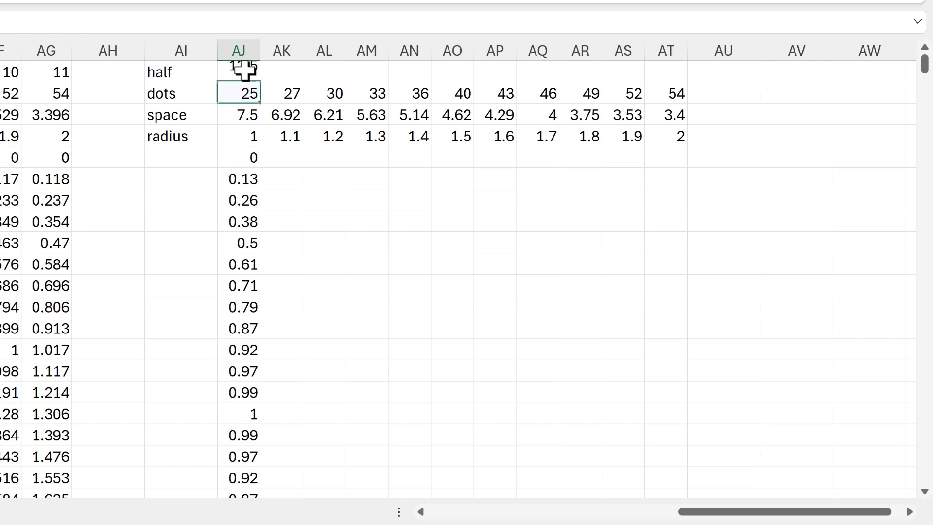
left_click(250, 73)
left_click_drag(289, 82, 677, 72)
Overwrite the first arc's half value in AJ1 with 13
left_click(228, 73)
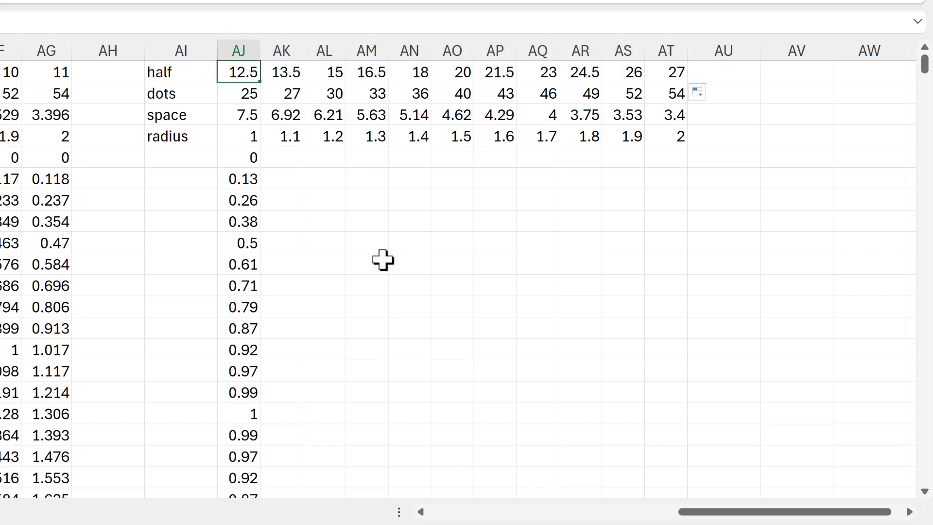
type("13")
key("Return")
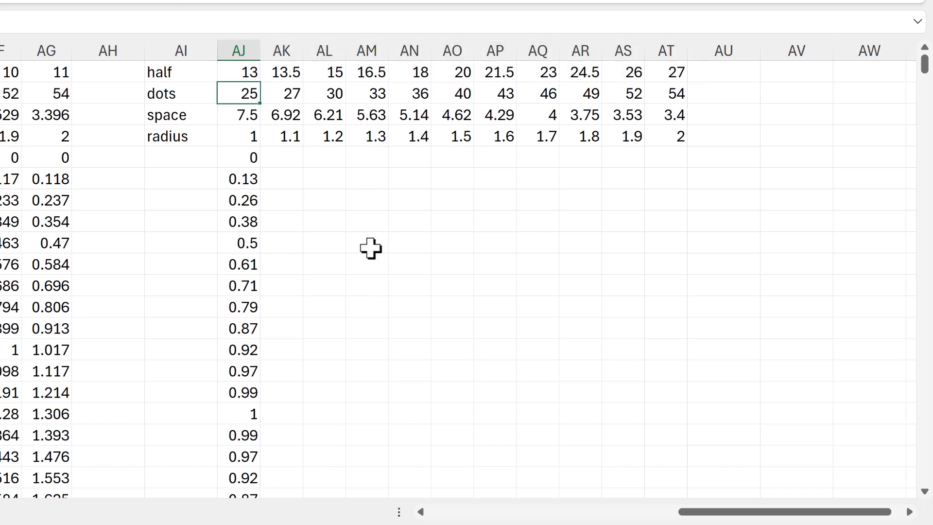
Enter =SEQUENCE(AJ2) in AL5 to number the dots of the first arc
left_click(337, 160)
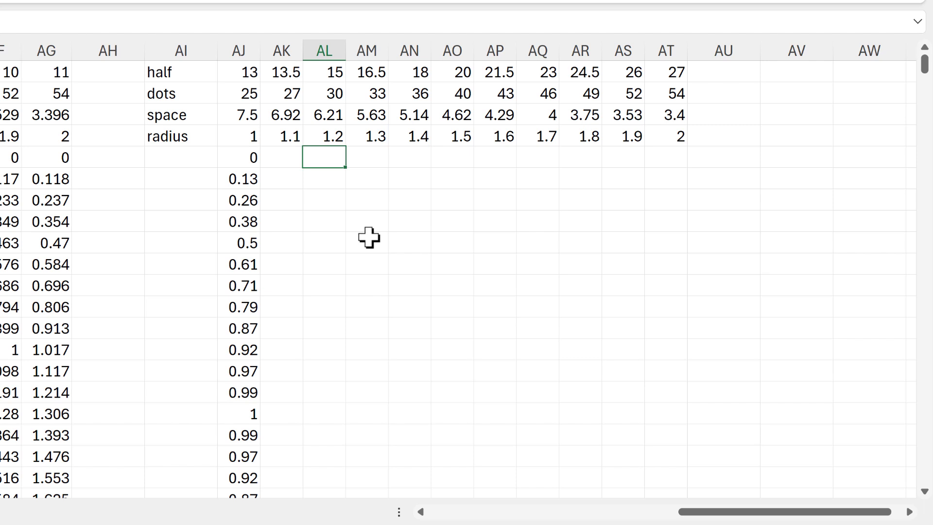
type("=seq")
key("Tab")
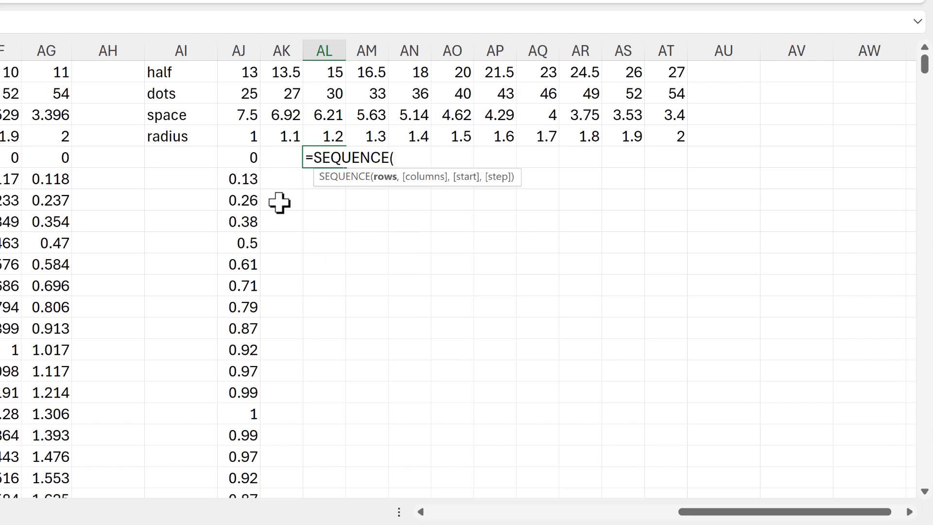
left_click(238, 94)
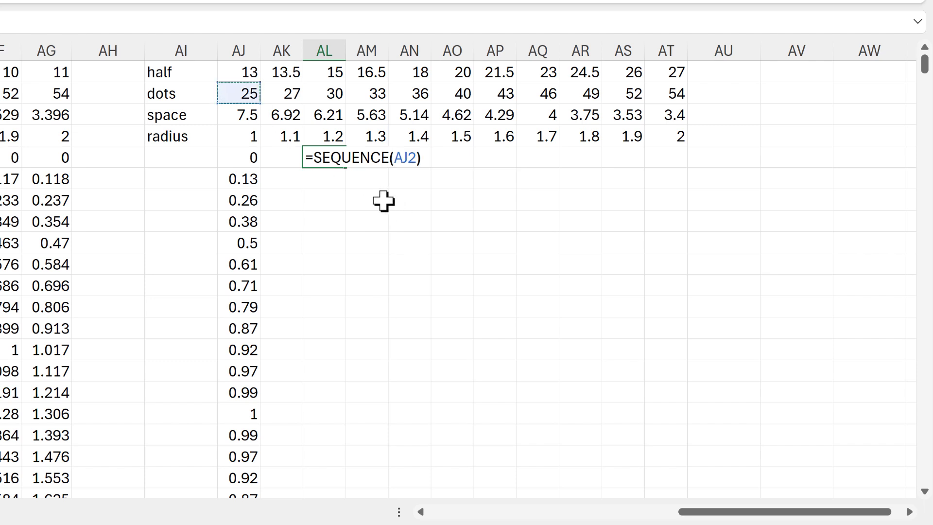
type(")")
key("Return")
Enter =IF(AL5#<=AJ1,1,NA()) in AM5 to test each dot number against the first arc's half value
left_click(361, 158)
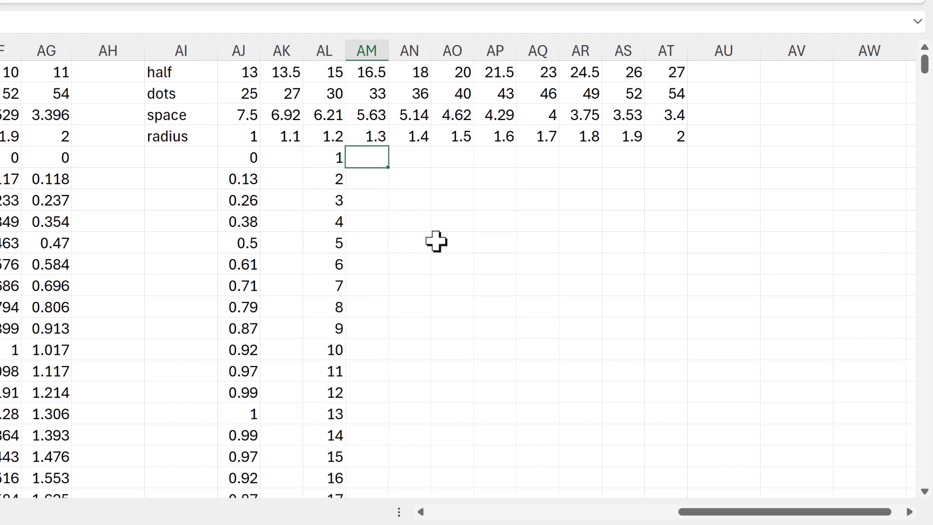
type("=IF(")
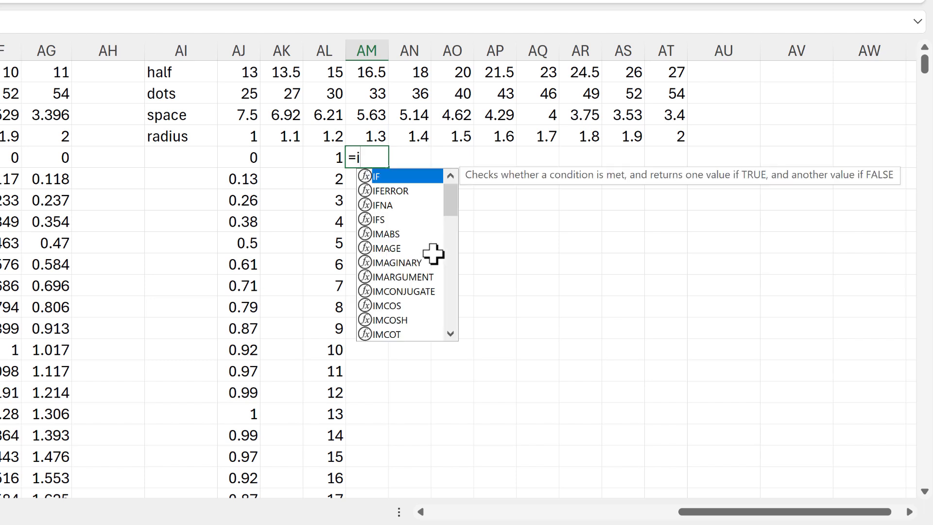
left_click(319, 157)
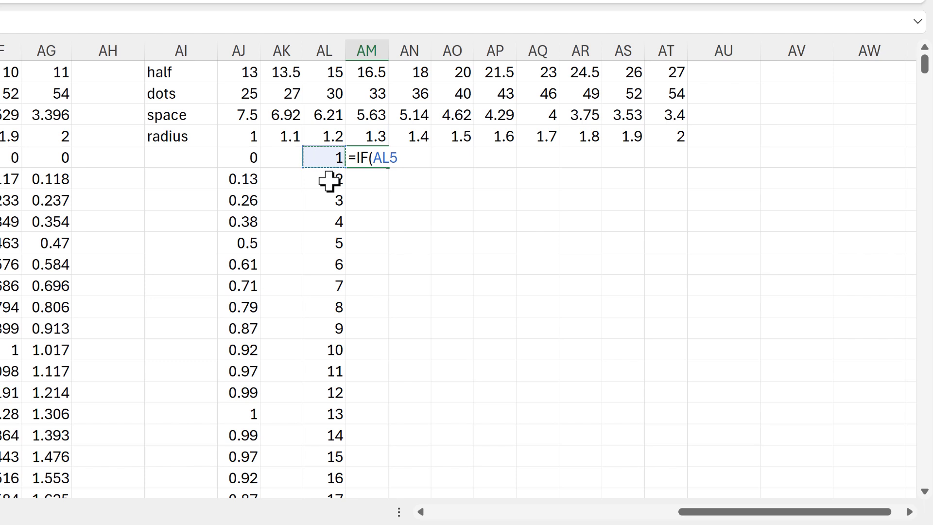
type("#<=")
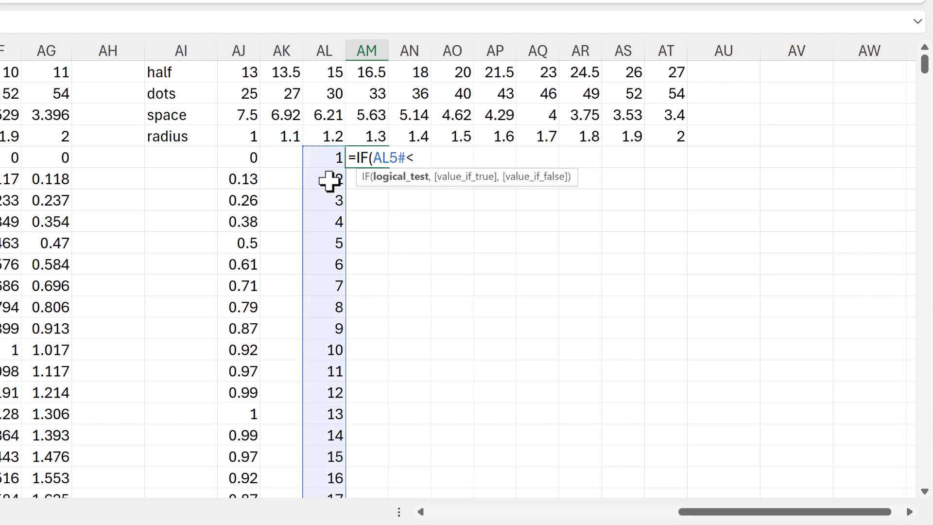
left_click(249, 73)
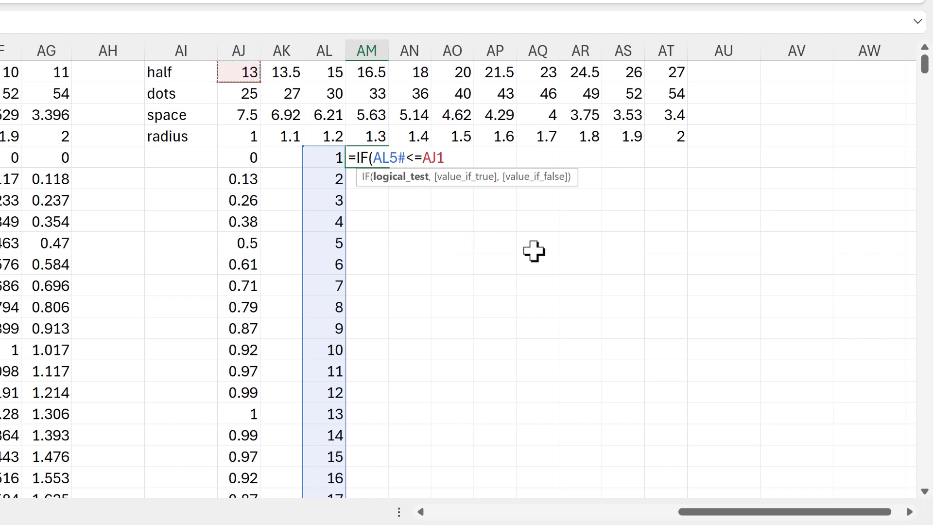
type(",")
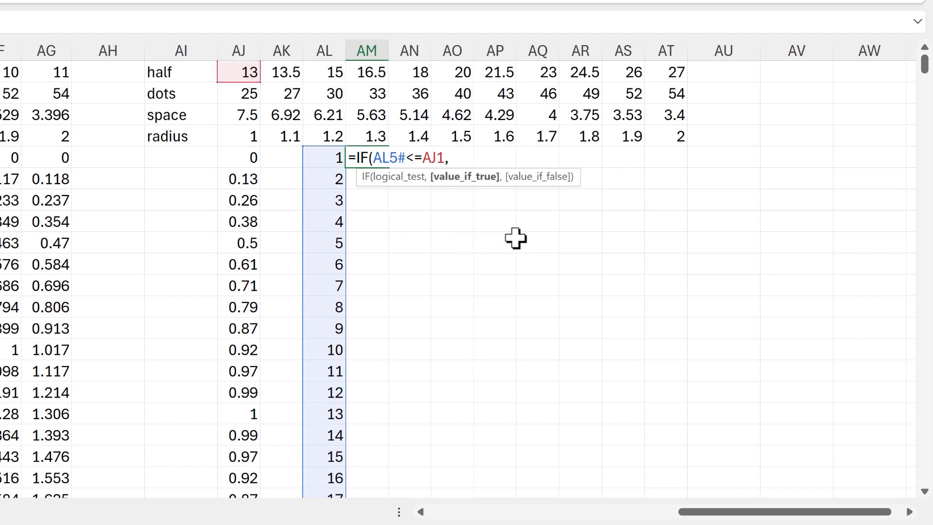
type("1,NA()")
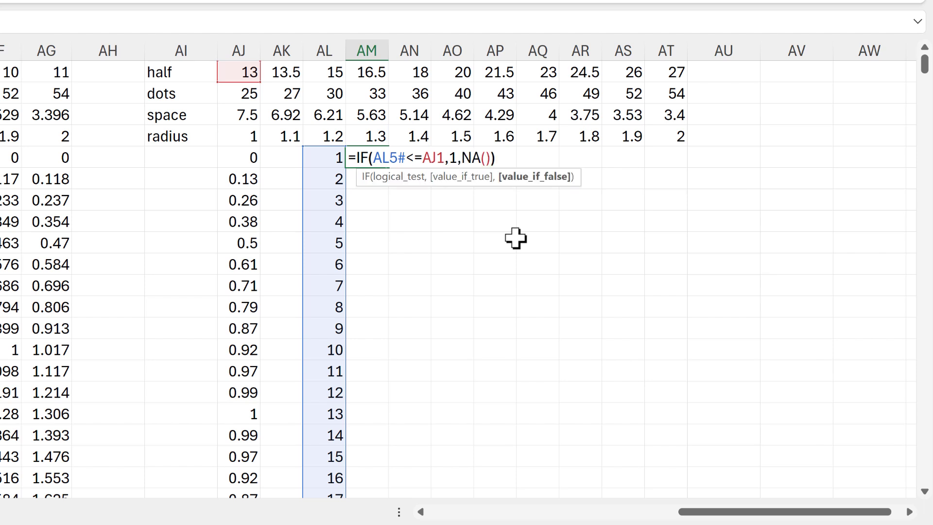
key("Return")
Examine the IF test's output in column AM from the first dot to the last
left_click(361, 157)
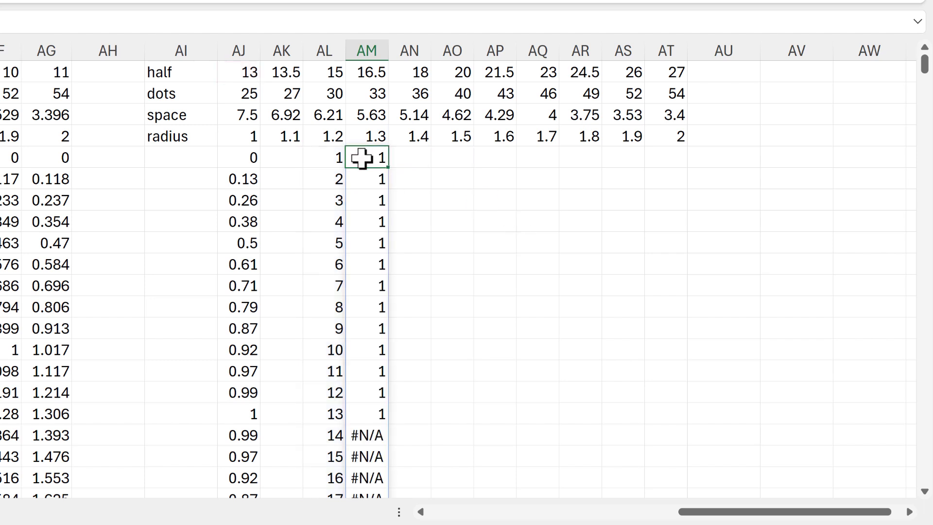
left_click_drag(364, 236, 368, 413)
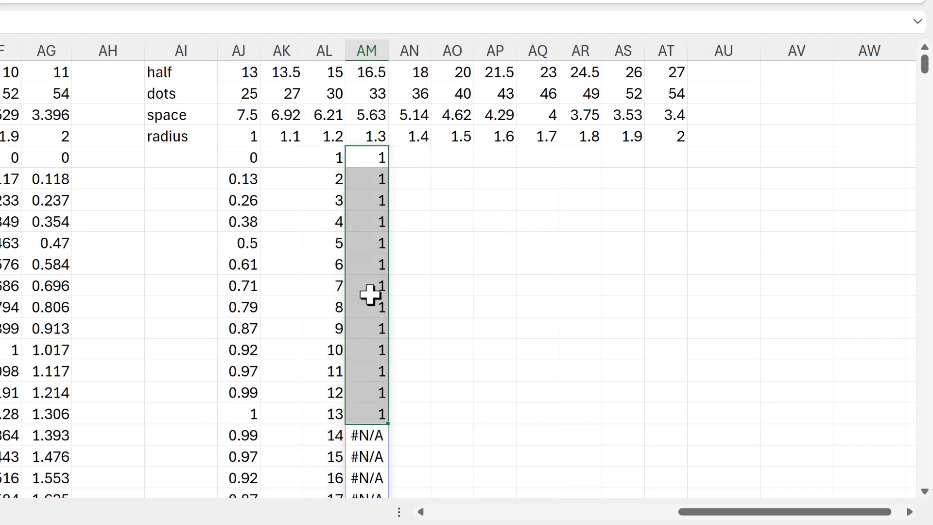
scroll(362, 325, "down", 2)
left_click(368, 313)
scroll(376, 301, "down", 3)
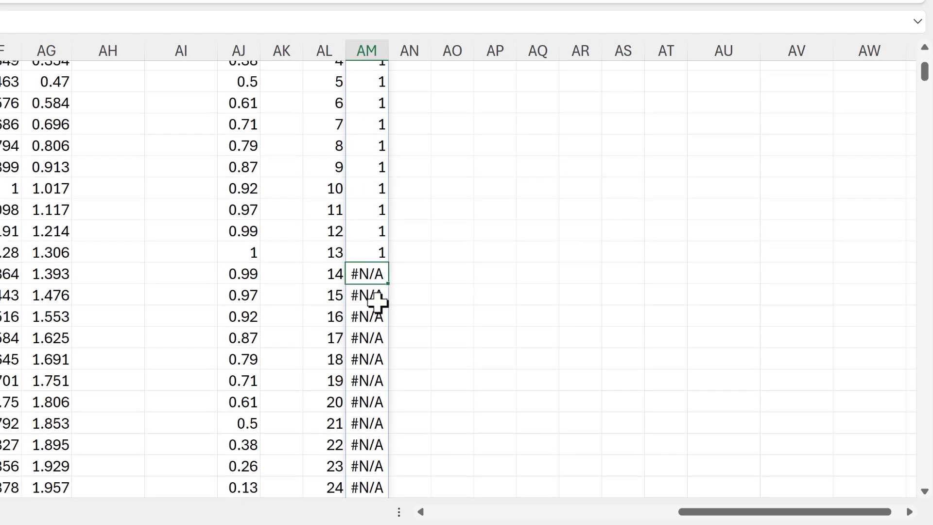
scroll(406, 253, "up", 1)
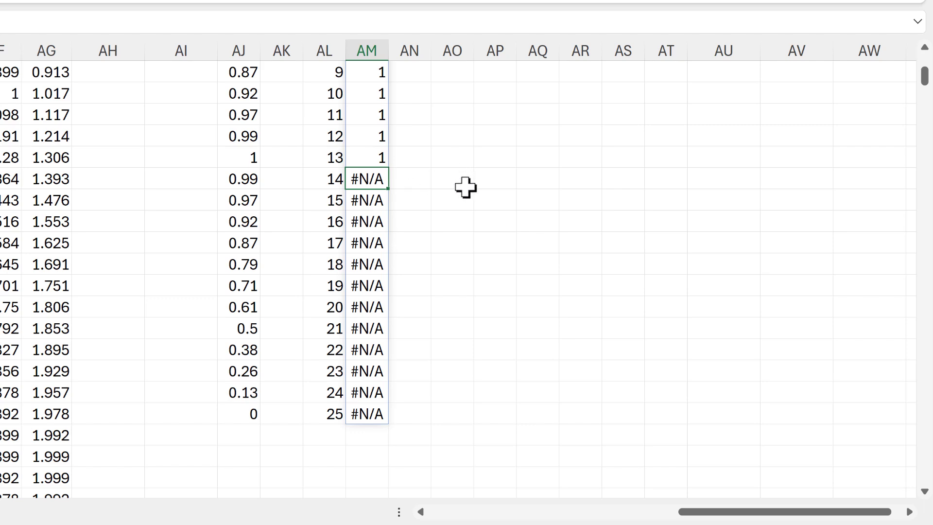
scroll(463, 190, "up", 4)
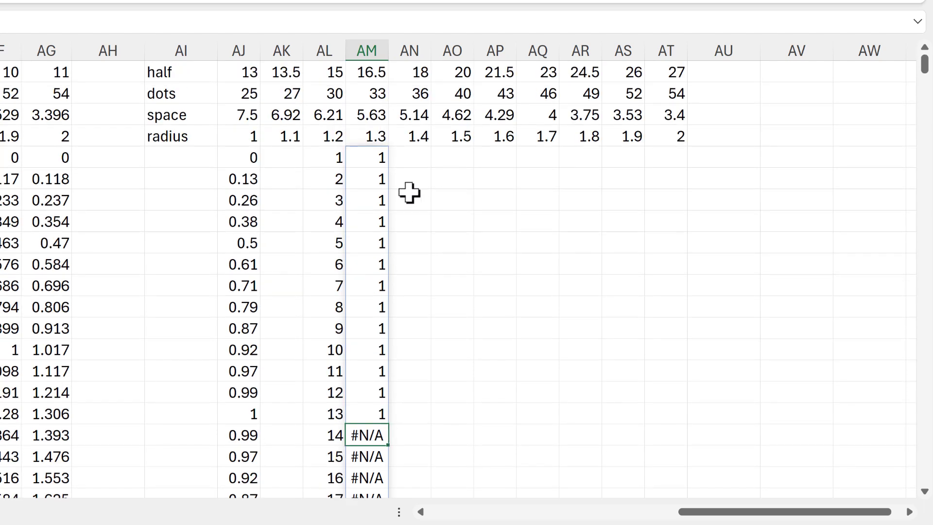
Wrap the SIN formula in AJ5 in an IF with the condition SEQUENCE(AJ2)<=AJ1
left_click(252, 157)
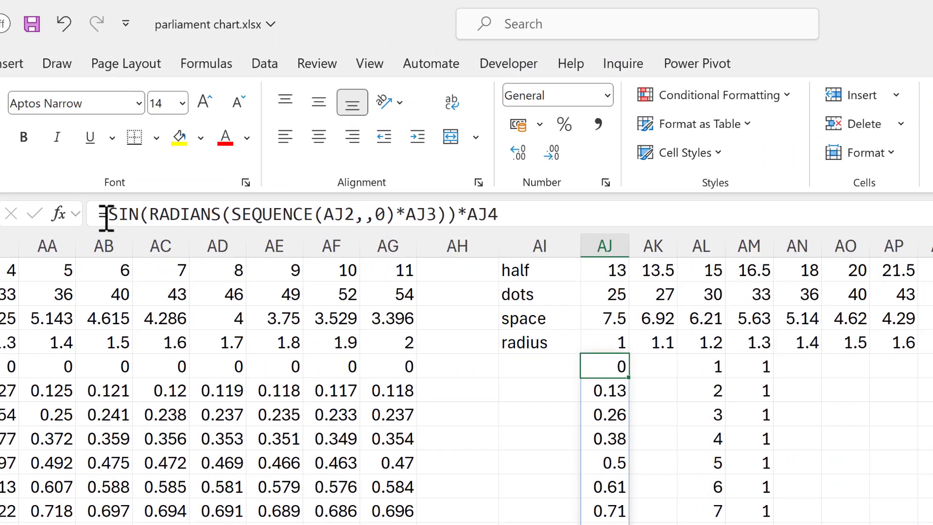
left_click(106, 216)
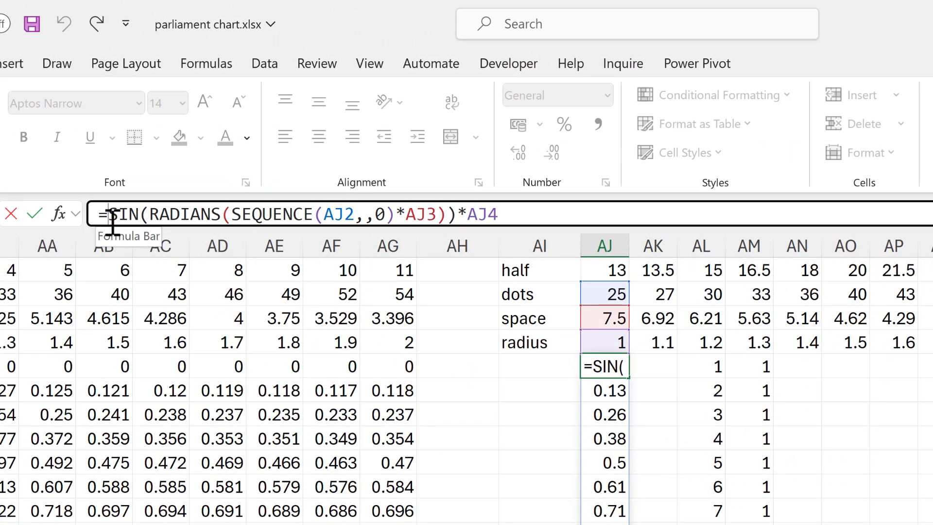
type("if")
key("Tab")
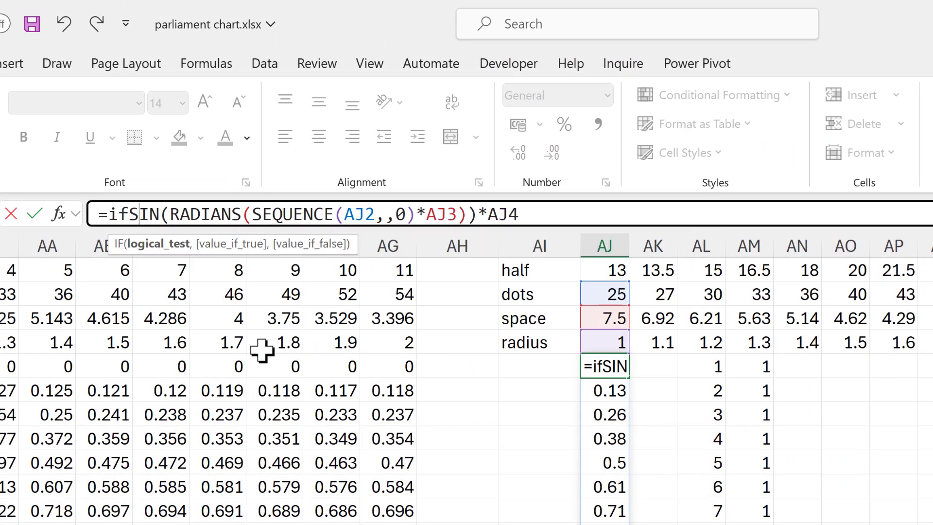
type("seque")
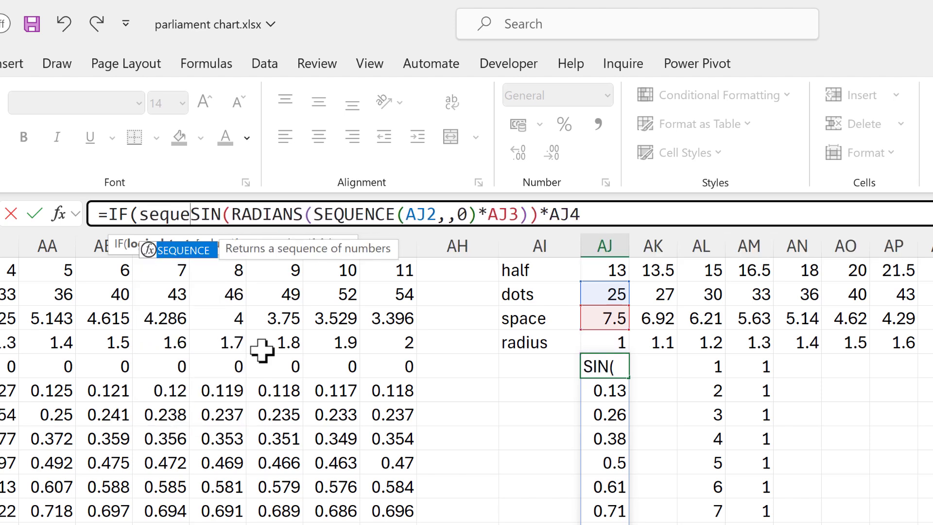
key("Tab")
left_click(621, 295)
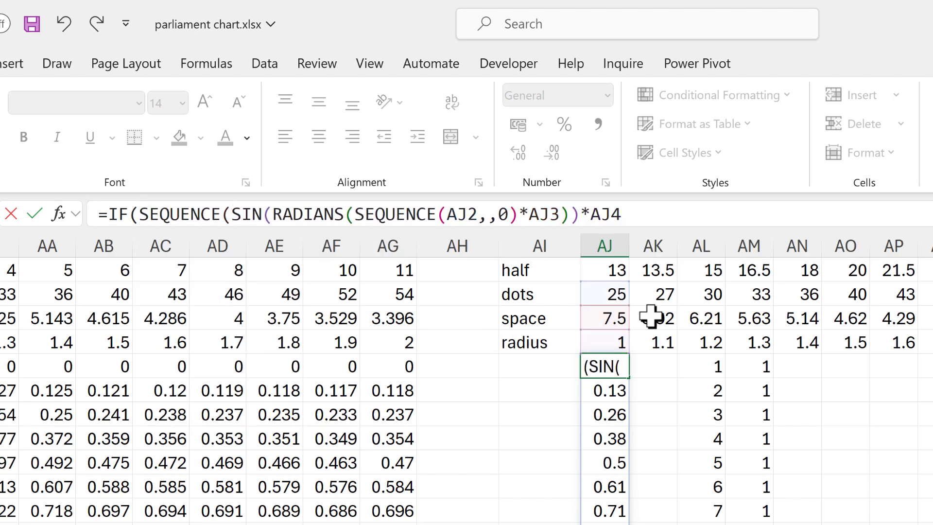
type(")<=")
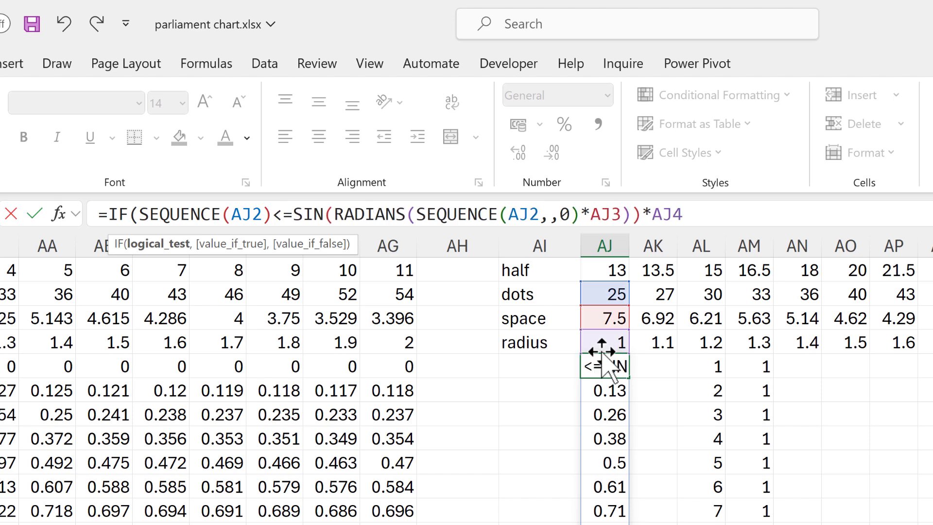
left_click(593, 272)
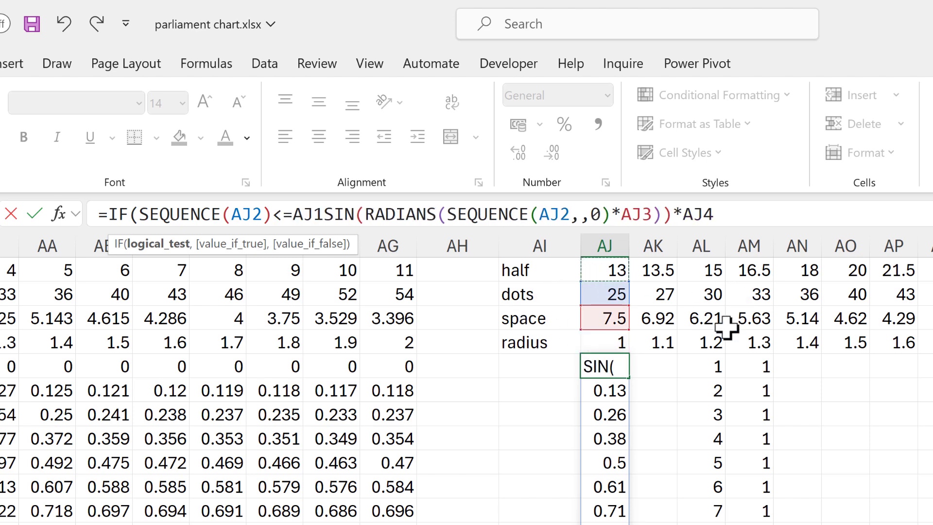
type(",")
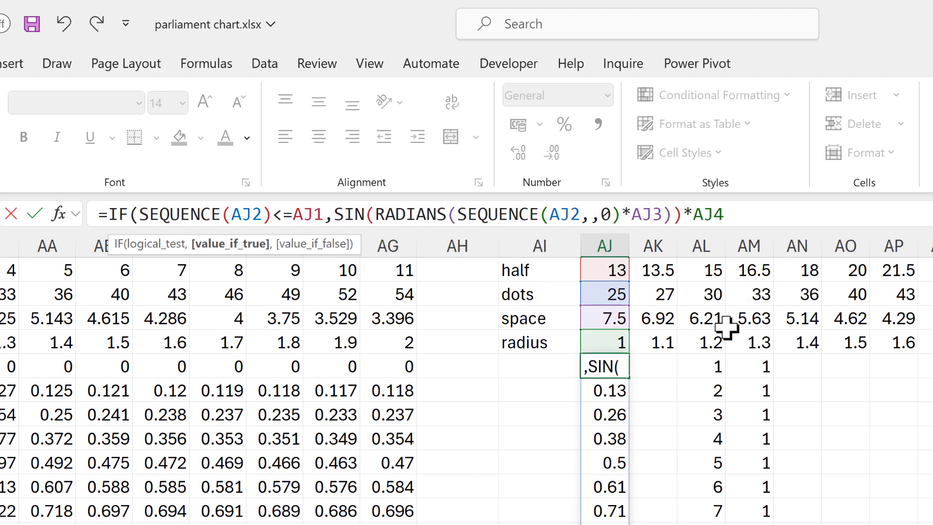
Complete the IF in AJ5, keeping the SIN expression as the true result and NA() as the false result
left_click(334, 214)
left_click_drag(430, 214, 744, 212)
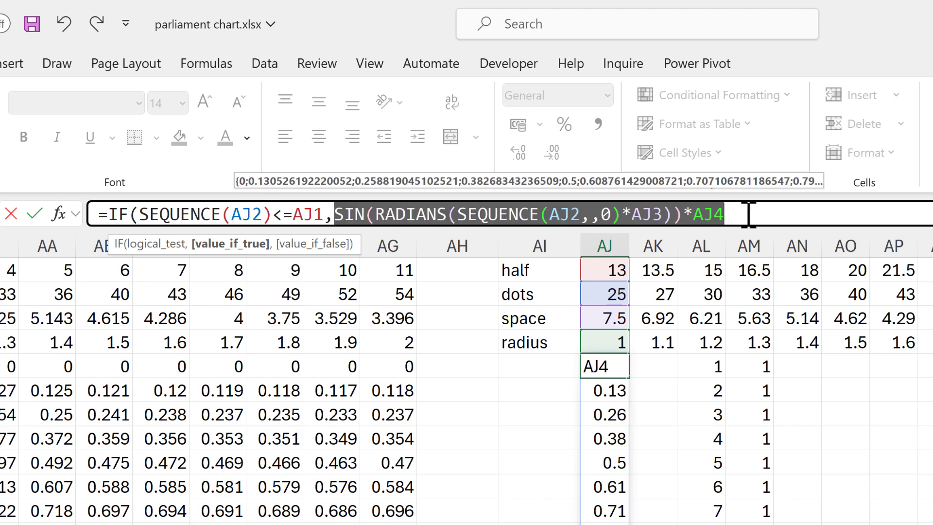
left_click(785, 212)
type(",")
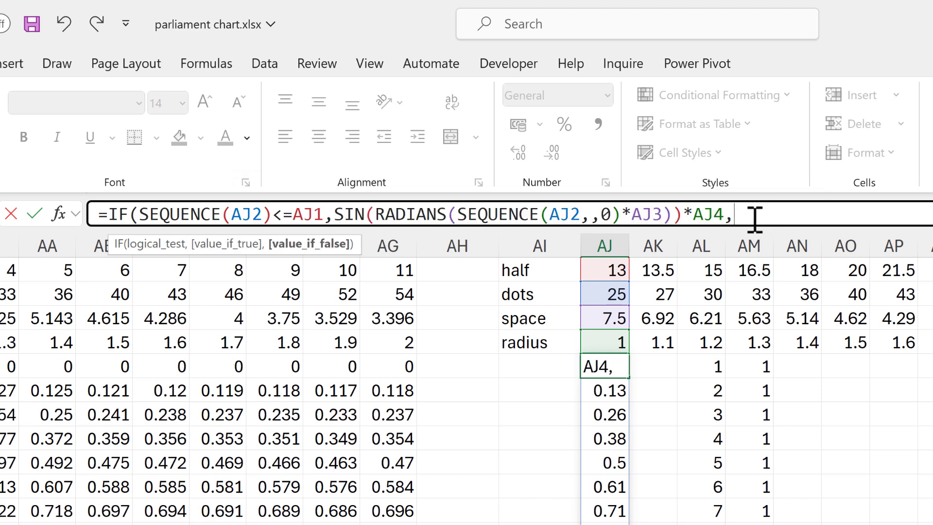
type("NA(")
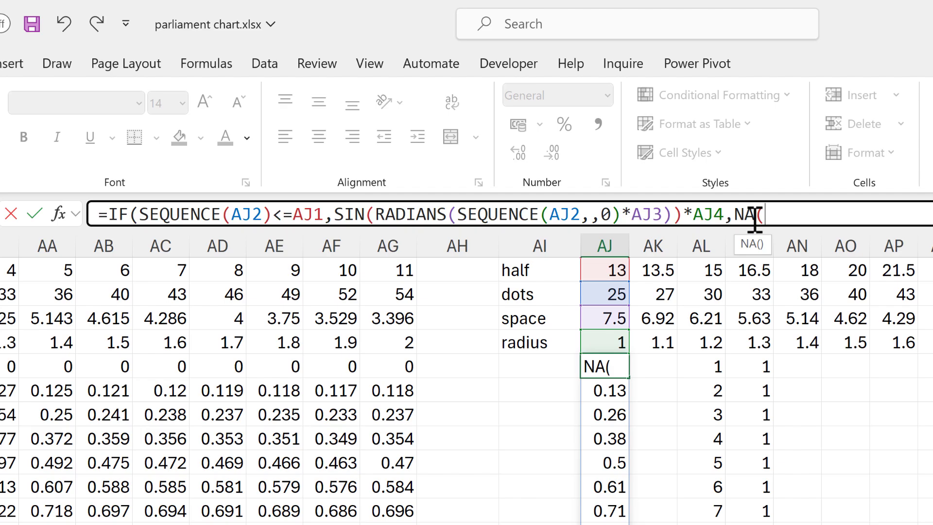
type("))")
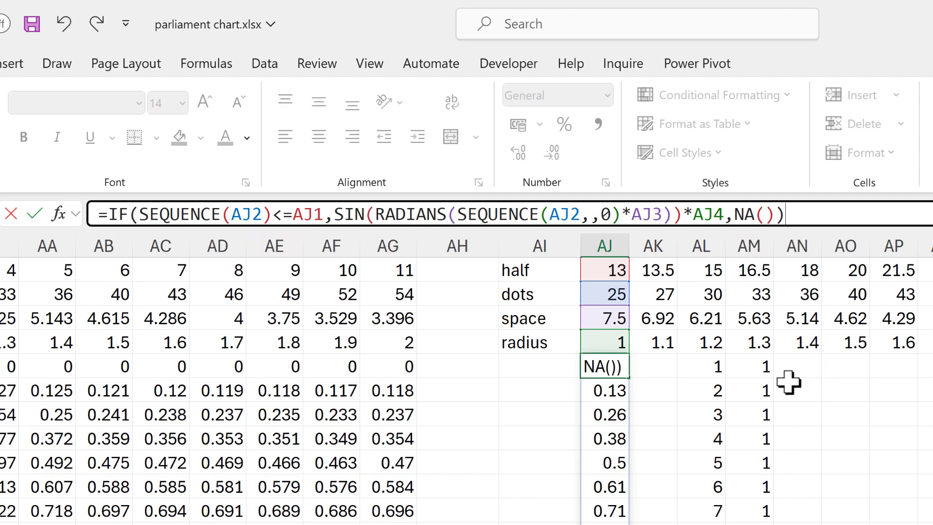
key("Return")
Delete the test formulas in AL5:AM5 and check the first arc's results in column AJ
left_click_drag(712, 369, 729, 369)
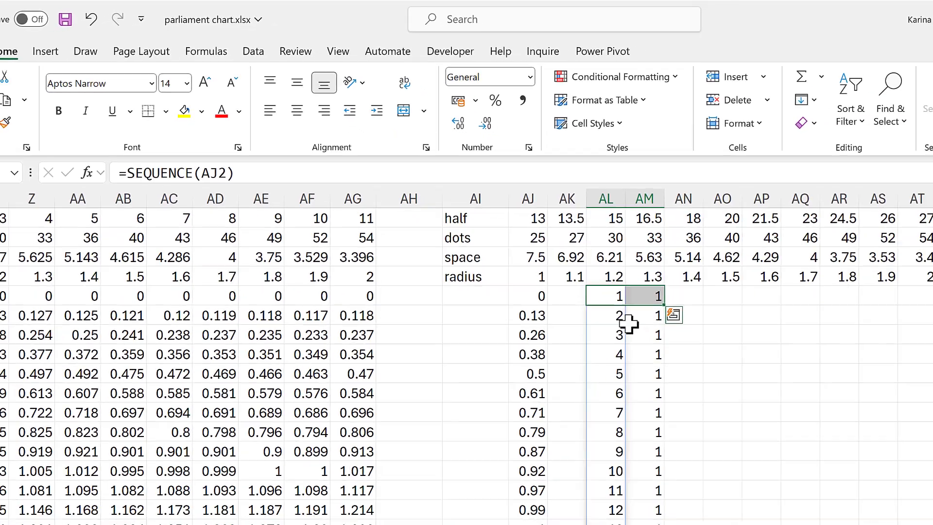
key("Delete")
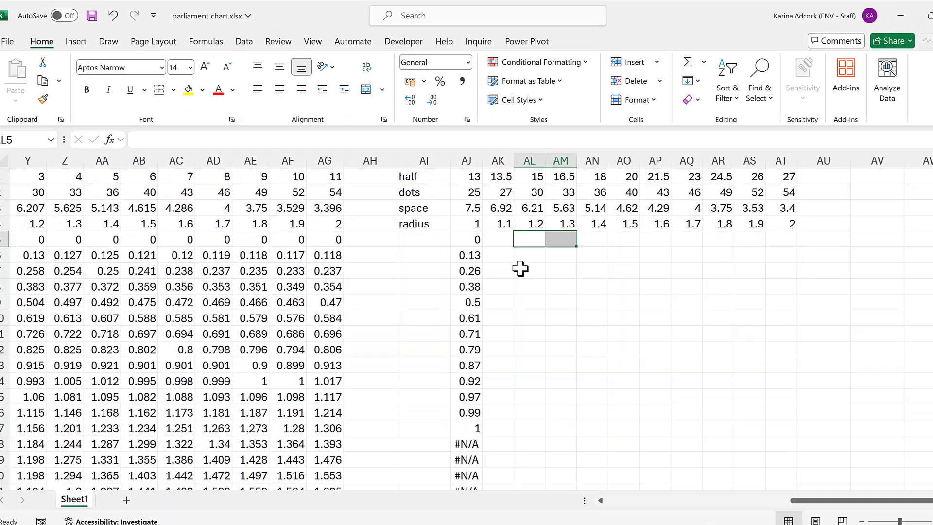
scroll(464, 261, "down", 2)
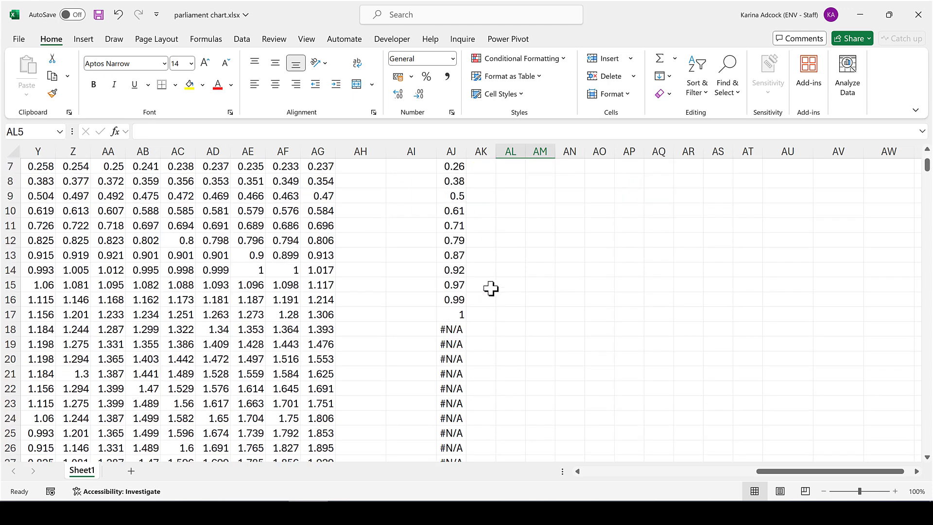
left_click(491, 288)
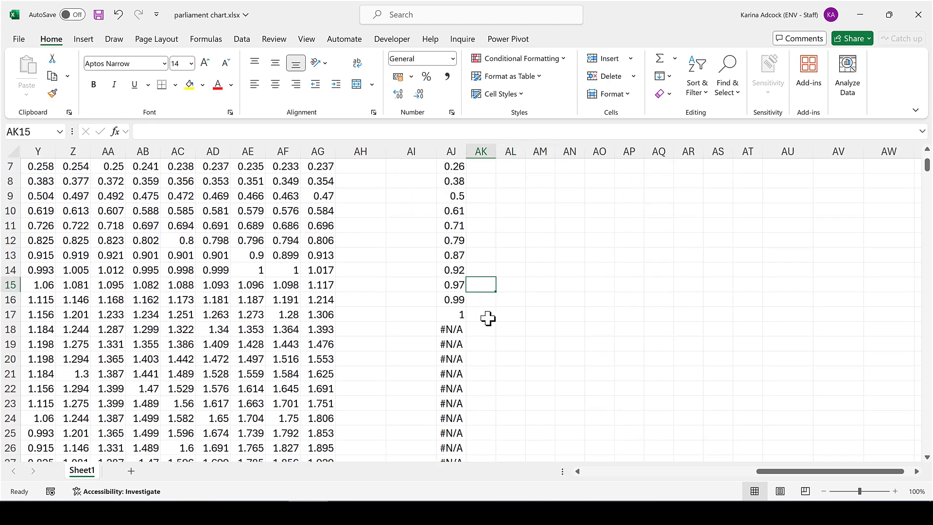
scroll(487, 287, "down", 4)
Fill the AJ5 IF formula across to AT5 for the remaining arcs
scroll(486, 280, "up", 6)
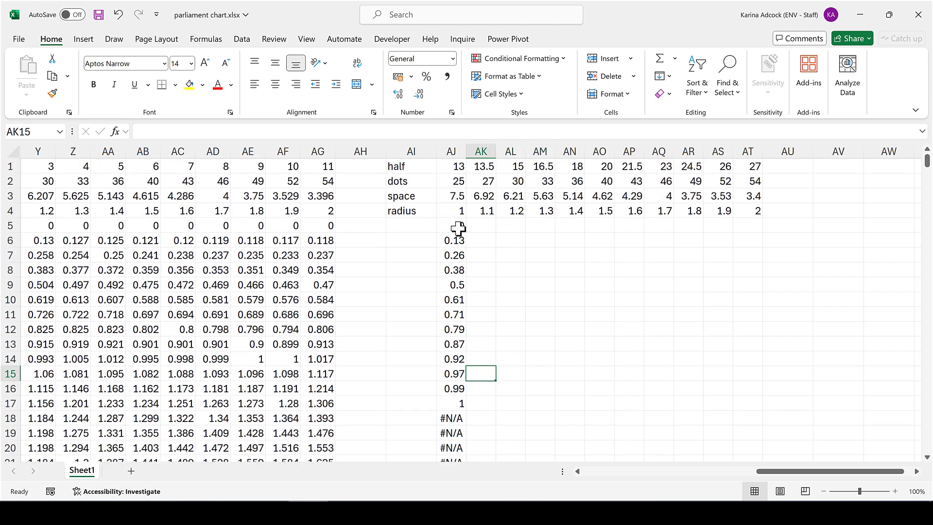
left_click(454, 227)
left_click_drag(465, 232, 759, 232)
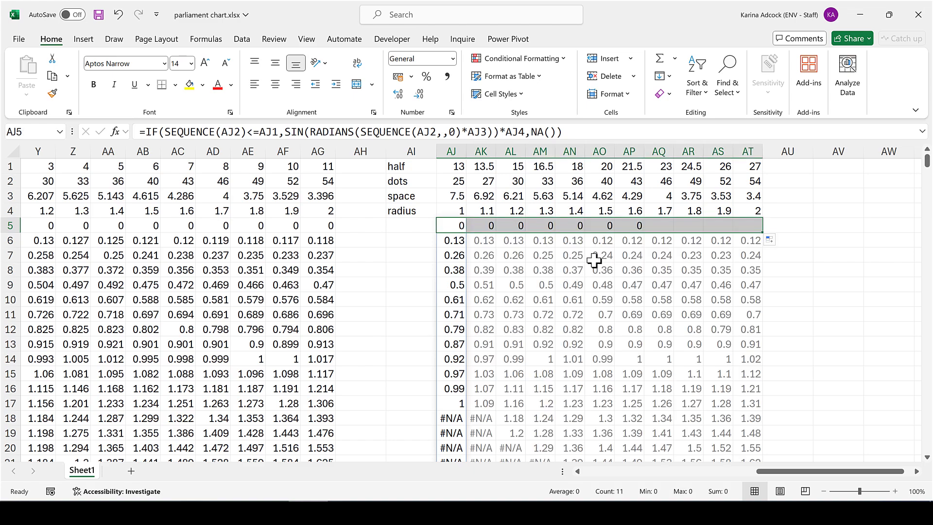
Review where the coordinates change to #N/A in each arc's column from AJ to AT
left_click(598, 259)
scroll(625, 277, "down", 3)
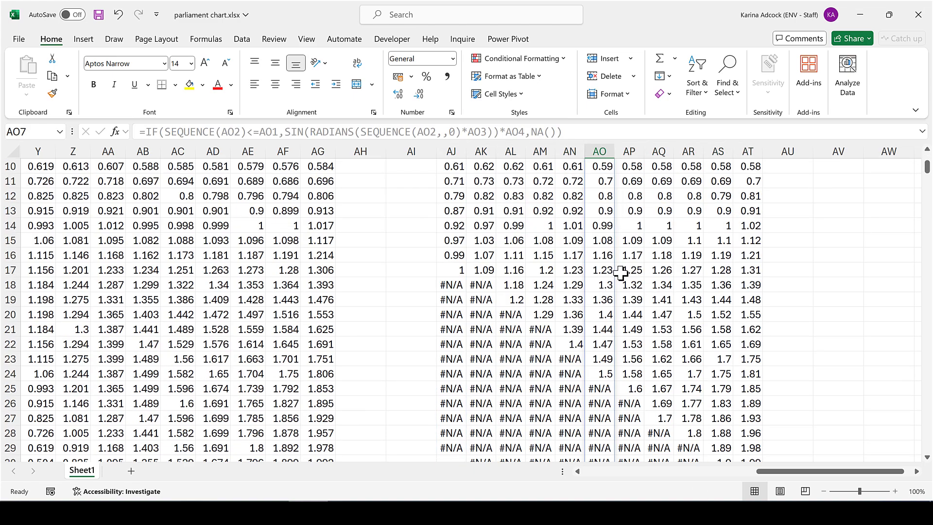
scroll(620, 232, "down", 2)
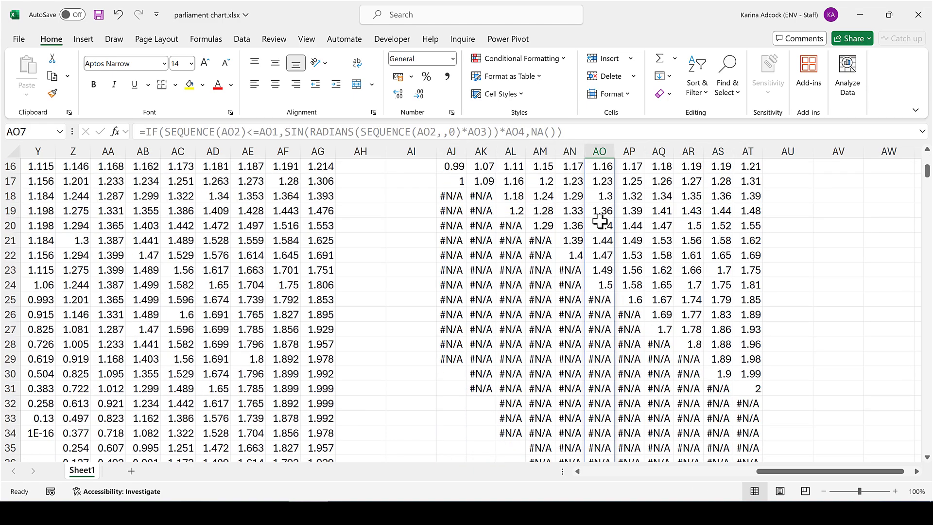
scroll(746, 300, "down", 3)
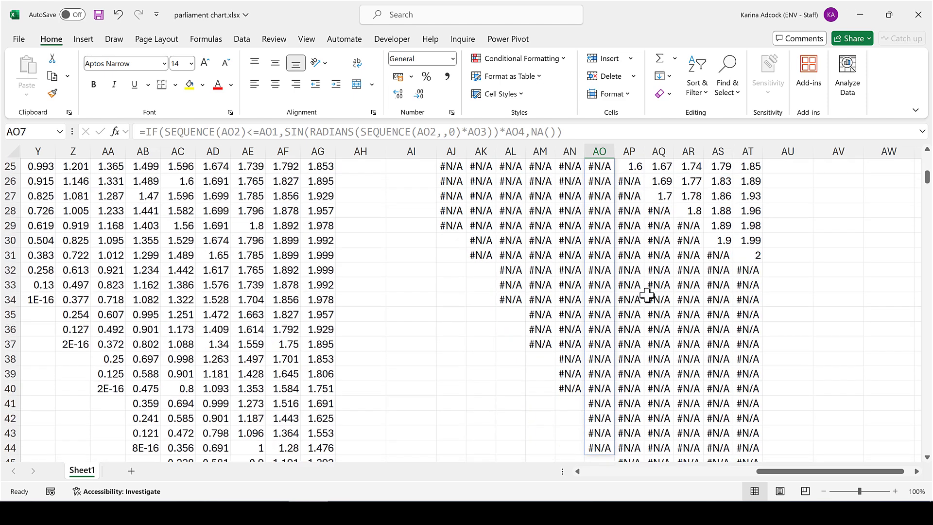
scroll(646, 295, "down", 6)
scroll(645, 296, "up", 10)
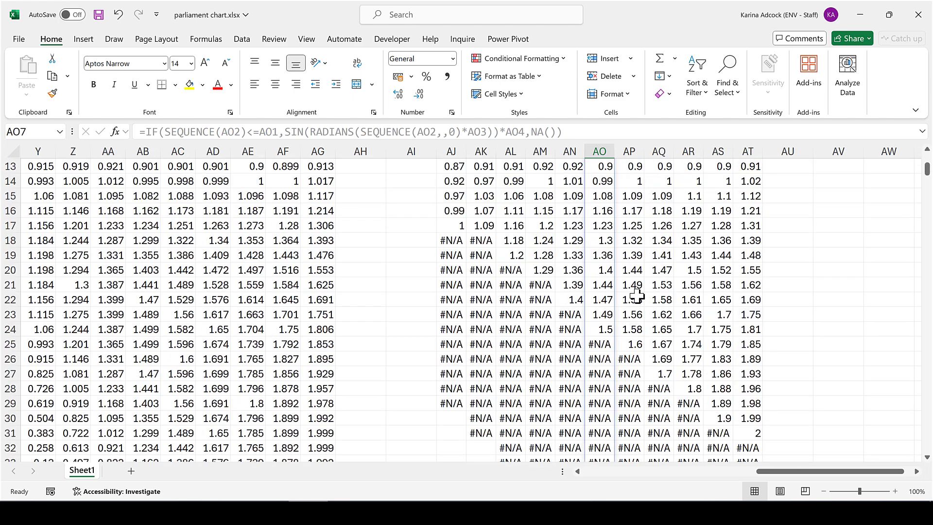
scroll(637, 296, "up", 4)
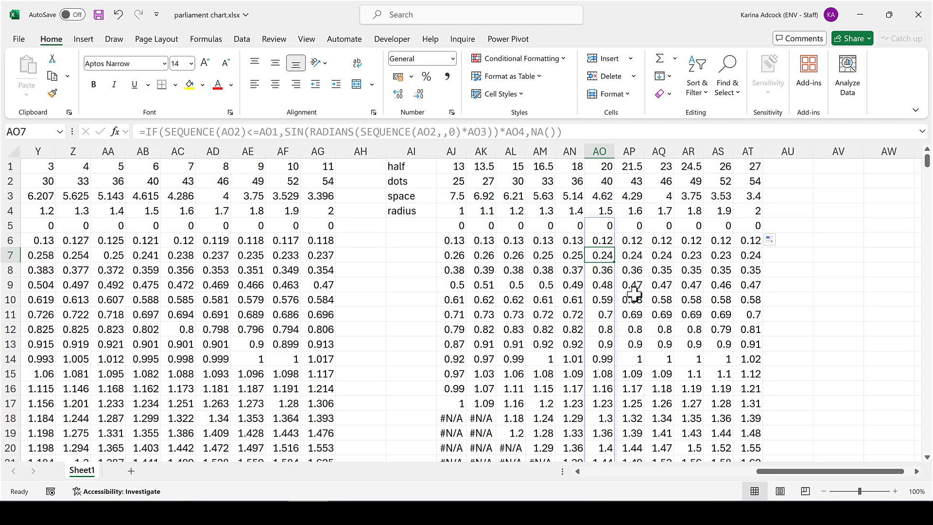
Insert a blank column U after the Y-values column and enter R as its header in U2
left_click(422, 224)
left_click_drag(777, 476, 675, 473)
right_click(491, 151)
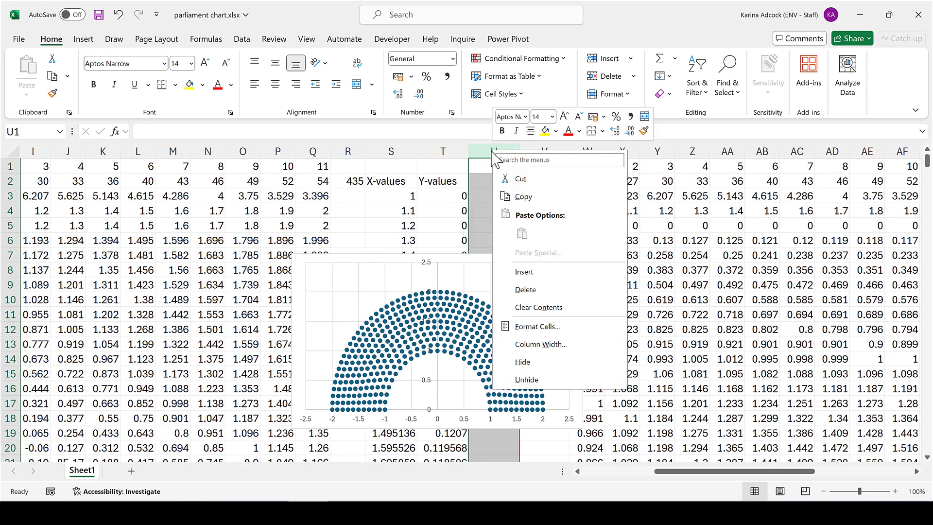
left_click(548, 273)
left_click(482, 180)
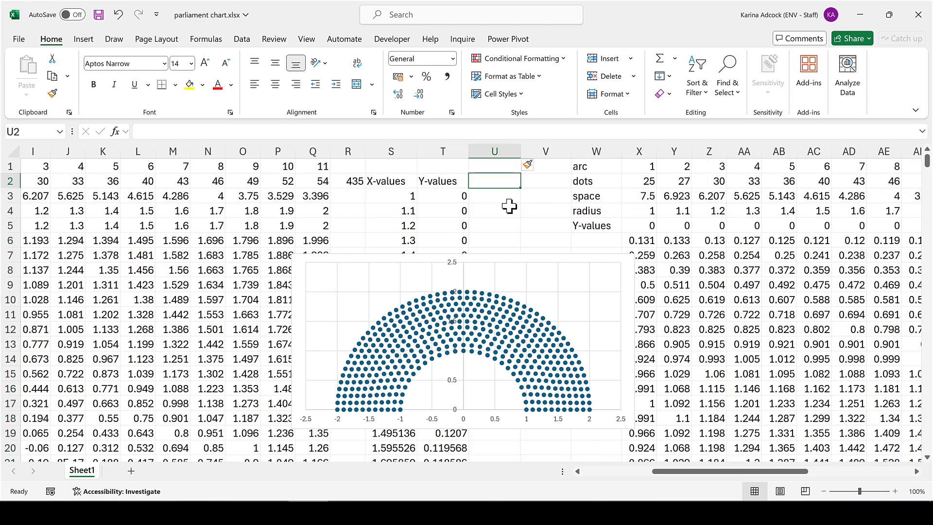
type("R")
key("Return")
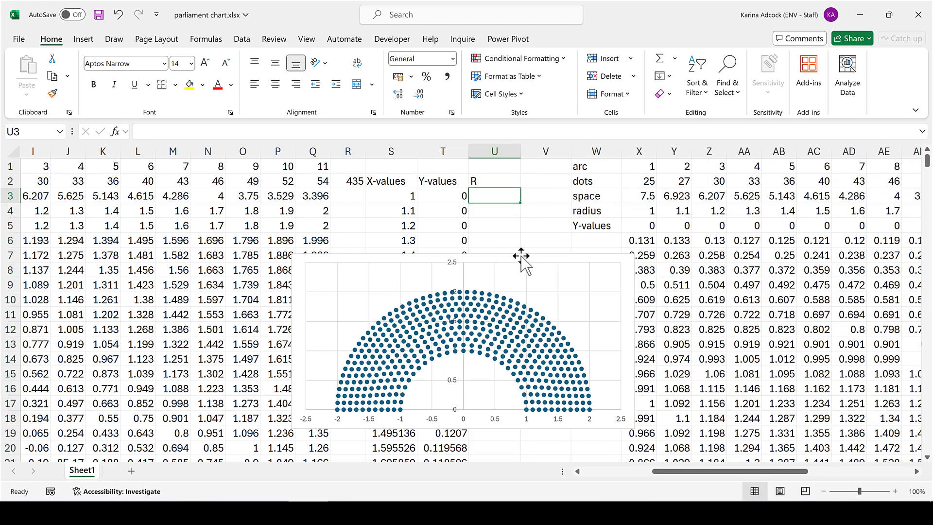
Move the chart clear of column U and start a TOCOL formula in U3 that references AK5:AU5
left_click(577, 298)
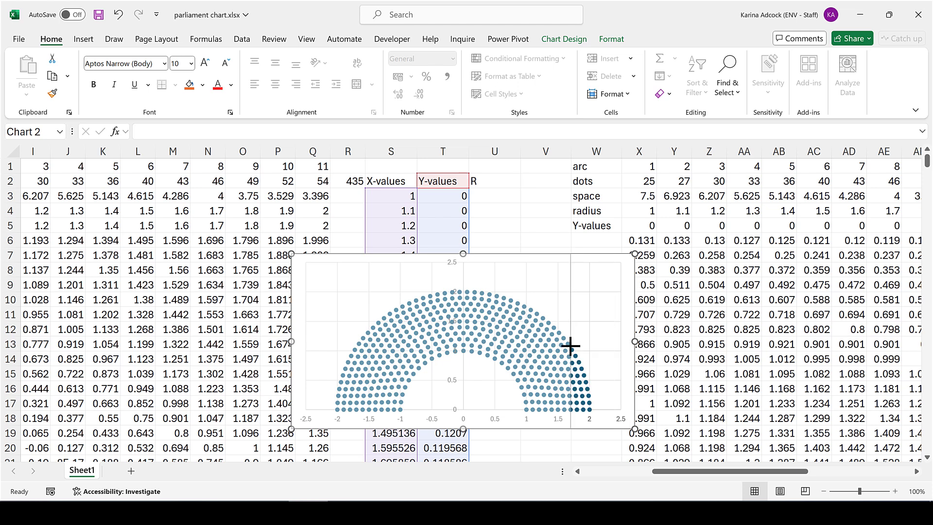
left_click_drag(569, 346, 229, 228)
left_click(484, 196)
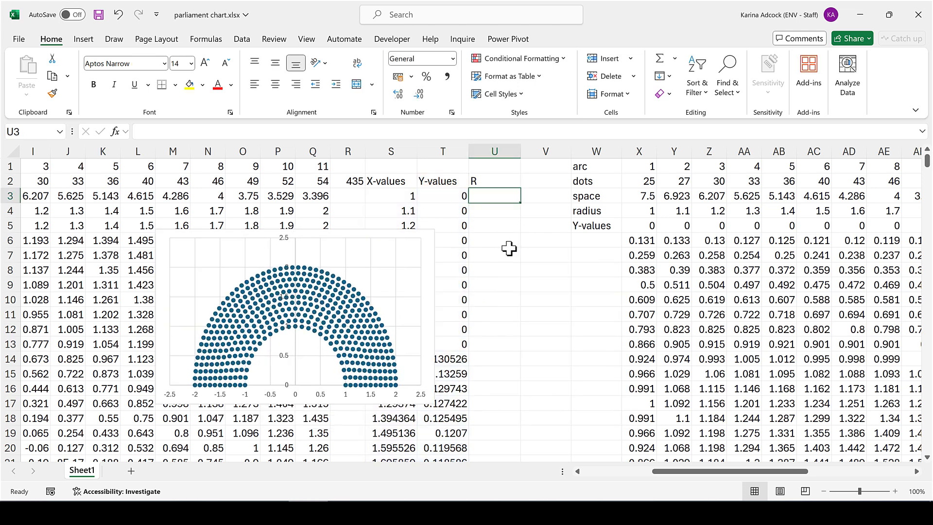
type("=tocol")
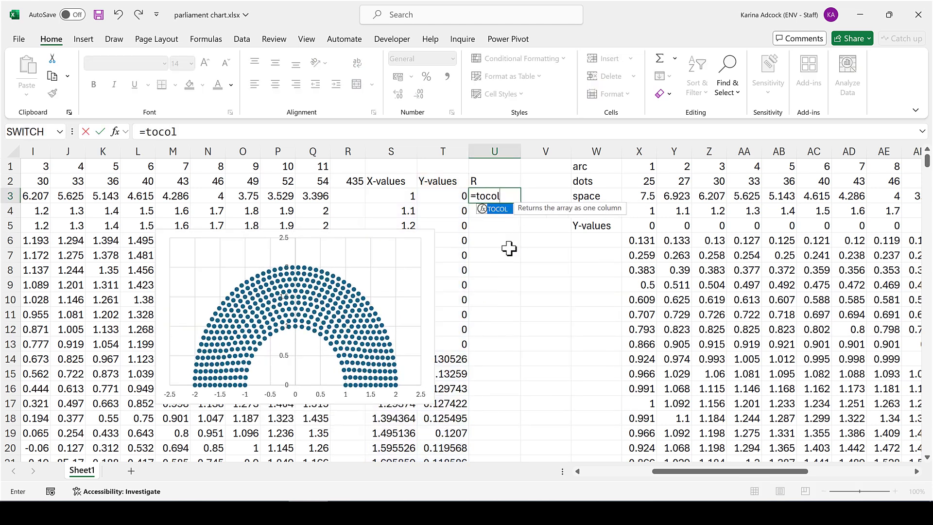
key("Tab")
left_click_drag(702, 471, 812, 472)
left_click_drag(563, 230, 849, 225)
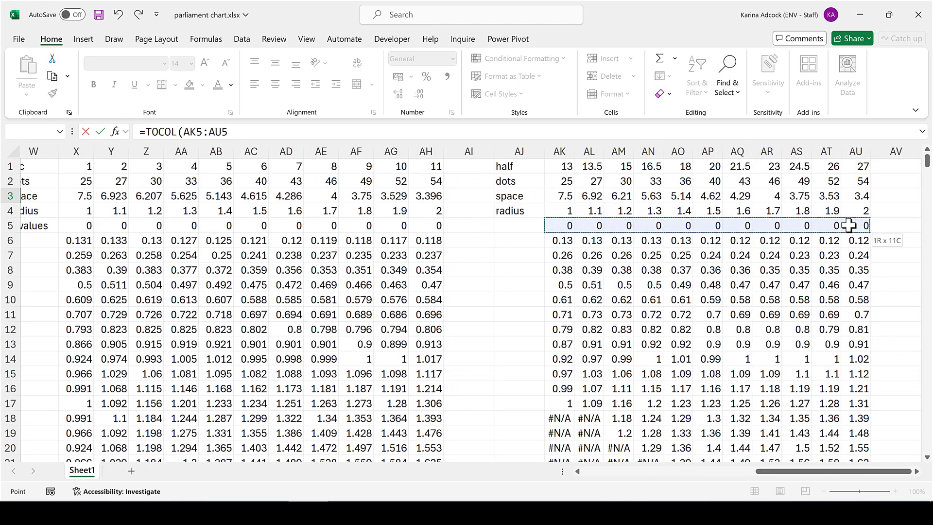
Extend the TOCOL range in U3 to AK5:AU100, set its ignore argument to 1 and complete the formula
left_click(259, 138)
key("BackSpace")
type("10")
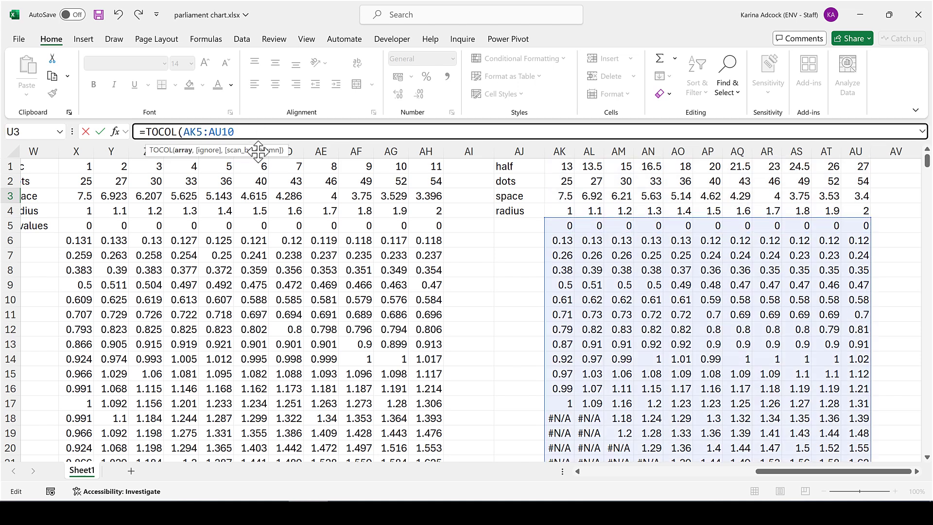
type("0,")
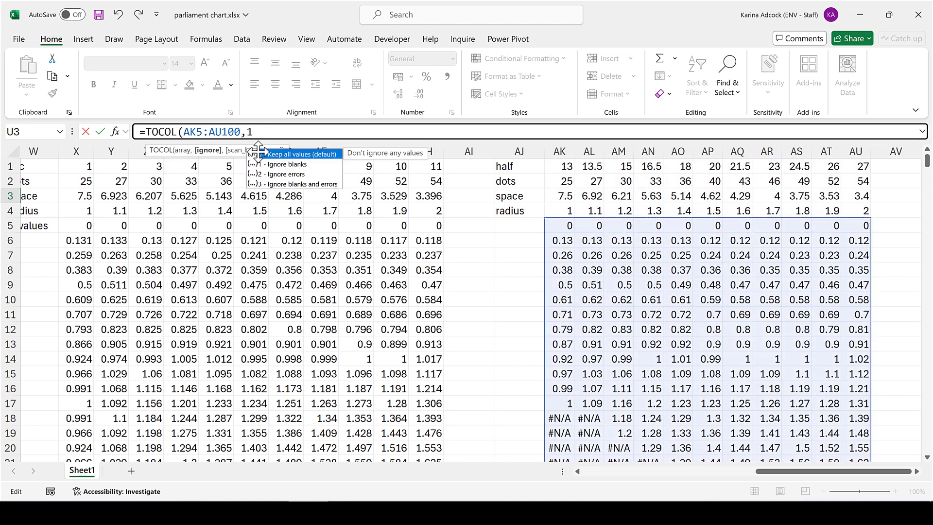
type("1)")
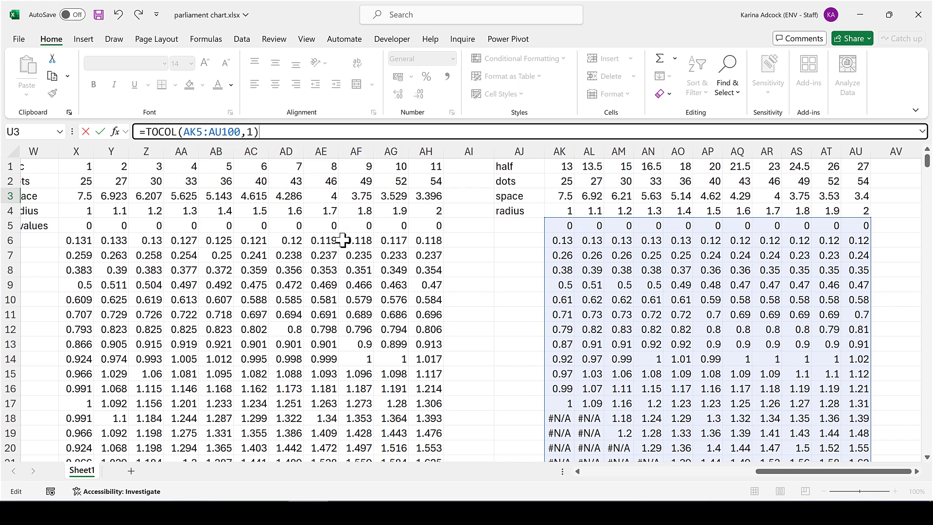
key("Return")
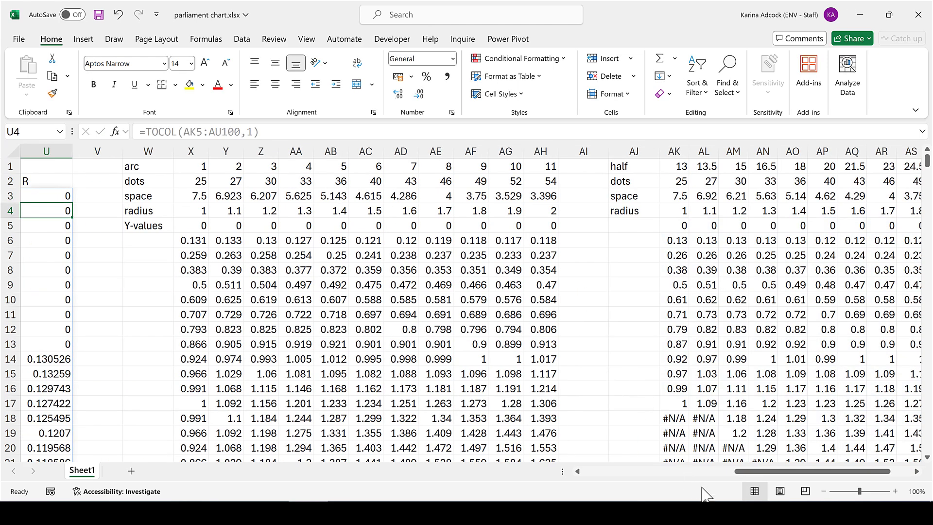
Add a second data series to the chart and set its X values to S3:S437
left_click_drag(736, 470, 648, 469)
left_click_drag(239, 232, 281, 220)
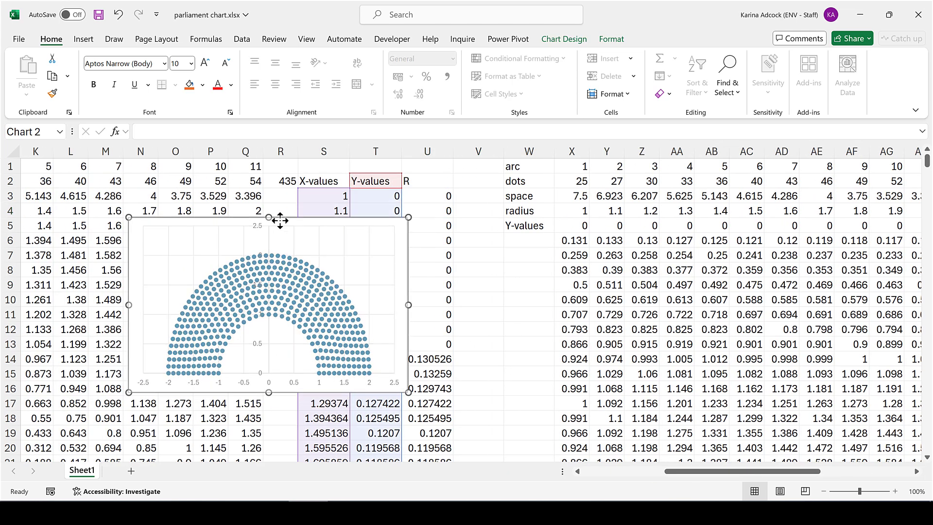
right_click(284, 219)
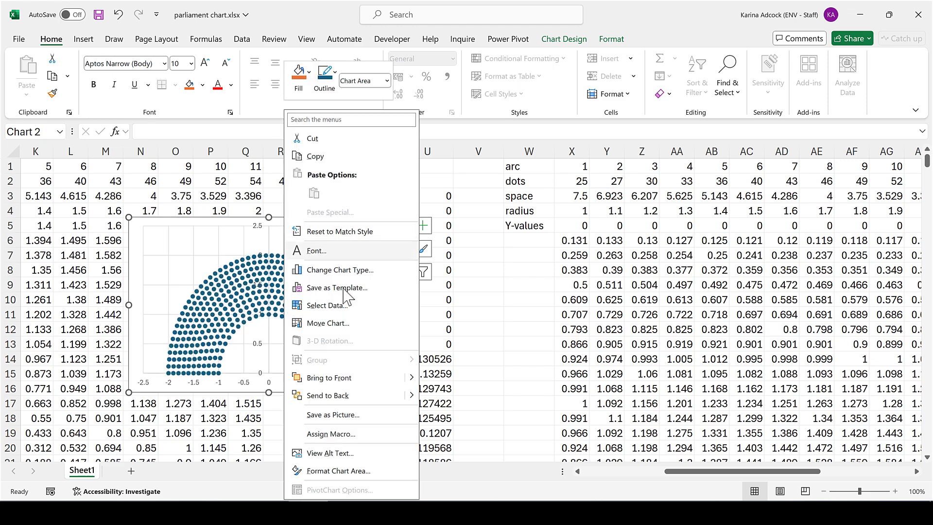
left_click(348, 305)
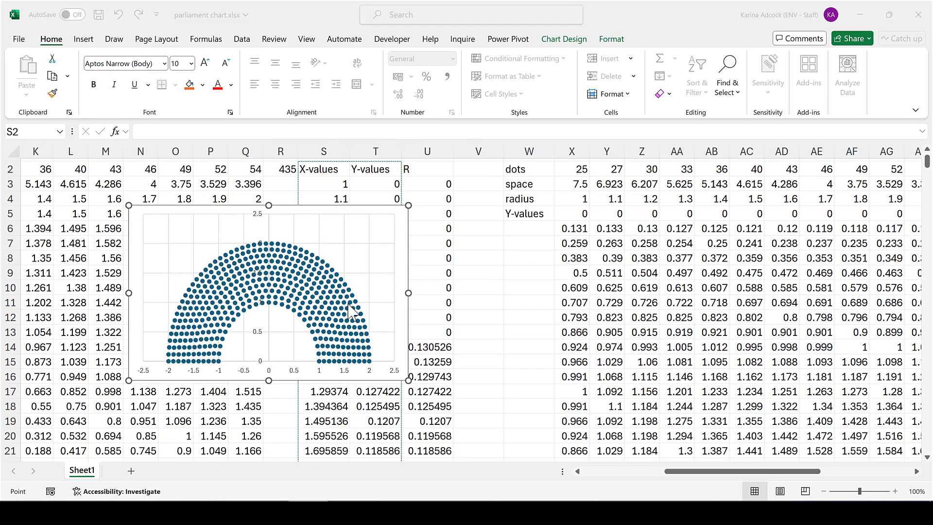
left_click(343, 255)
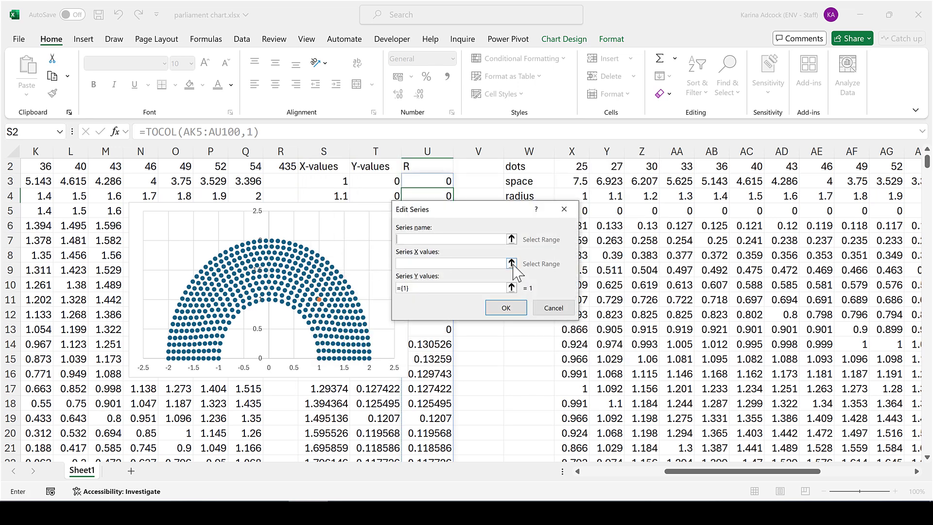
left_click(511, 264)
left_click(324, 183)
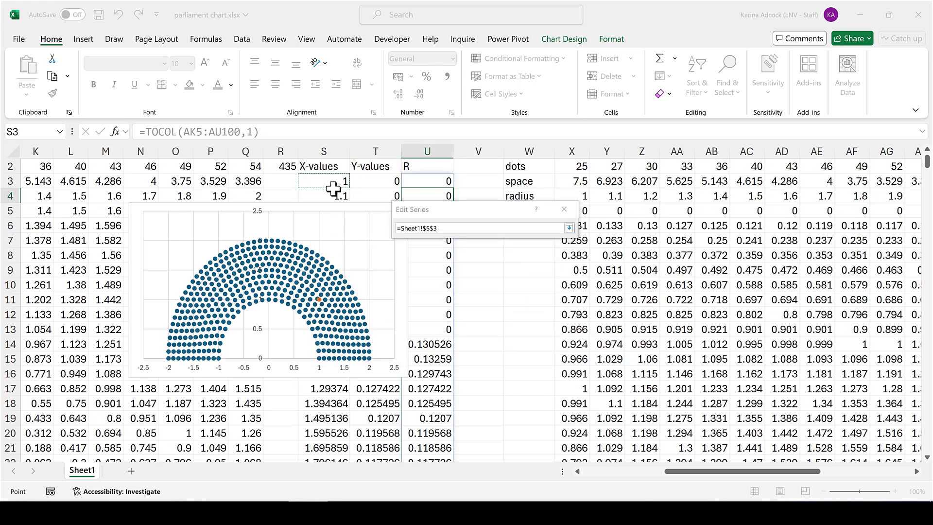
key("ctrl+shift+Down")
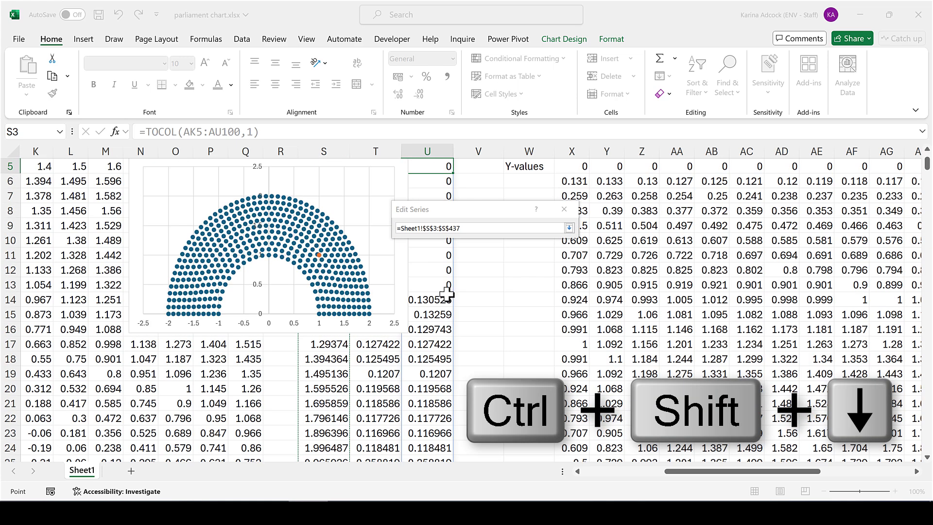
left_click(569, 228)
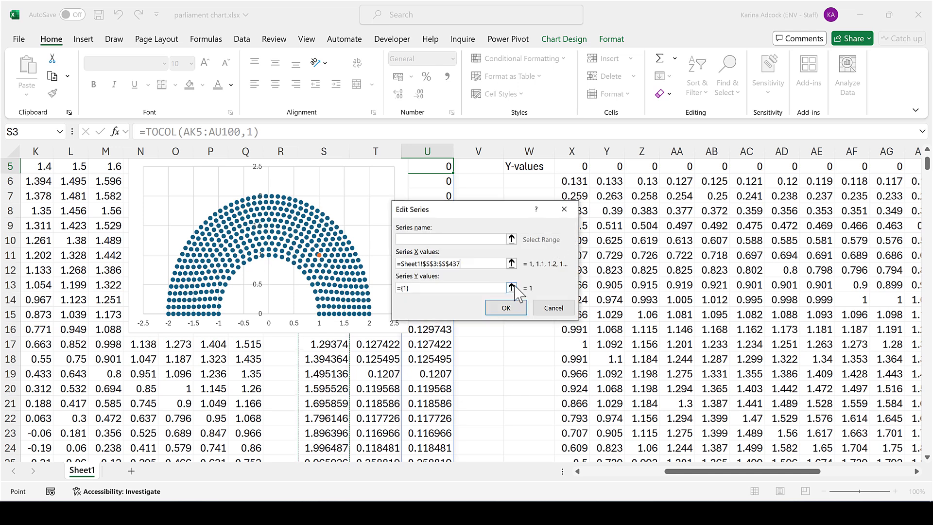
Set the new series' Y values to U3:U437 and apply the data source changes to the chart
left_click(511, 288)
scroll(502, 282, "up", 2)
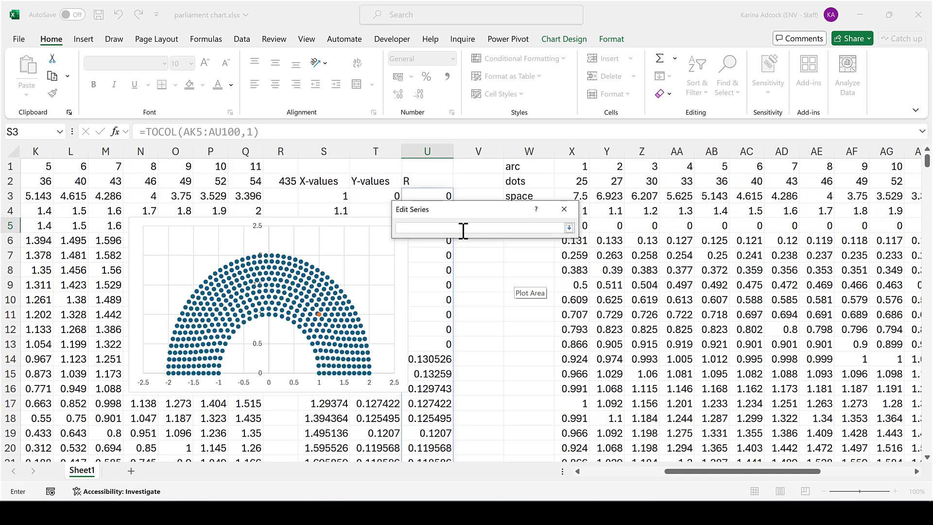
left_click(422, 196)
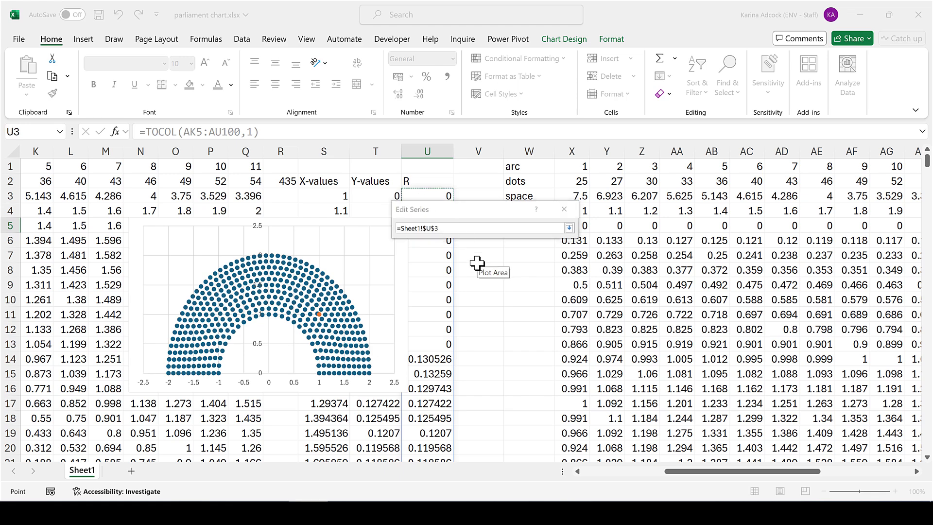
key("ctrl+shift+Down")
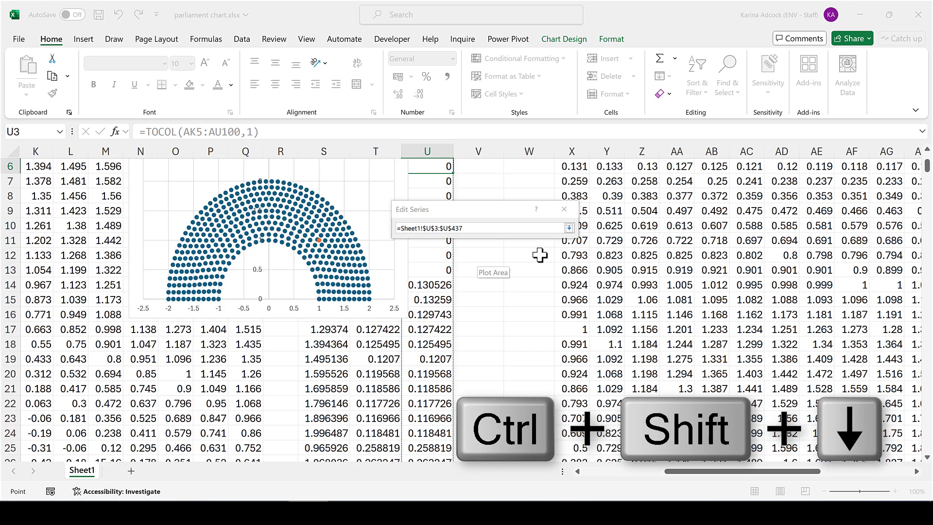
left_click(569, 228)
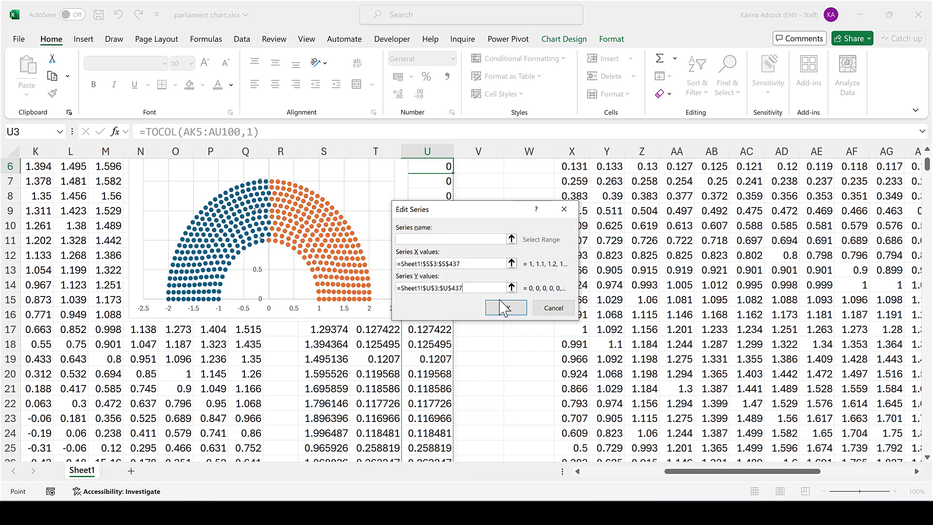
left_click(505, 309)
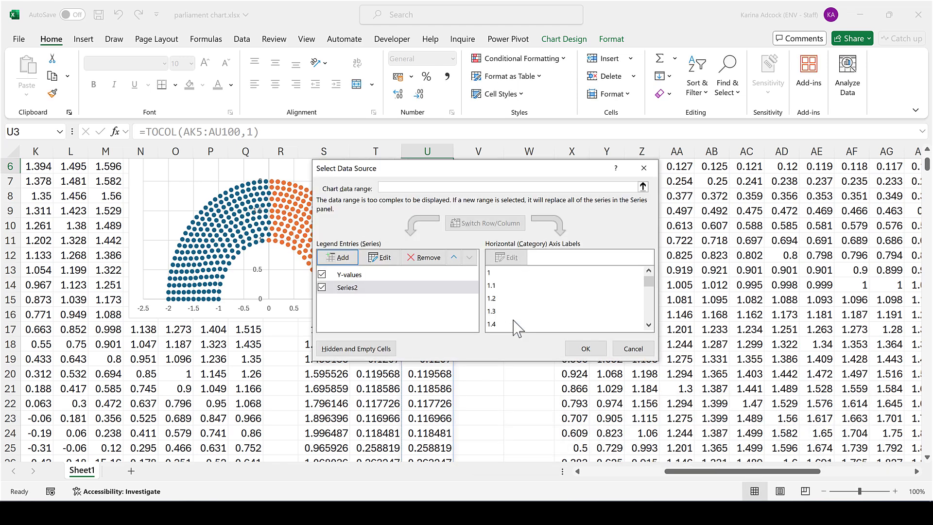
left_click(586, 350)
left_click(508, 289)
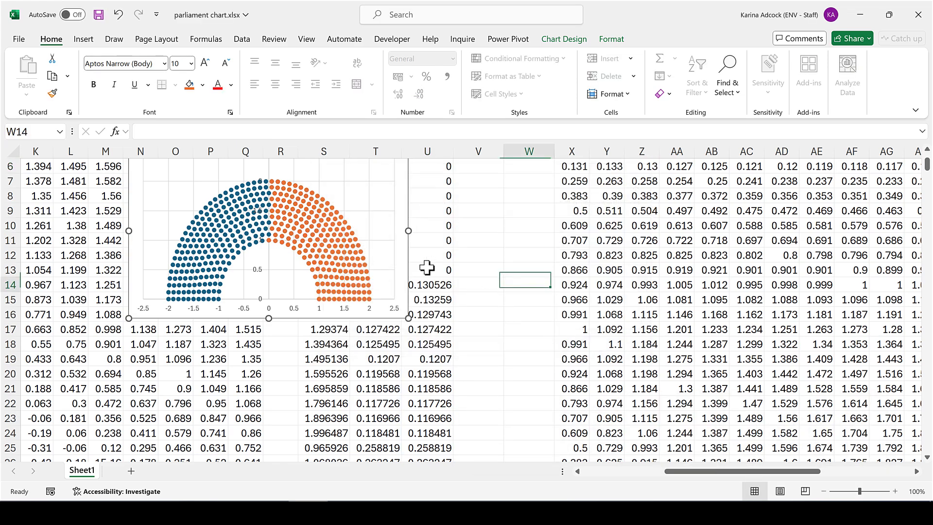
Move the chart across the sheet to the half-arc table, below its half, dots, space and radius rows
scroll(426, 272, "up", 2)
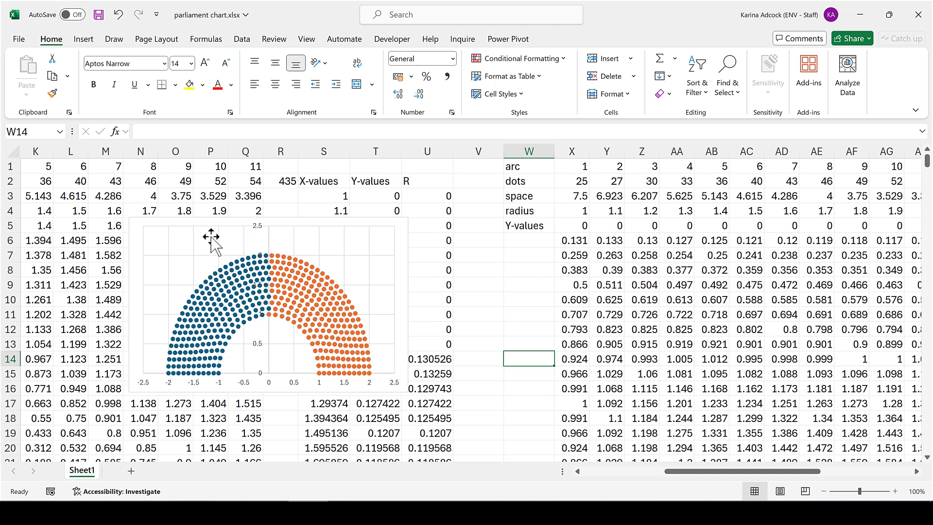
left_click_drag(204, 223, 650, 248)
left_click(914, 475)
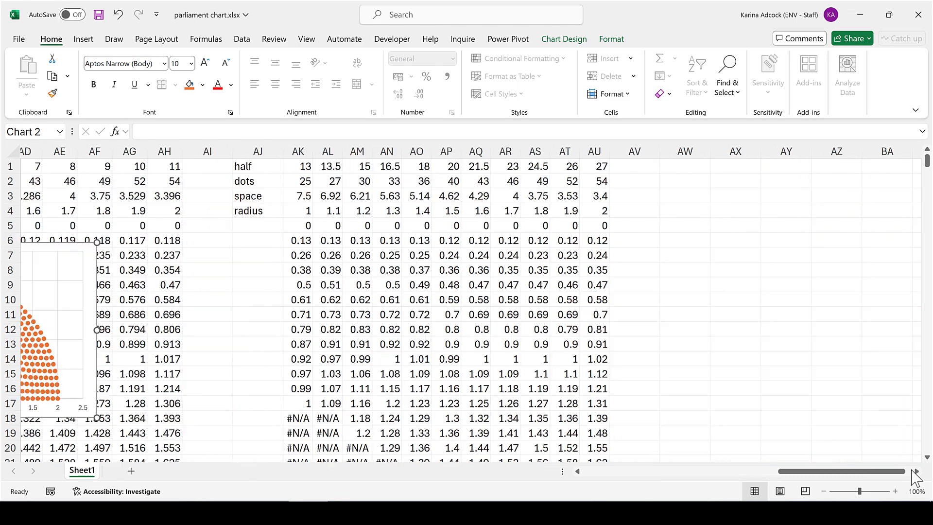
left_click_drag(870, 477, 733, 479)
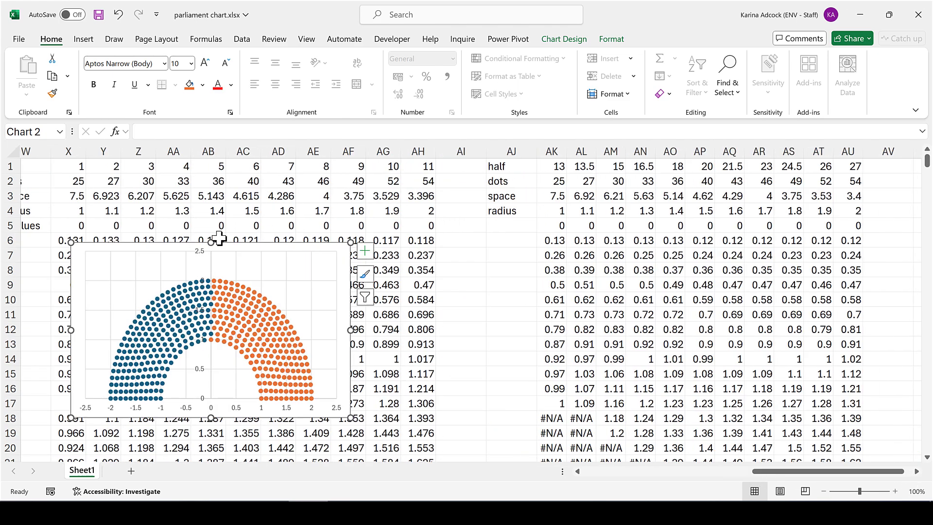
left_click_drag(223, 245, 712, 256)
left_click(916, 471)
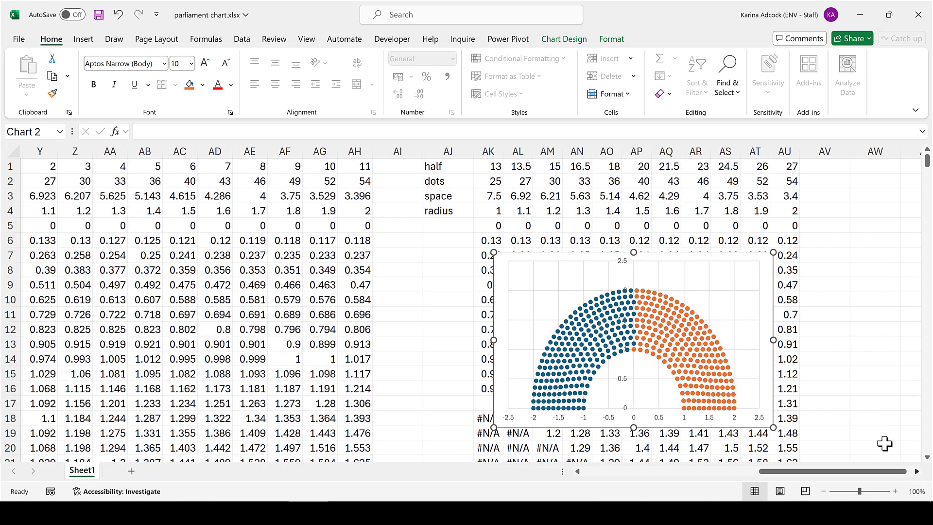
Replace the fractional half counts in AL1 and AN1 with the whole numbers 14 and 17
left_click(491, 165)
left_click(457, 146)
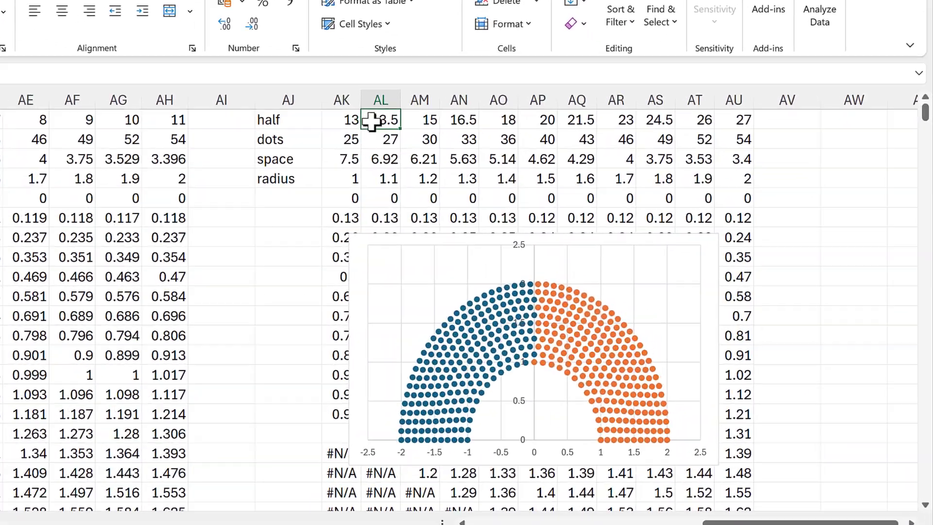
type("14")
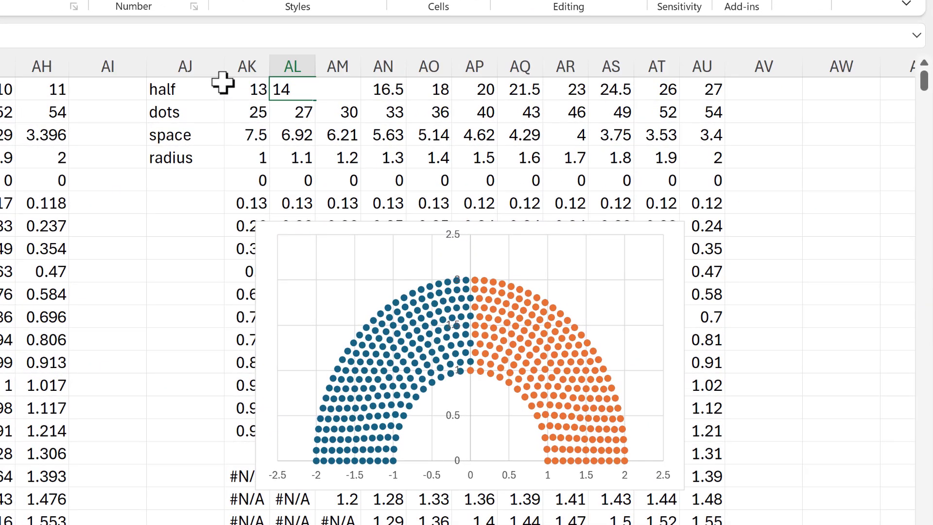
key("Tab")
key("Tab")
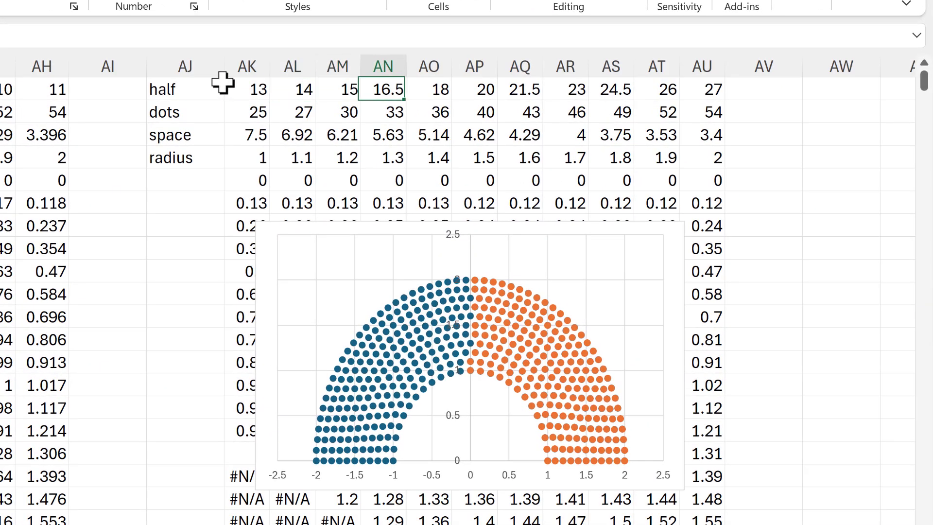
key("Tab")
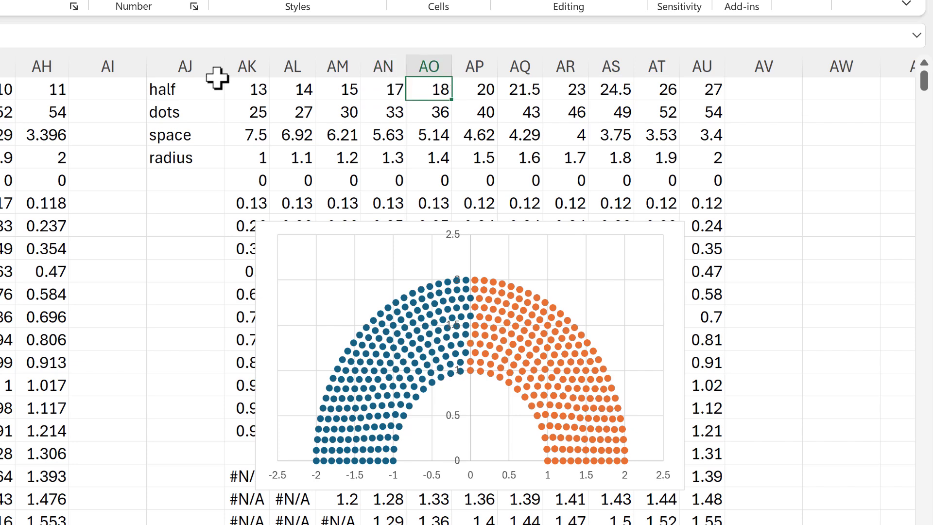
Round up the remaining fractional half counts by entering 22 in AQ1 and 25 in AS1
key("Tab")
key("Tab")
type("22")
key("Tab")
key("Tab")
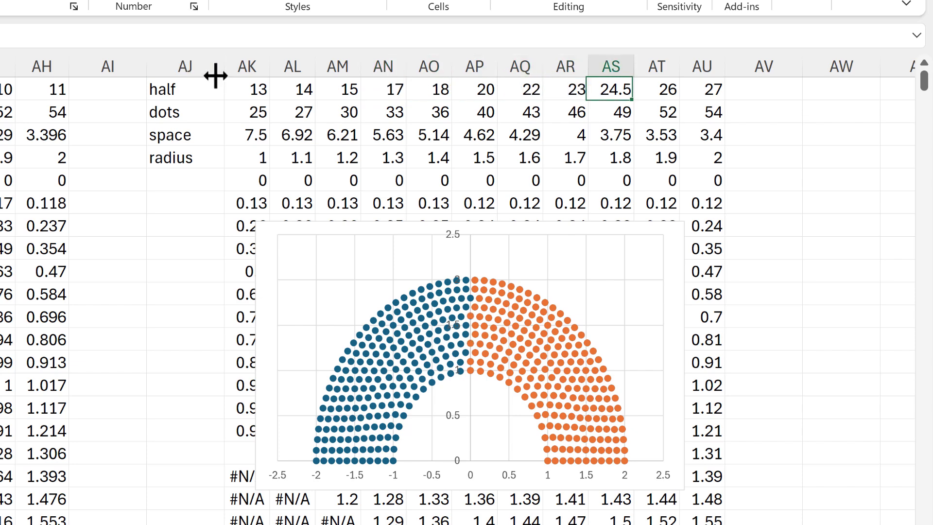
key("F2")
key("Escape")
type("25")
key("Tab")
key("Tab")
key("Tab")
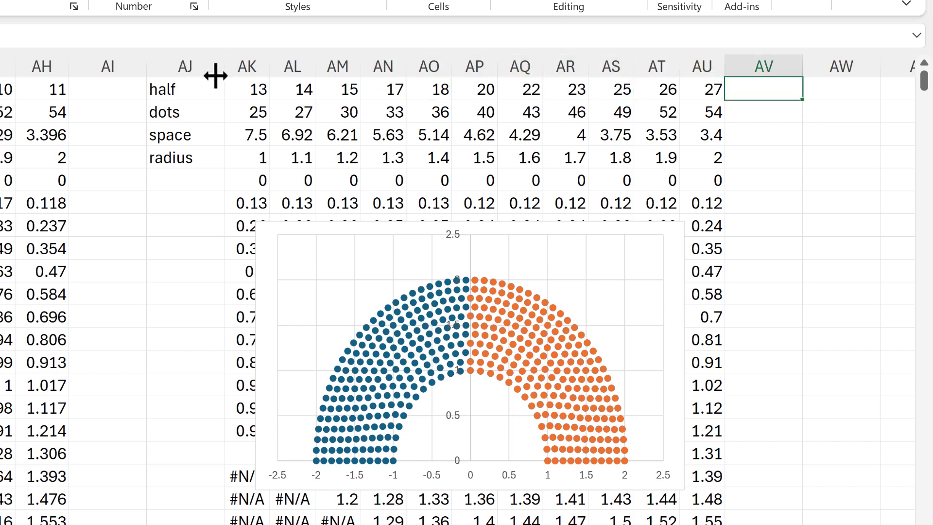
Total the half counts AK1:AU1 with a SUM formula in AV1 and enter the target number 218 in AI1
type("=sum(")
left_click(245, 88)
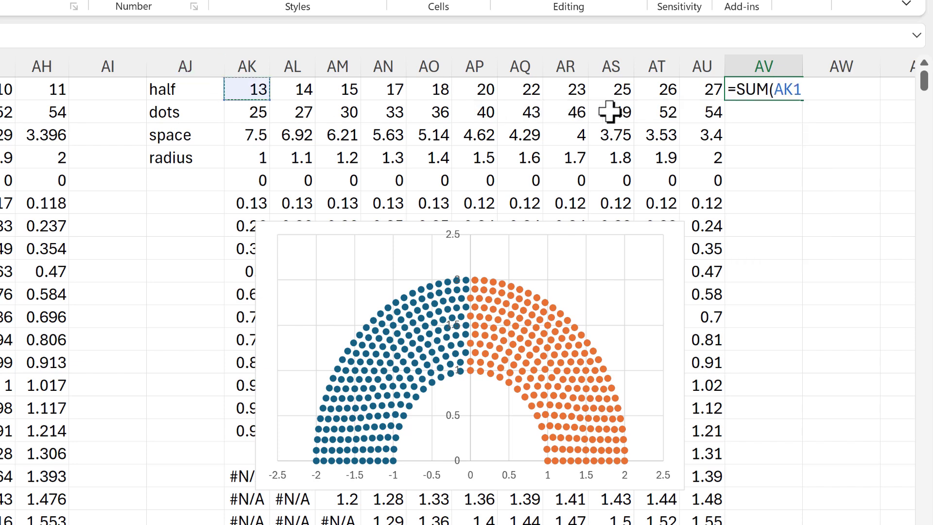
left_click_drag(610, 111, 709, 93)
key("Return")
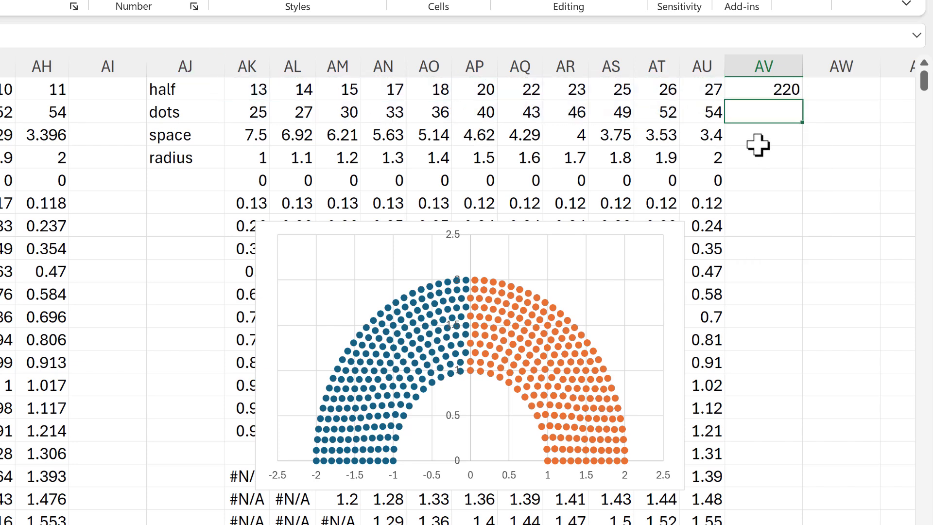
left_click(131, 87)
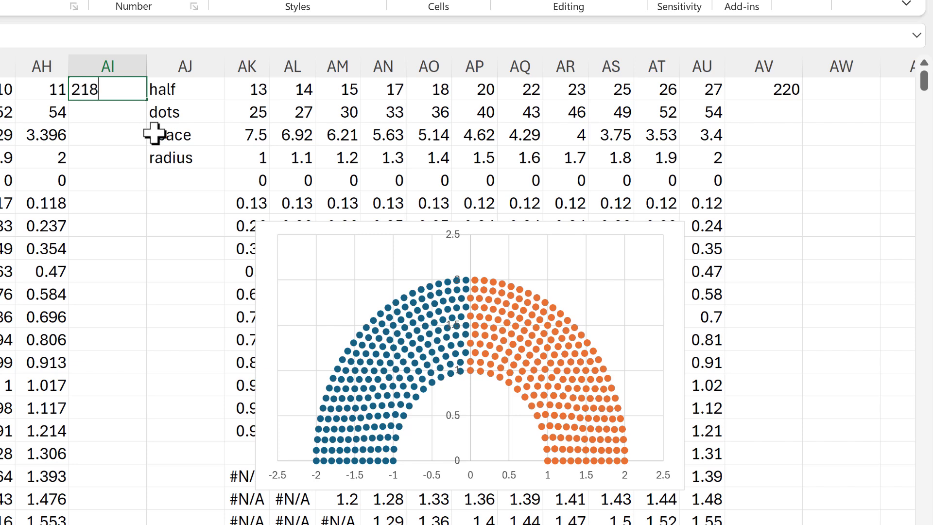
key("Return")
Move the chart up beneath the space row, starting near column AH, and enlarge it to reach about column AR
left_click(310, 221)
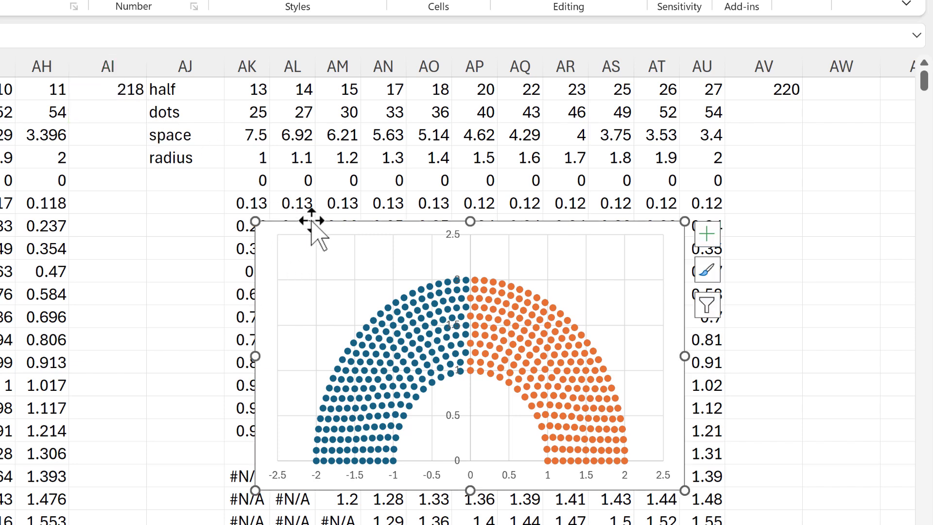
left_click_drag(311, 221, 96, 152)
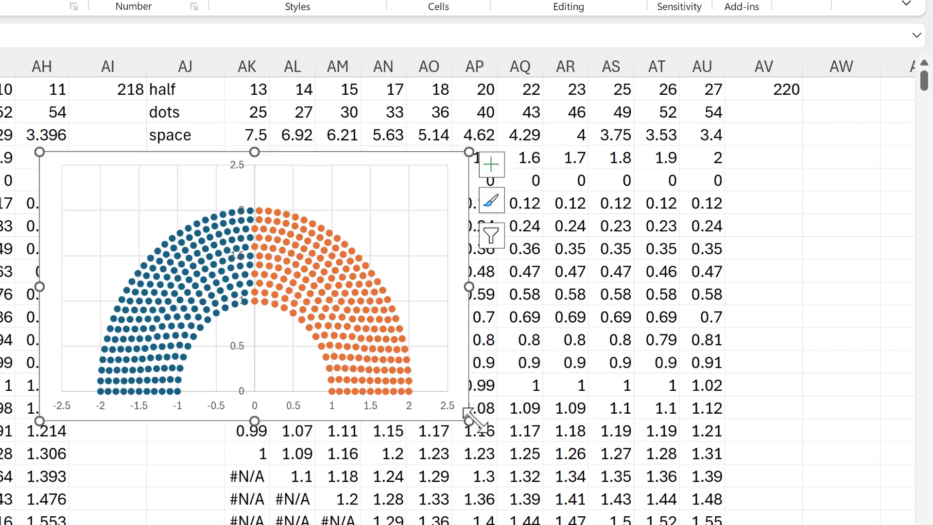
left_click_drag(468, 421, 569, 475)
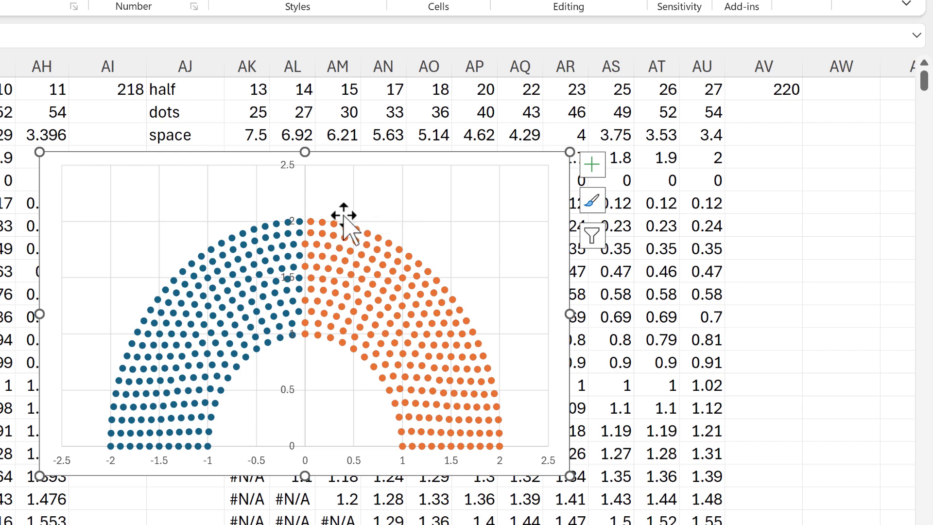
Lower the half counts to 24 in AS1 and 21 in AQ1
left_click(626, 90)
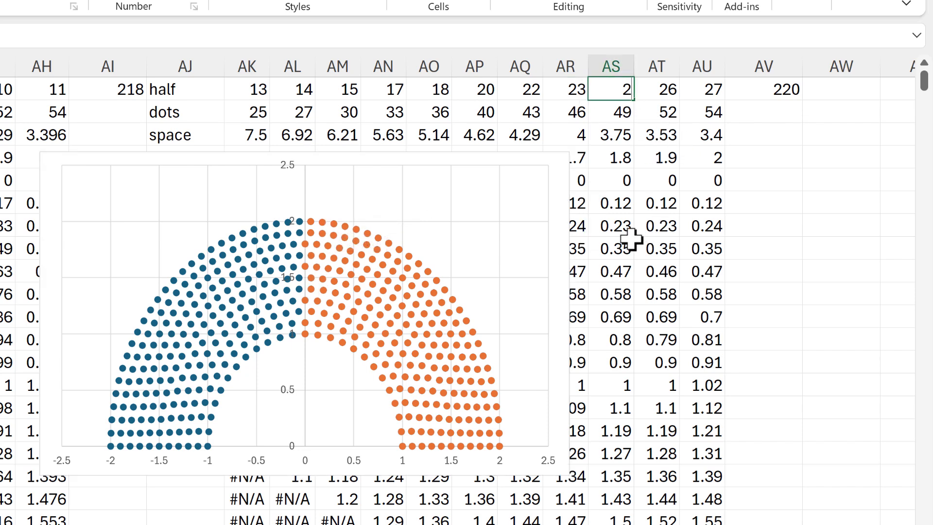
type("24")
key("Return")
left_click(533, 88)
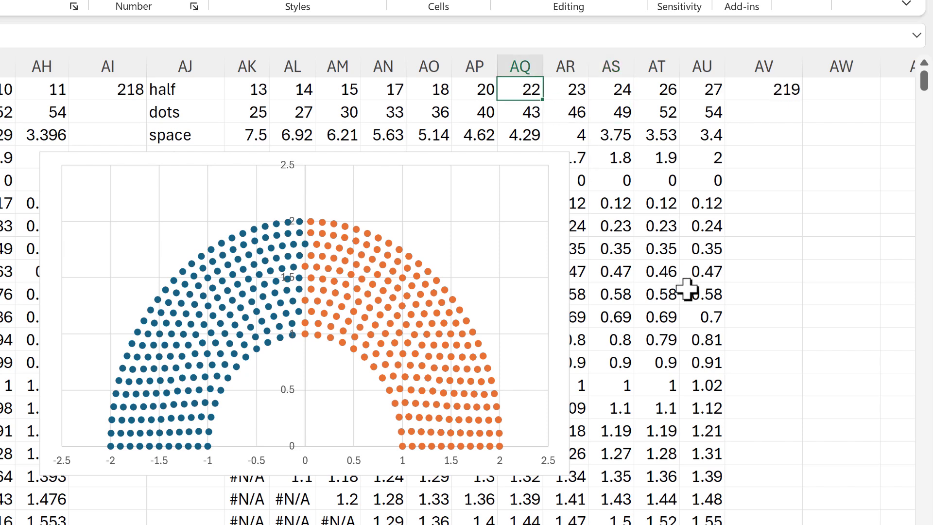
type("21")
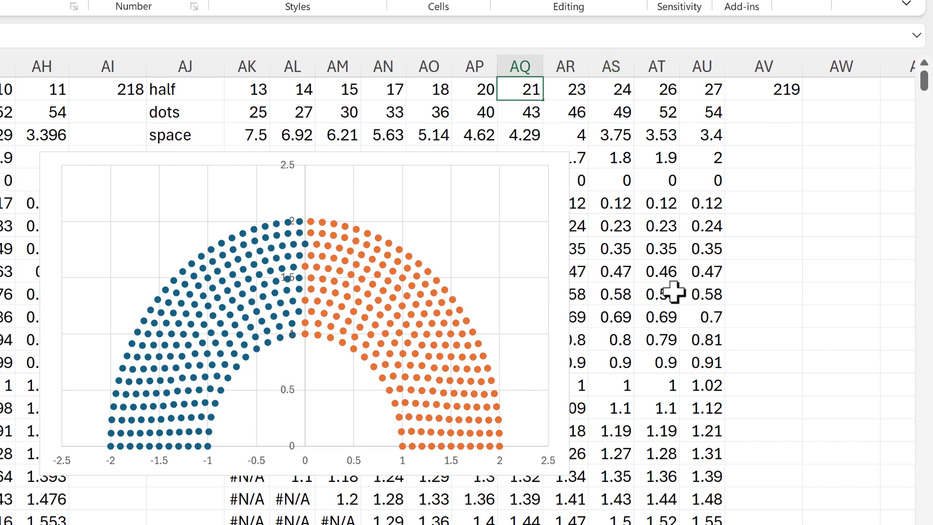
key("Return")
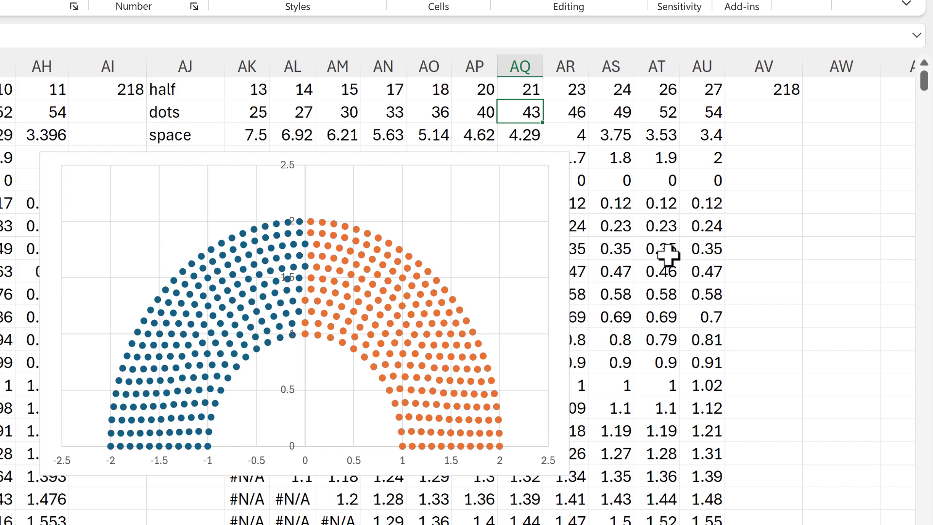
Fix the chart's vertical axis bounds at a minimum of 0 and a maximum of 2
double_click(295, 154)
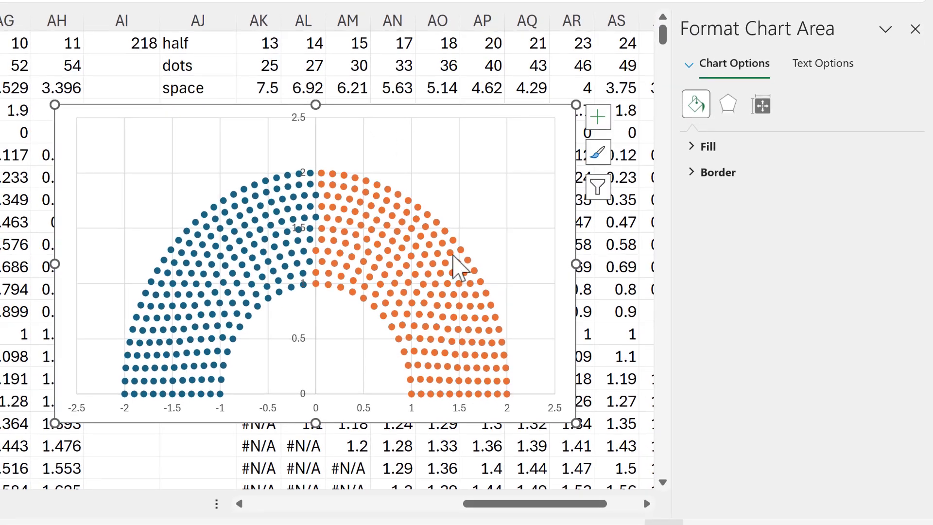
left_click(300, 117)
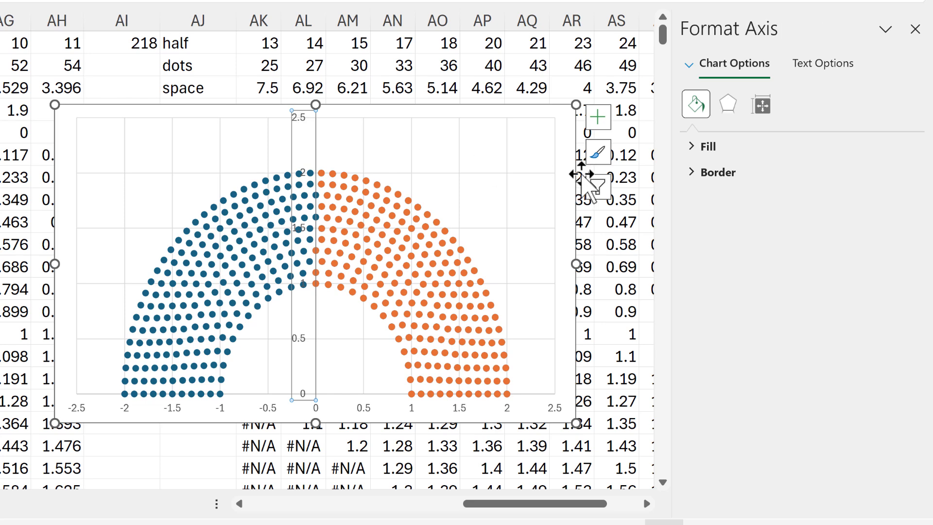
left_click(794, 111)
left_click(724, 147)
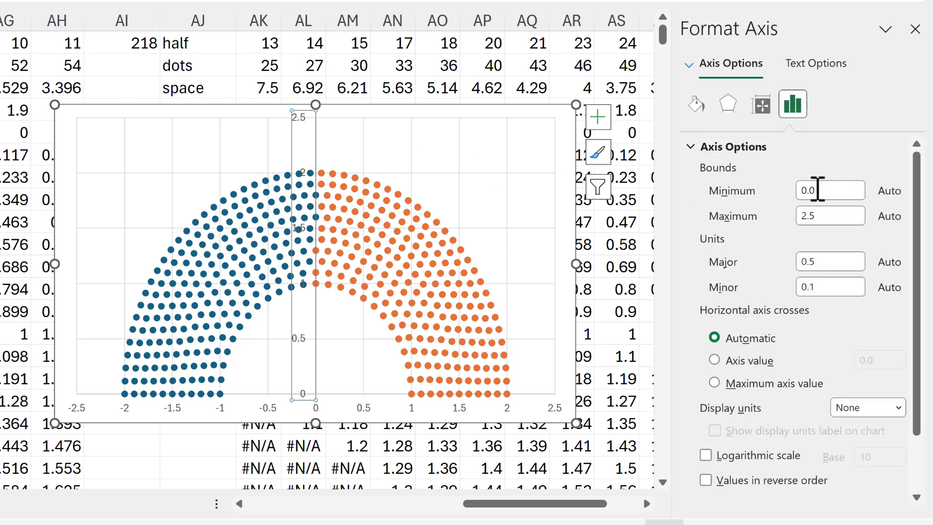
left_click(818, 190)
type("0")
key("Tab")
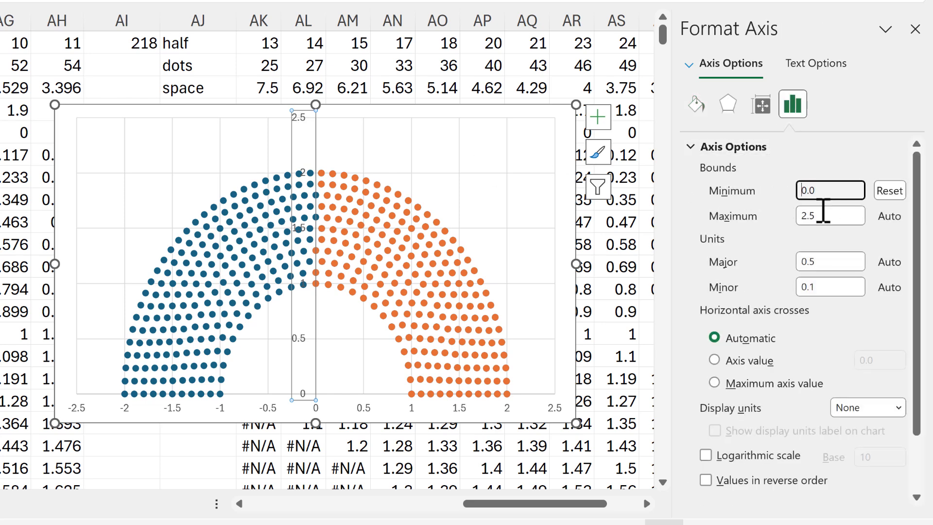
type("2")
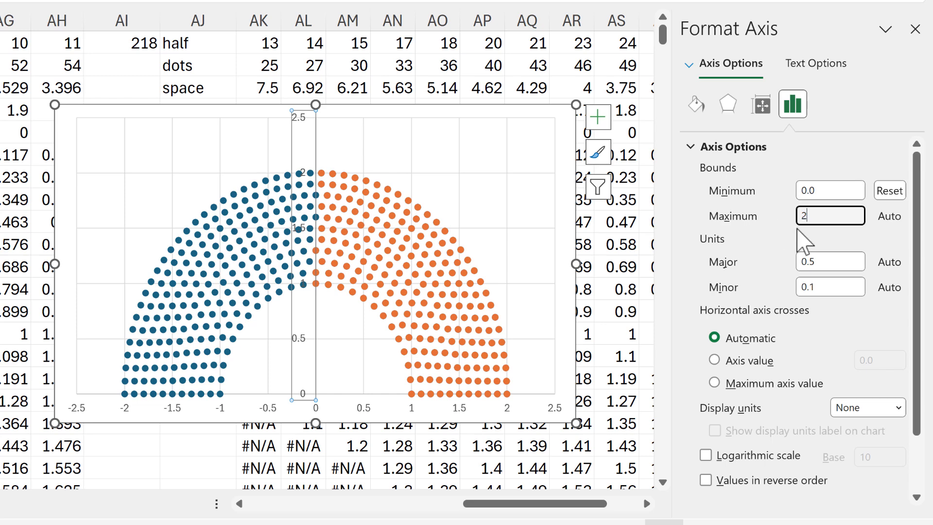
key("Return")
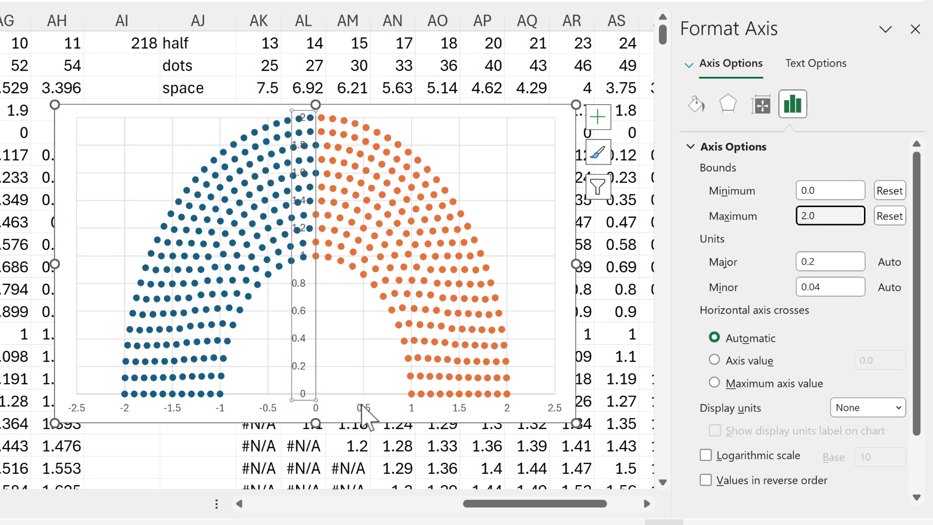
Set the chart's horizontal axis bounds to a minimum of -2 and a maximum of 2
left_click(363, 405)
left_click(838, 191)
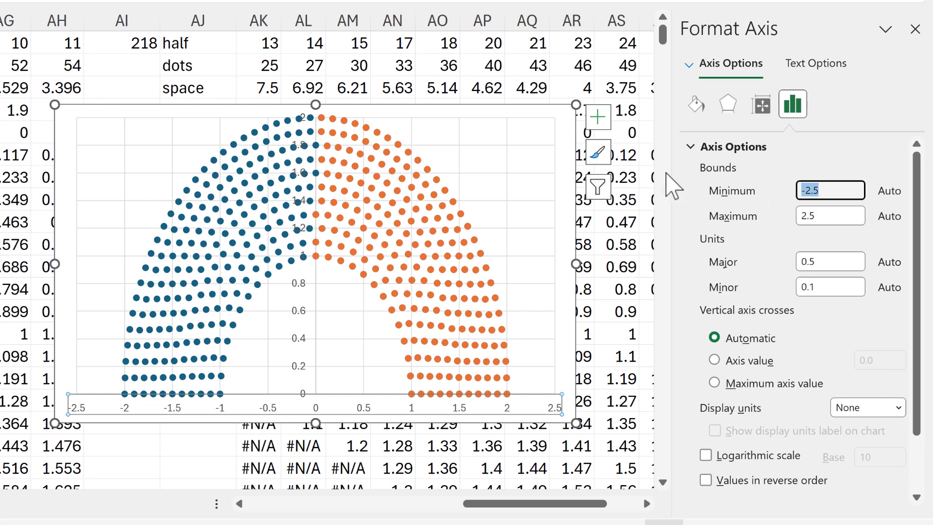
key("Return")
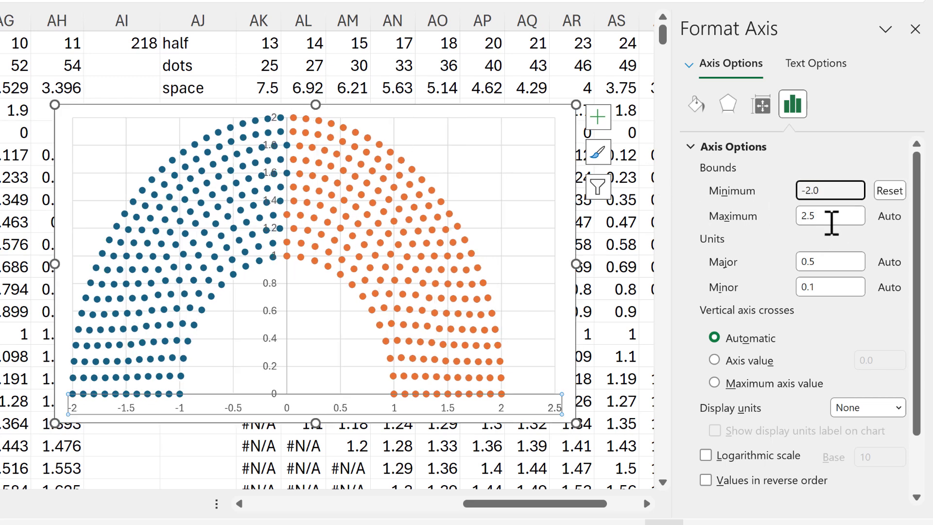
left_click(829, 217)
key("Return")
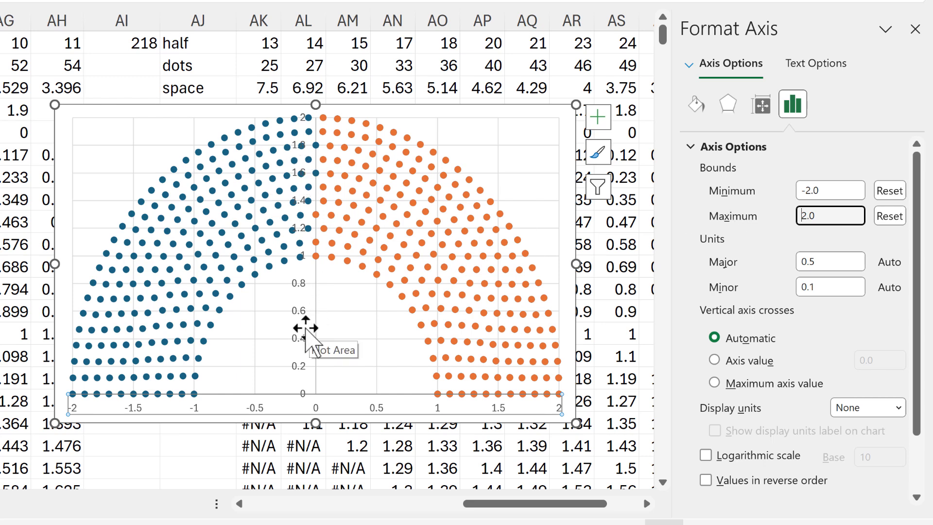
Delete the vertical and horizontal axes from the chart
left_click(316, 309)
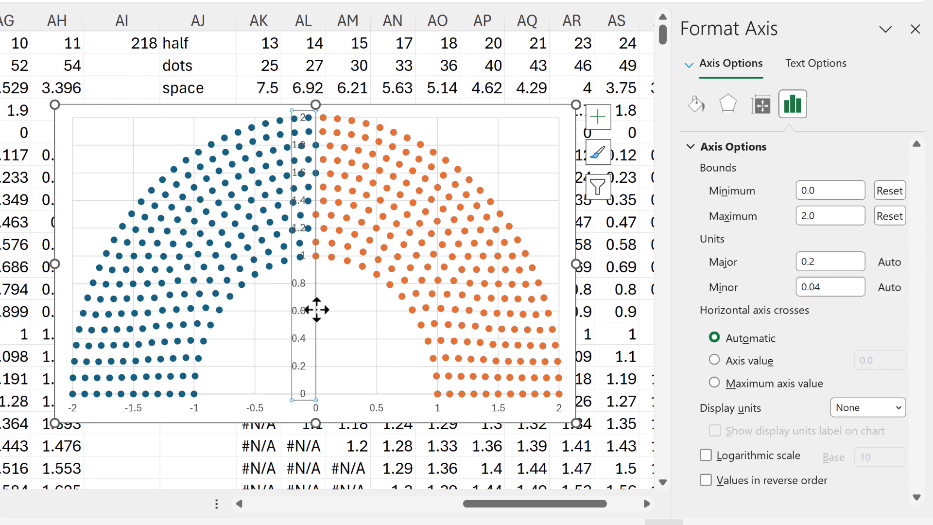
key("Delete")
left_click(313, 409)
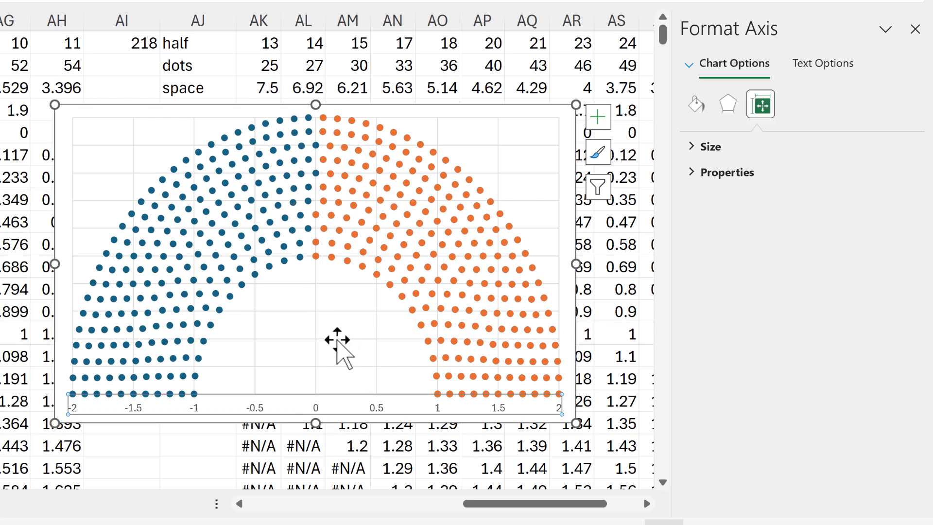
key("Delete")
Delete the vertical and horizontal major gridlines from the chart
left_click(315, 340)
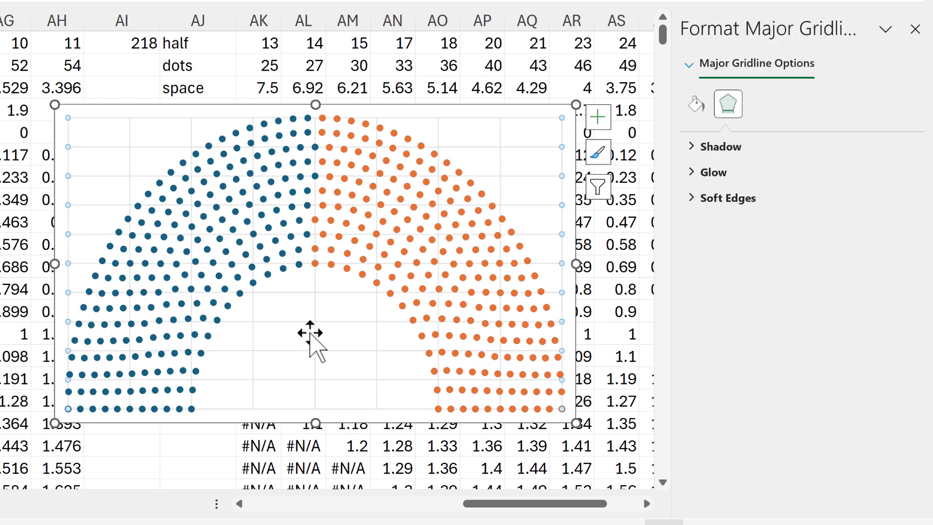
left_click(319, 320)
left_click(322, 324)
key("Delete")
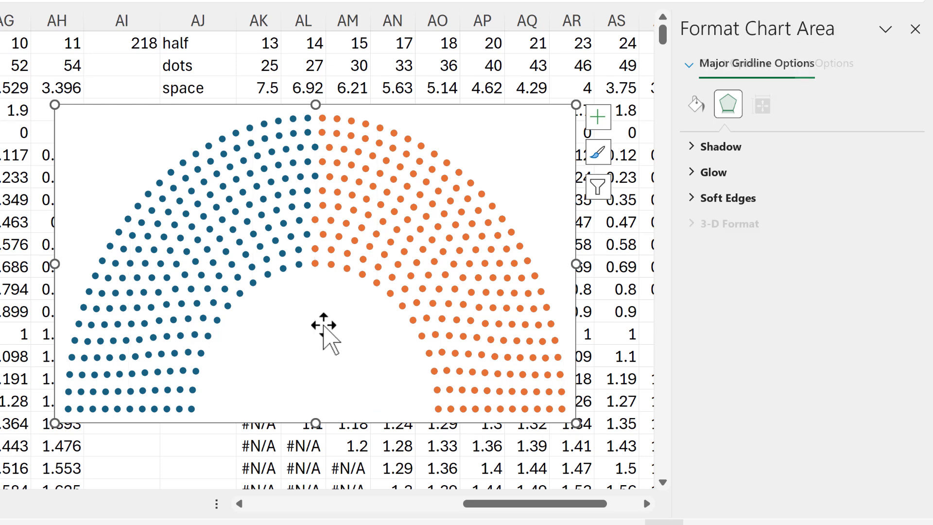
left_click(321, 68)
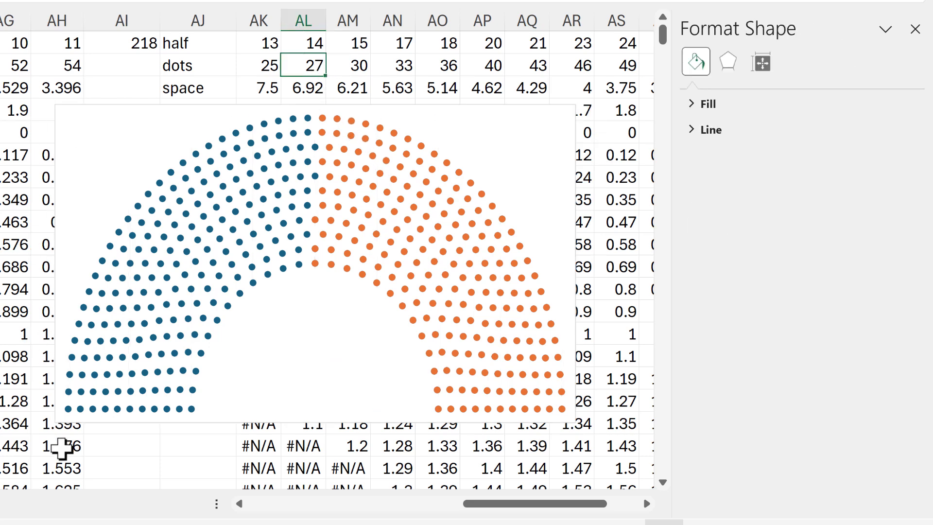
Remove the chart area's border by setting it to No line
left_click(506, 109)
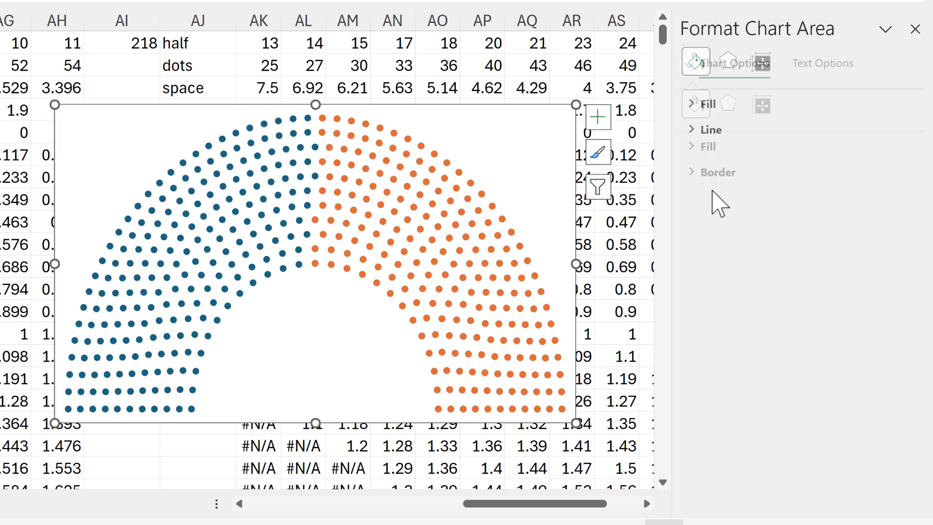
left_click(717, 174)
left_click(706, 201)
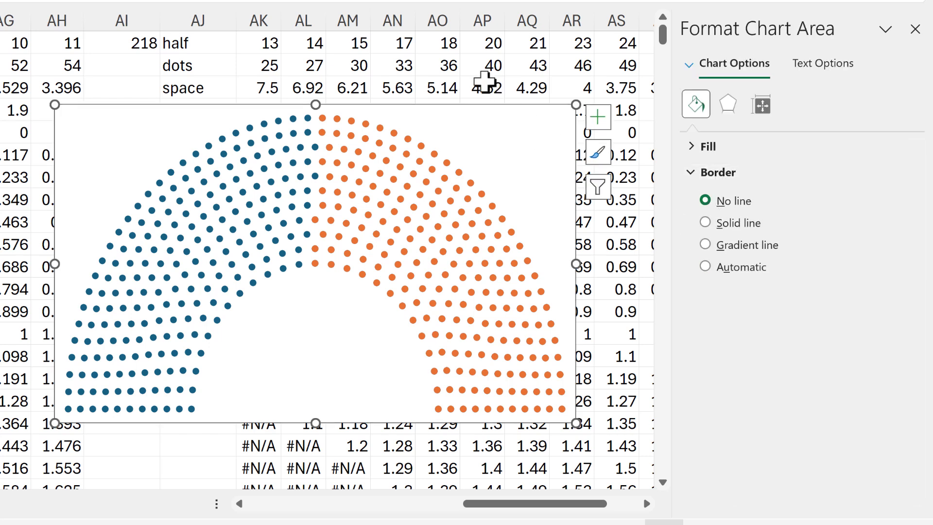
left_click(483, 71)
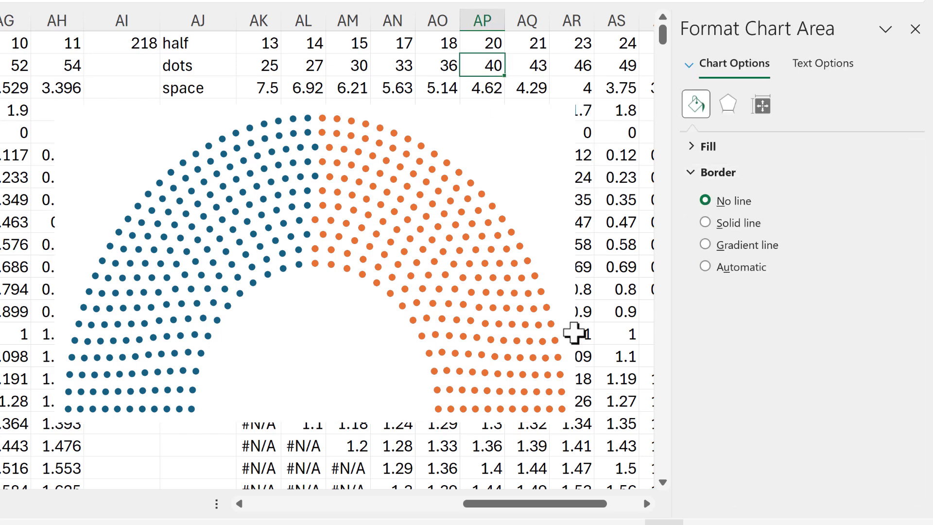
Set the marker border of the blue dot series to No line
left_click(195, 178)
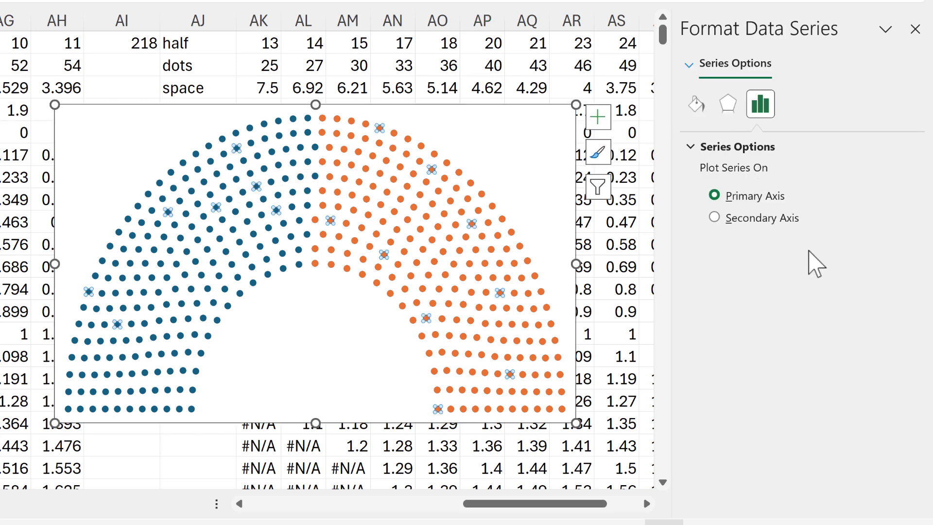
left_click(696, 104)
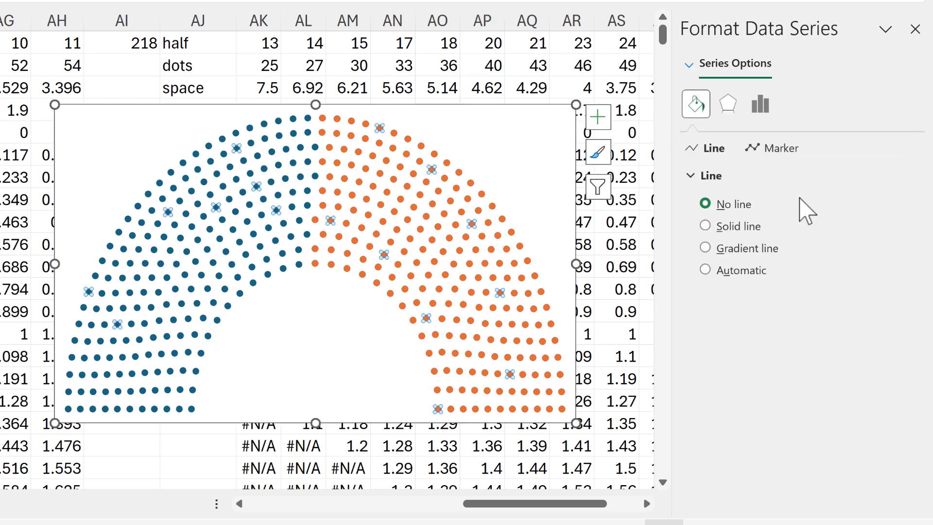
left_click(787, 148)
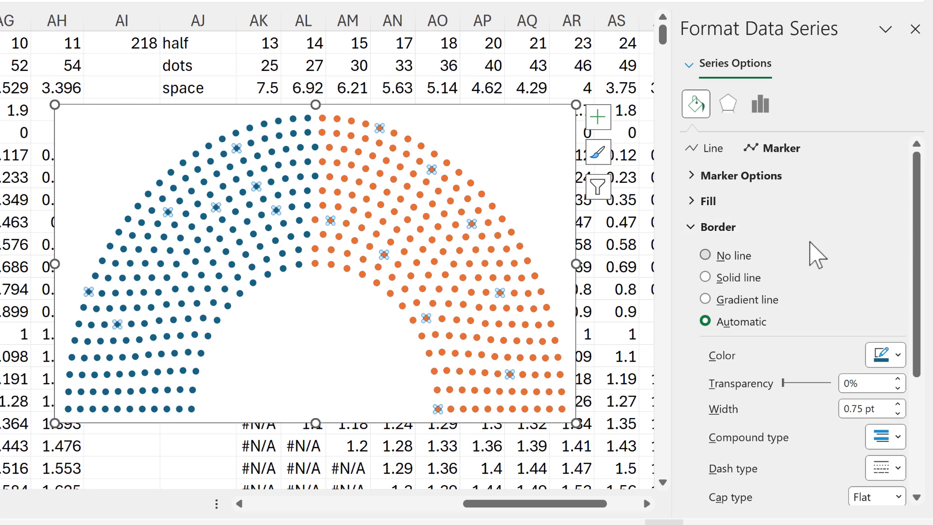
left_click(818, 255)
Switch the blue series' markers to the built-in type and set their size to 7
left_click(726, 175)
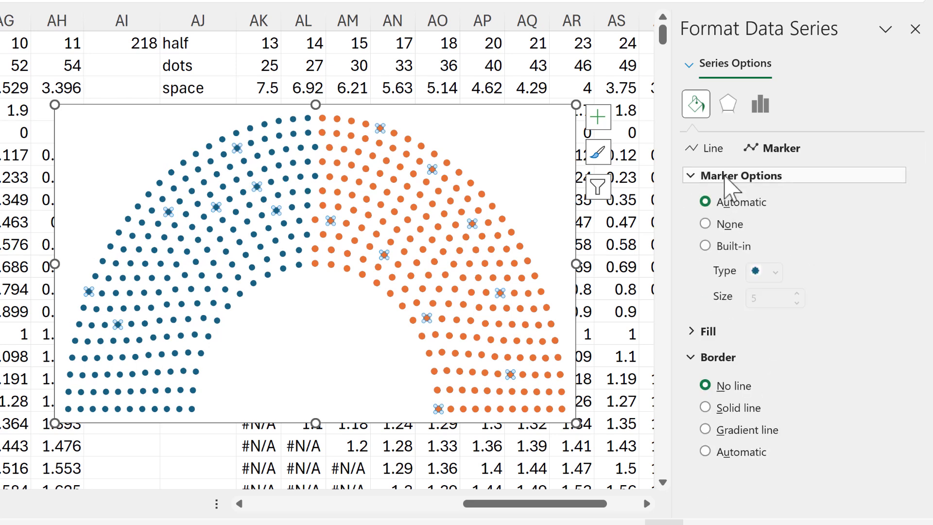
left_click(705, 245)
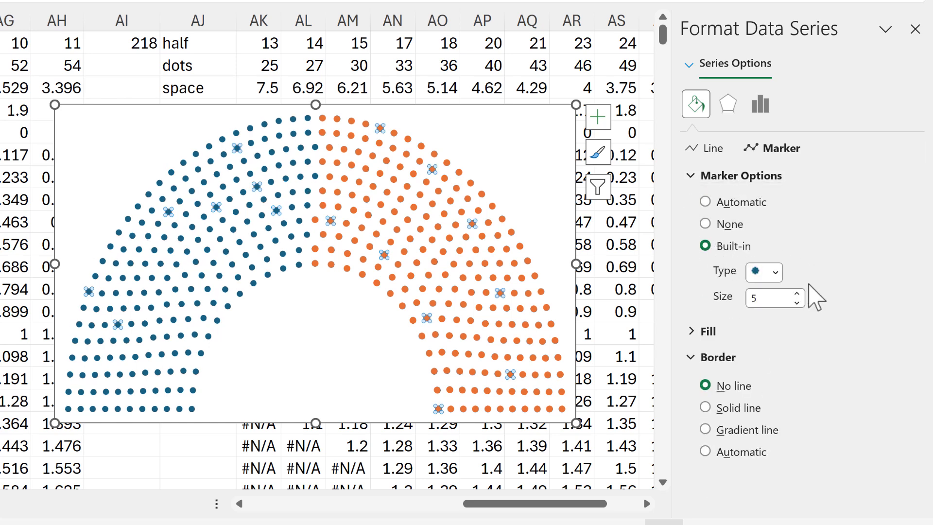
left_click(796, 293)
left_click(797, 293)
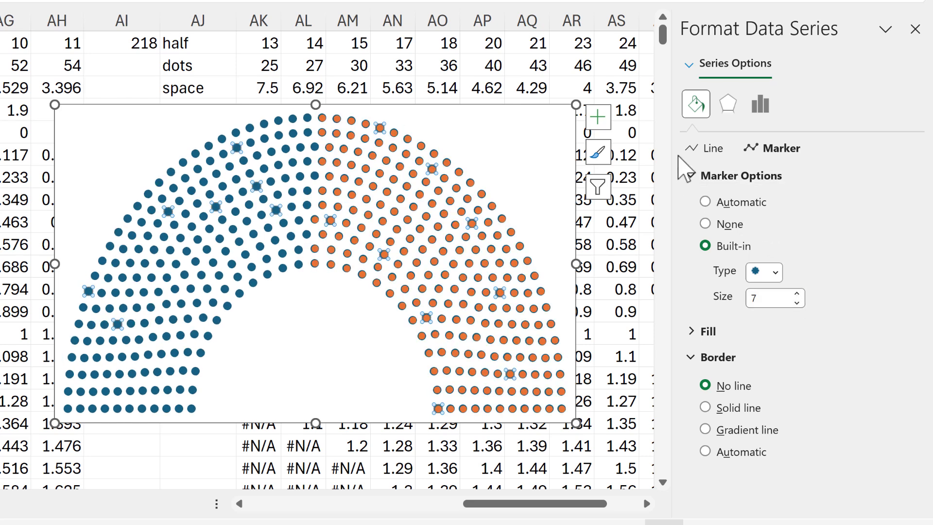
Give the blue series' markers a solid fill in a blue theme color from the dark blue column
left_click(688, 177)
left_click(697, 201)
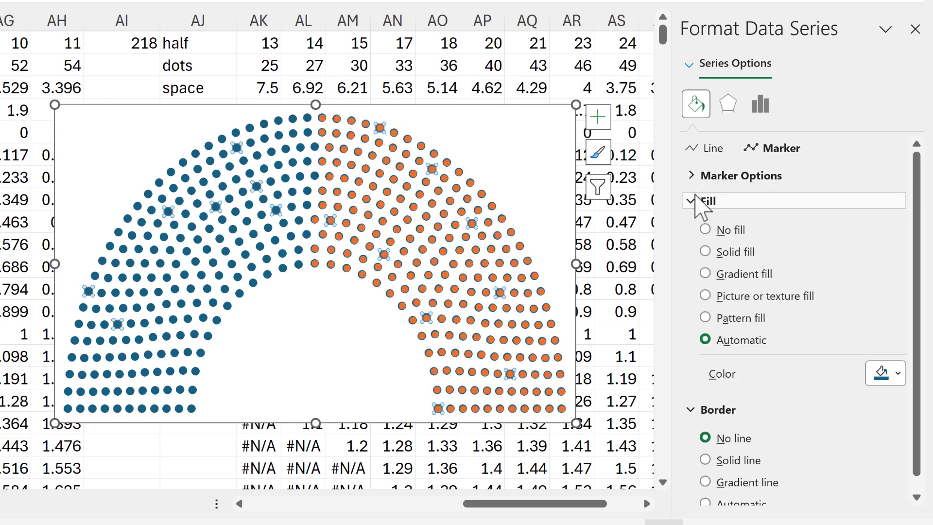
left_click(897, 378)
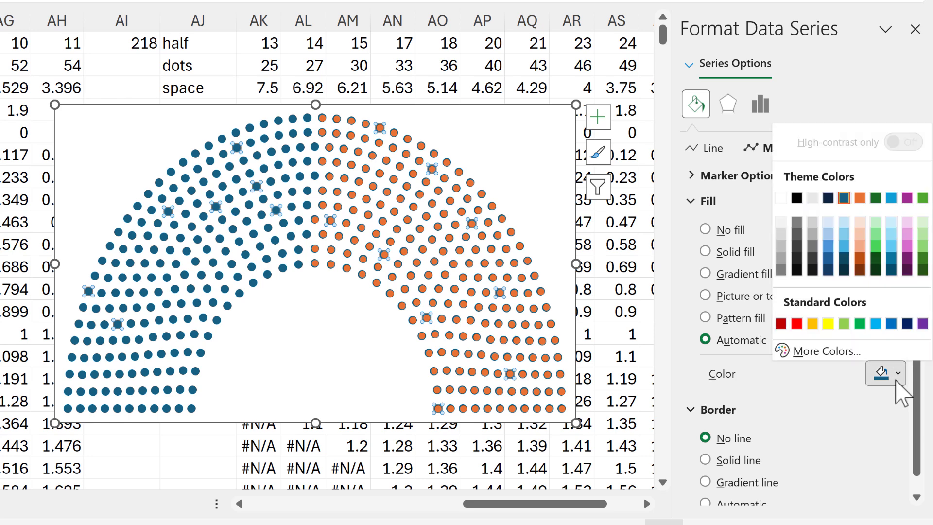
left_click(830, 259)
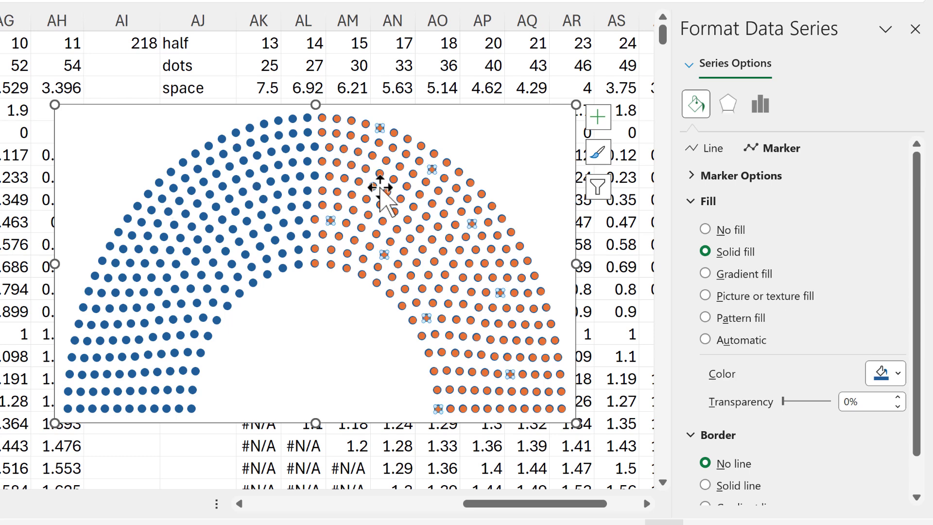
Set the orange dot series' marker border to No line and its built-in marker size to 7
key("ctrl+z")
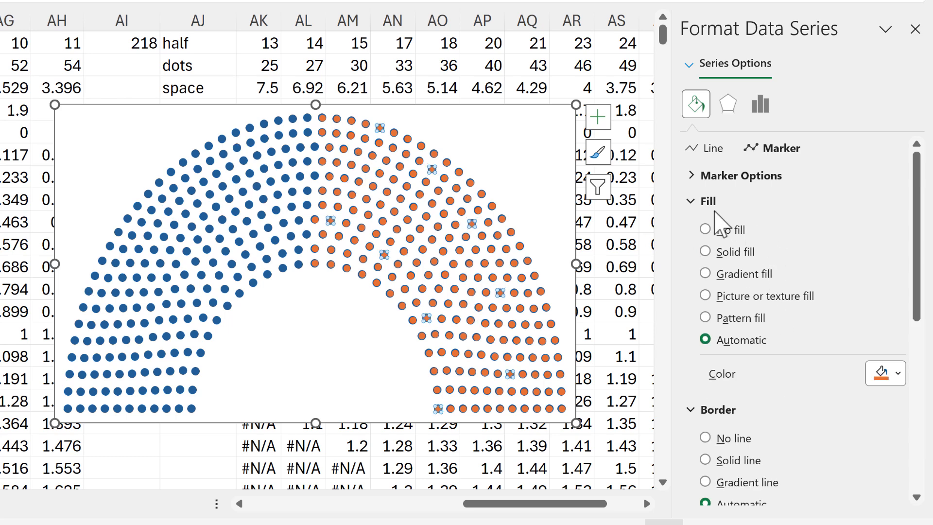
scroll(748, 315, "down", 2)
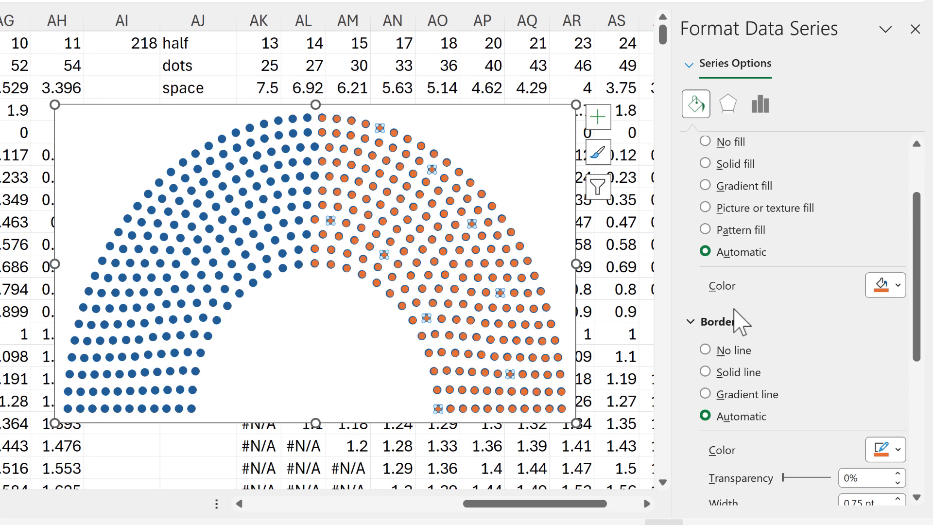
left_click(724, 351)
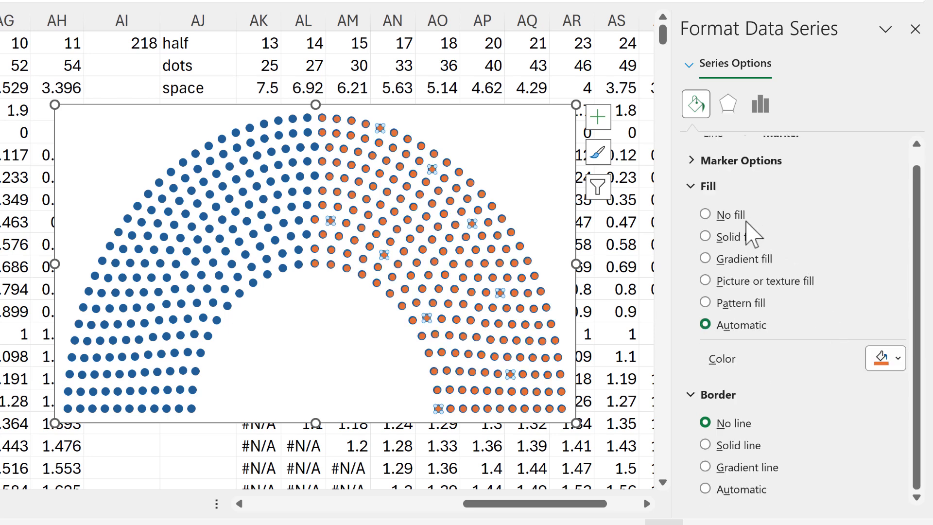
left_click(744, 163)
left_click(719, 246)
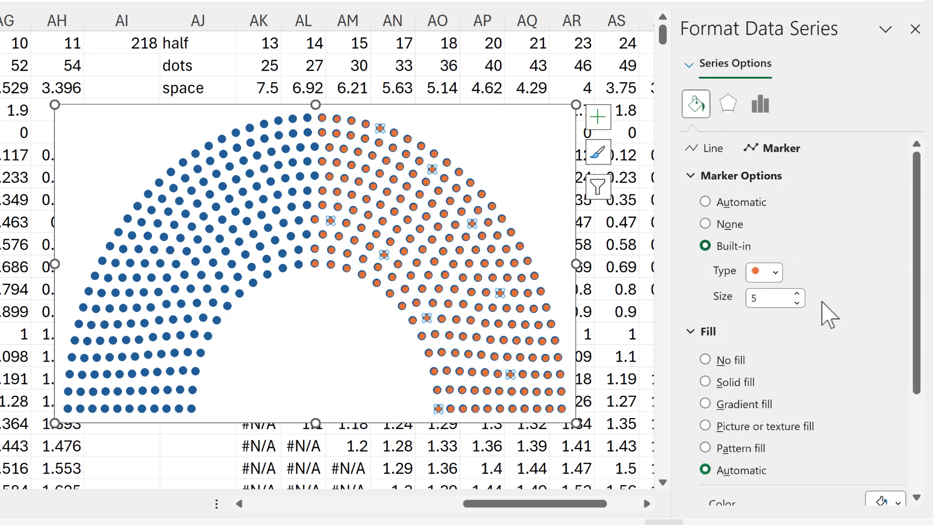
left_click(798, 294)
left_click(797, 293)
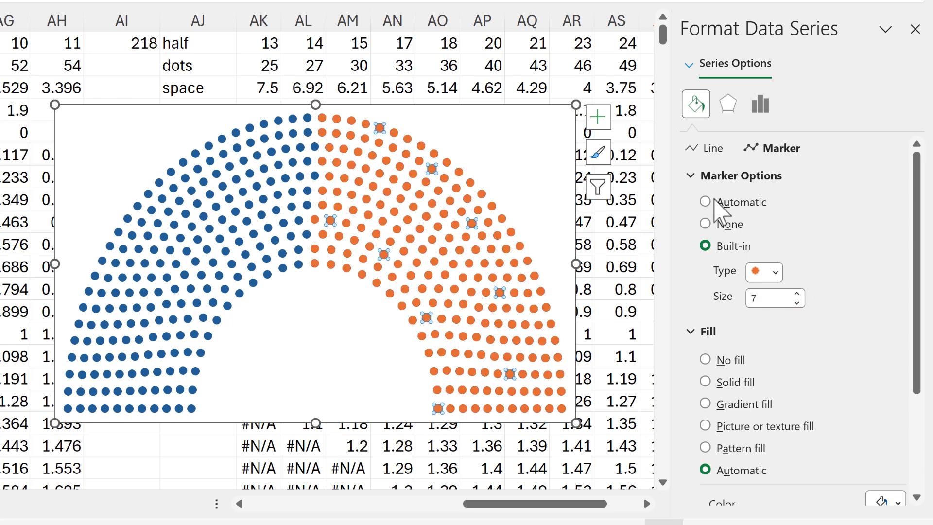
Fill the orange series' markers with the standard dark red color
left_click(688, 176)
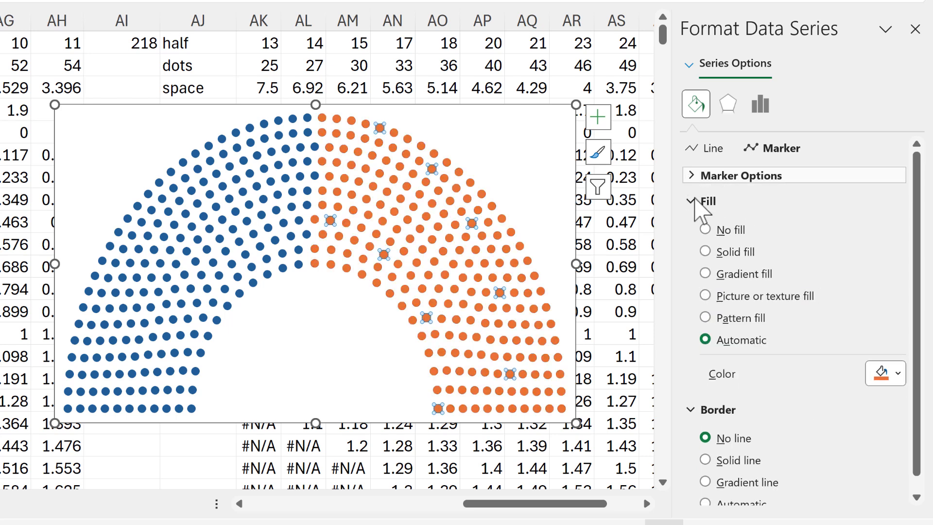
left_click(895, 380)
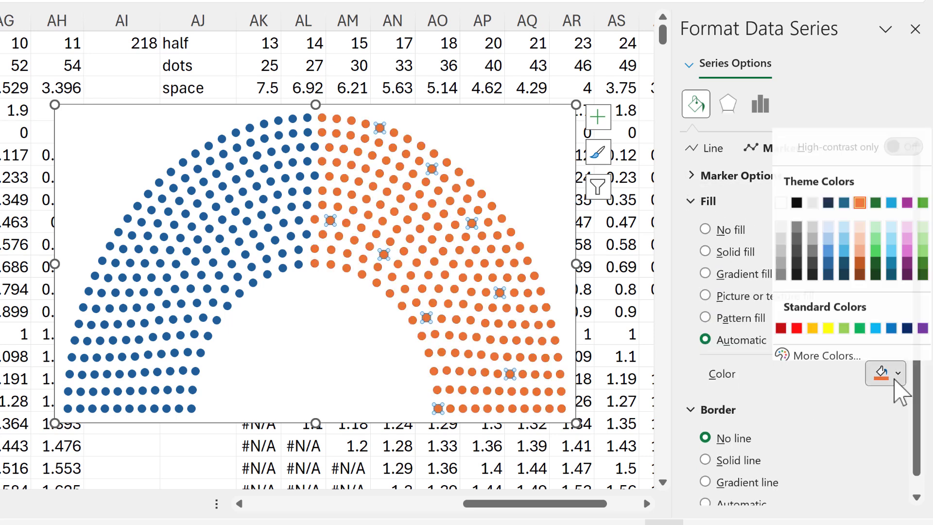
left_click(778, 322)
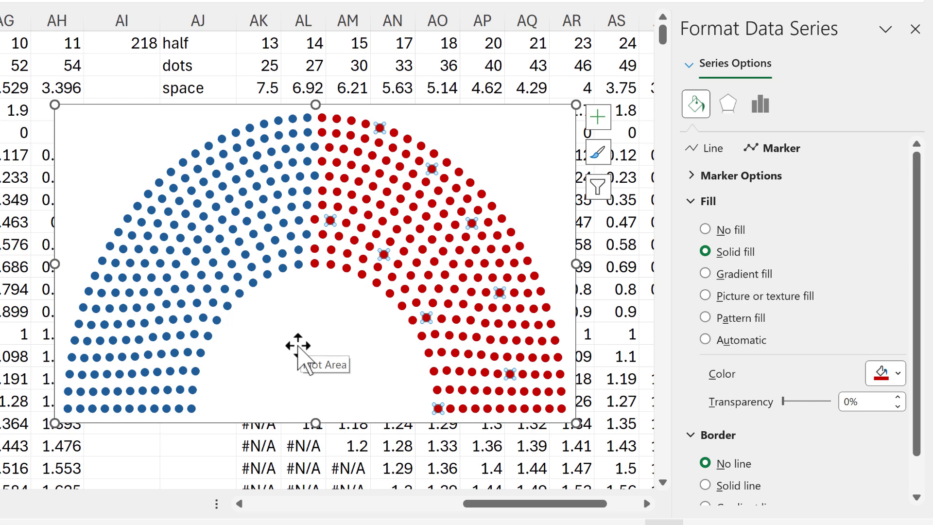
Fill only the blue dot bordering the red half on the third arc from the outside with gray
left_click(316, 147)
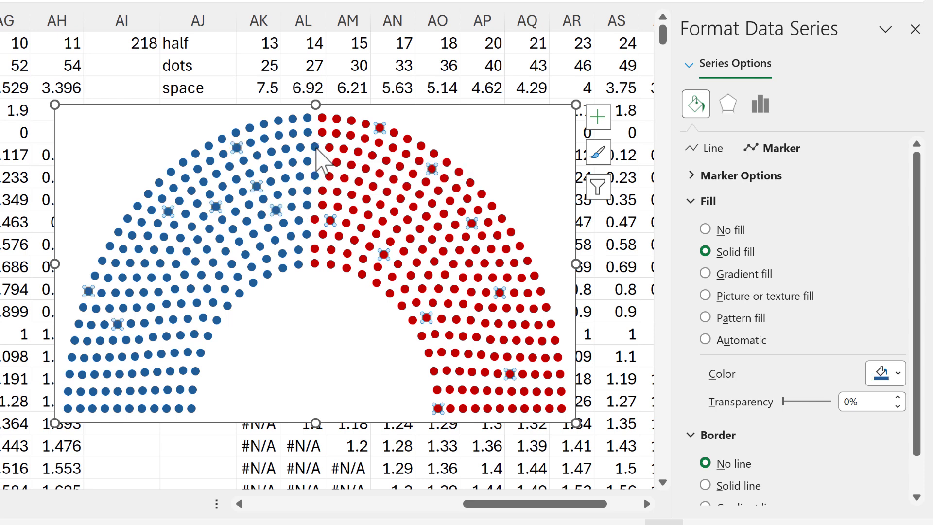
left_click(316, 146)
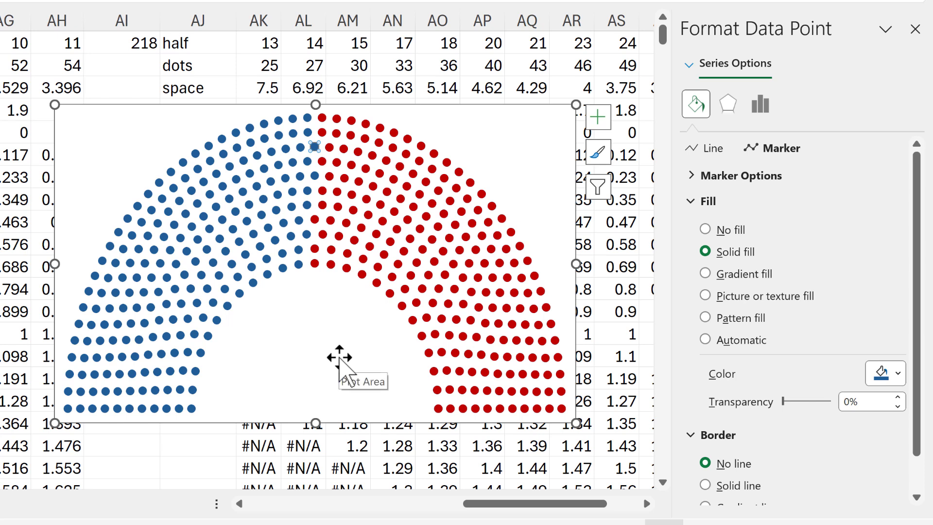
left_click(879, 374)
left_click(780, 270)
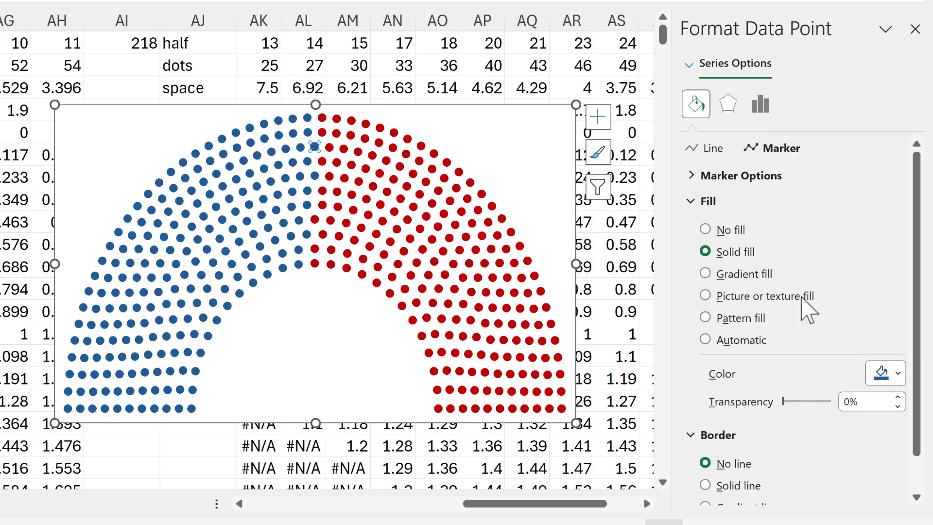
Repeat the gray fill on the center-most blue dots of the fifth, seventh and ninth arcs from the outside
left_click(316, 176)
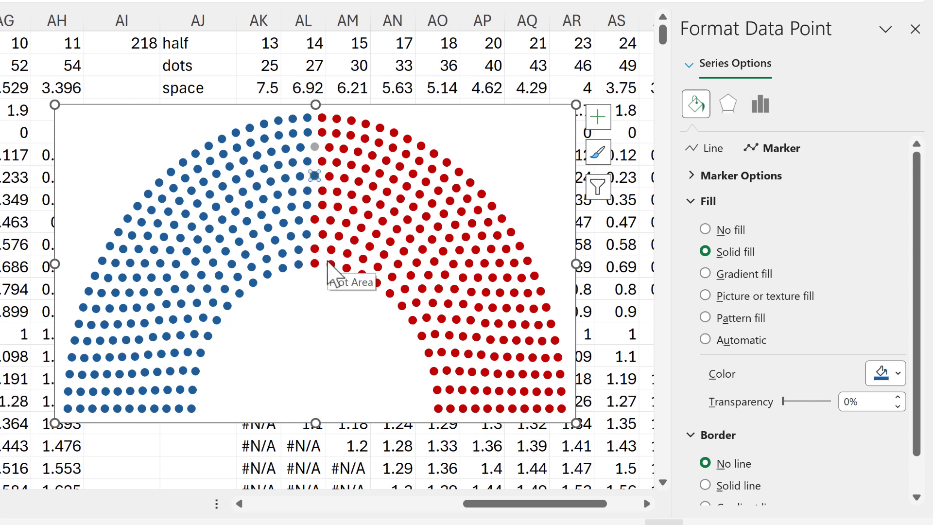
key("F4")
left_click(307, 205)
key("F4")
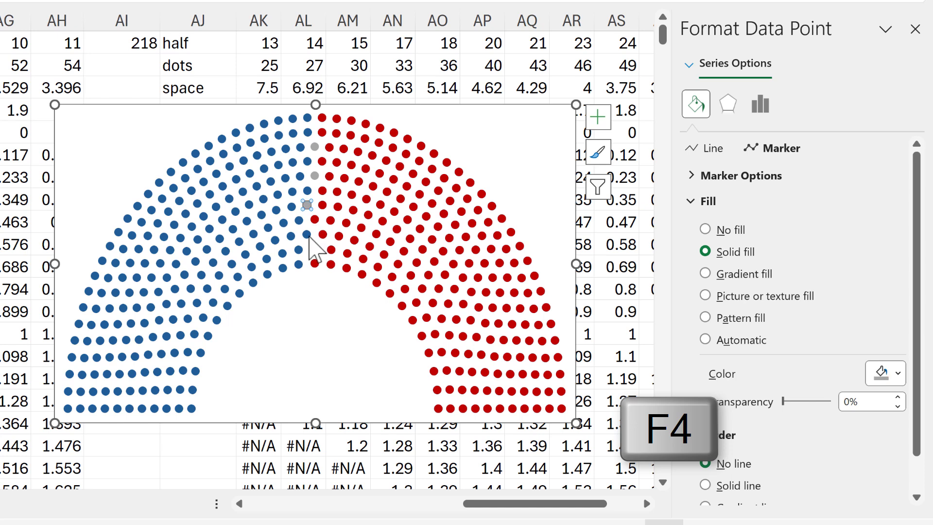
left_click(306, 234)
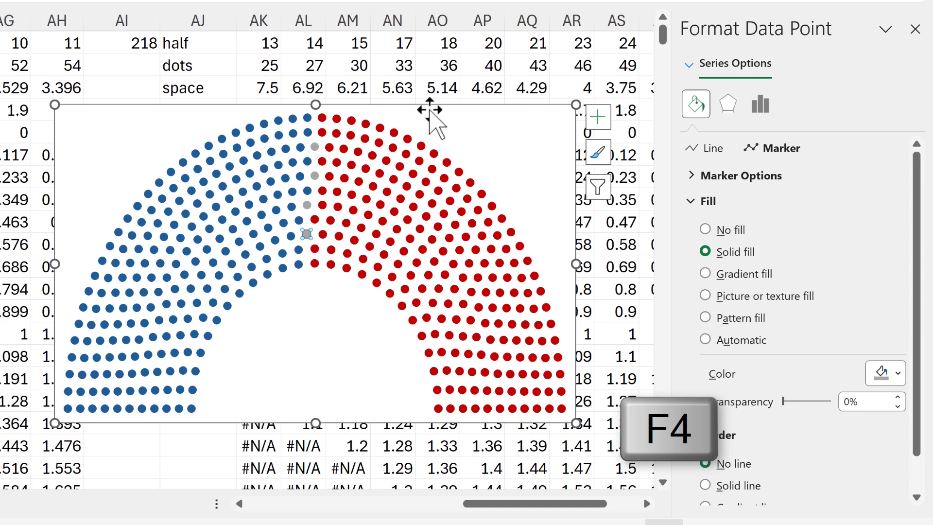
Shorten the chart from its upper edge to just below the radius row, then close the formatting pane and deselect the chart
left_click(313, 121)
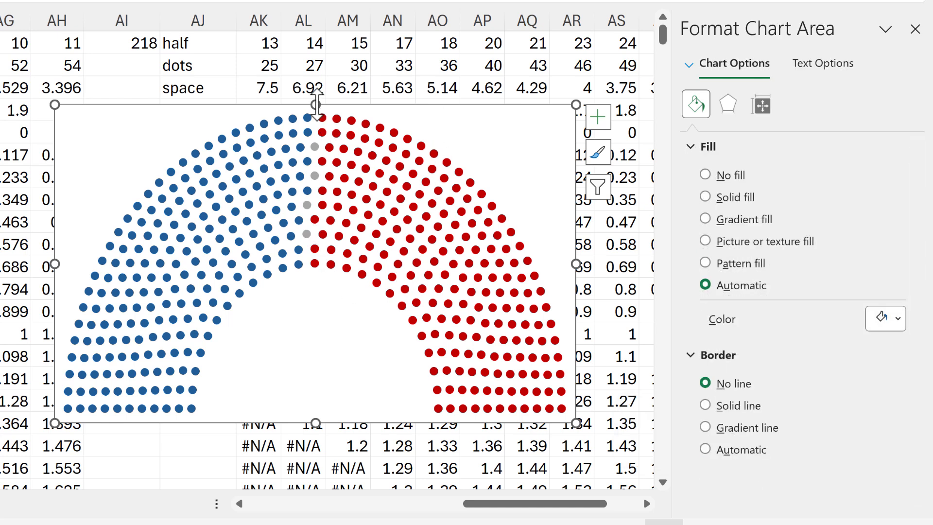
left_click_drag(313, 121, 312, 121)
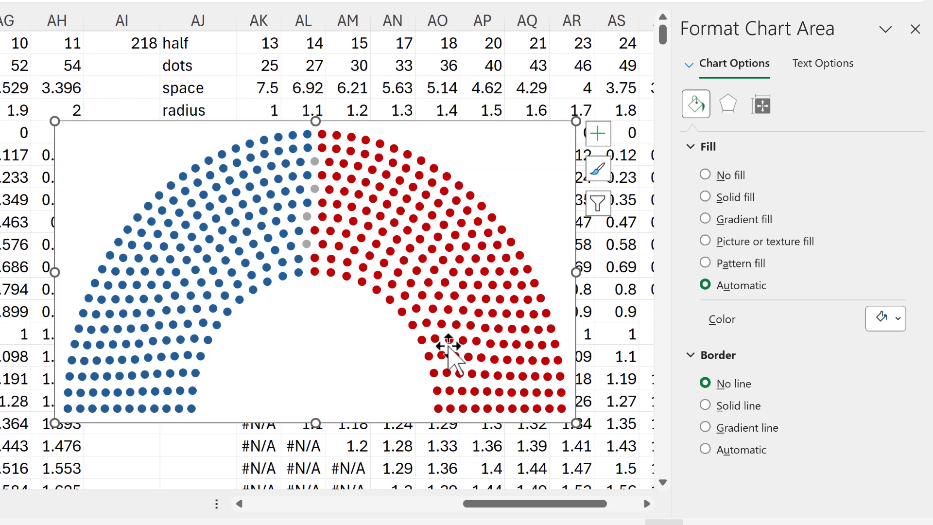
left_click(915, 29)
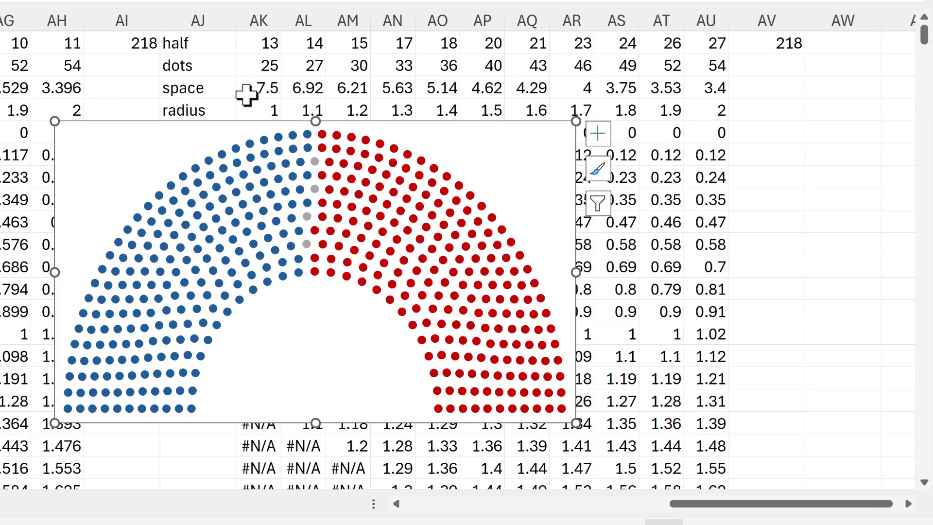
left_click(348, 86)
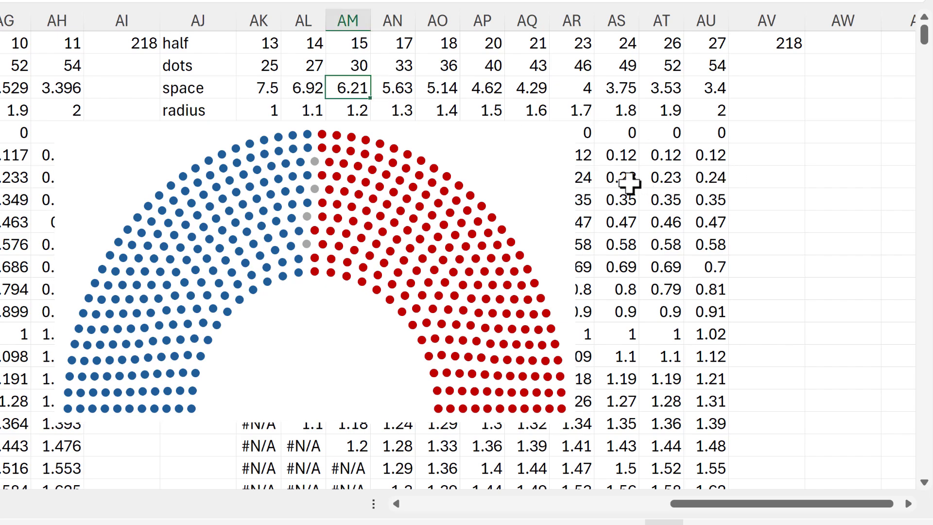